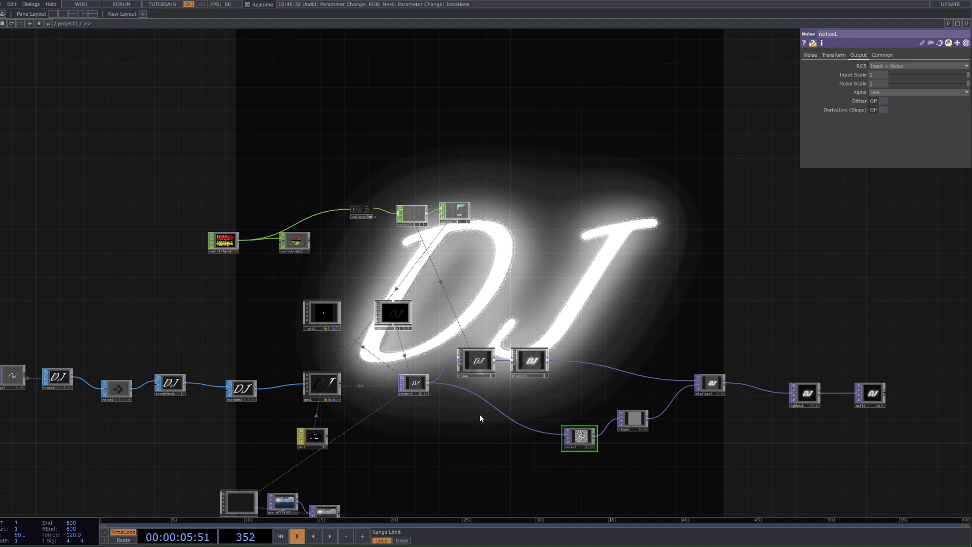
# - Examine the existing node network from the text1 node and its font settings through to the final null1 node
pyautogui.scroll(-3, 426, 448)
pyautogui.moveTo(415, 456); pyautogui.dragTo(466, 406)
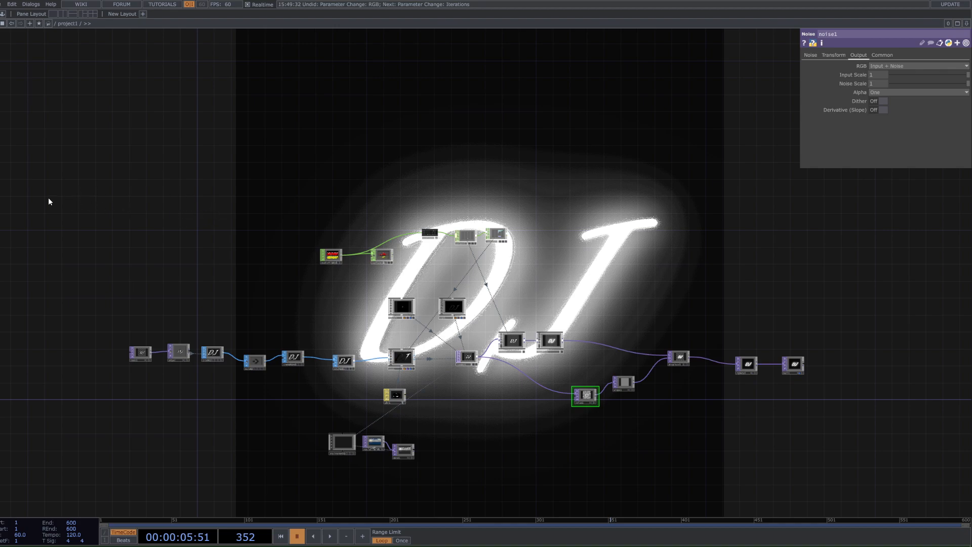
pyautogui.moveTo(81, 200); pyautogui.dragTo(807, 480)
pyautogui.scroll(4, 152, 360)
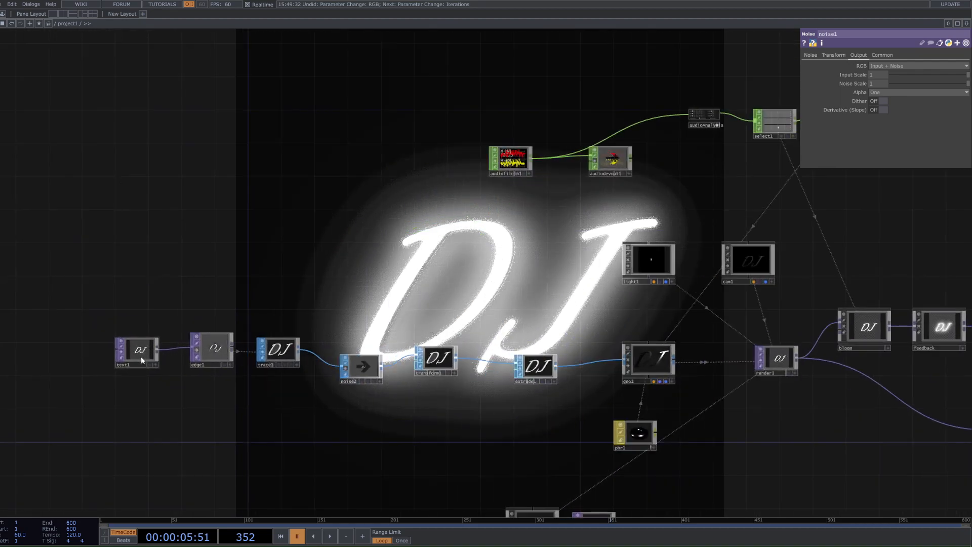
pyautogui.scroll(2, 104, 372)
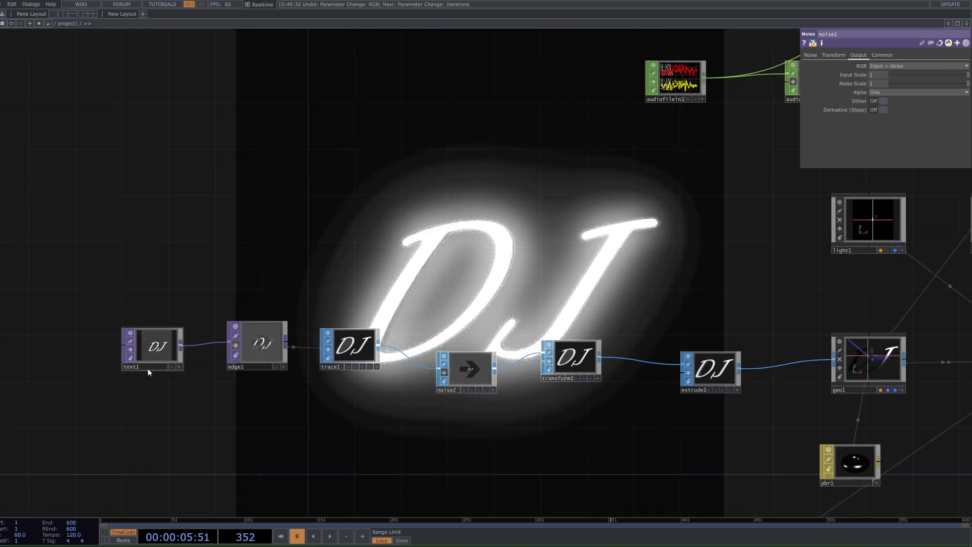
pyautogui.click(168, 360)
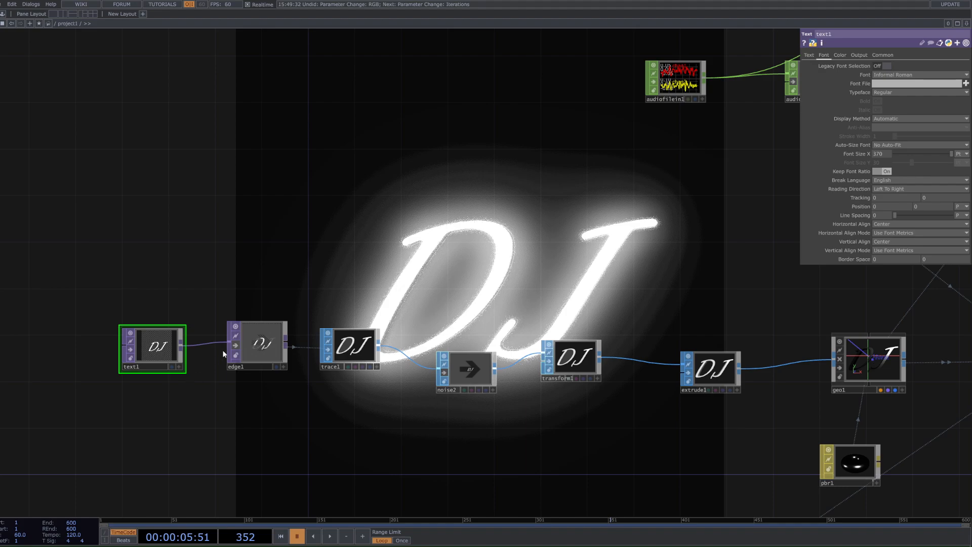
pyautogui.moveTo(228, 342)
pyautogui.mouseDown()
pyautogui.moveTo(214, 348)
pyautogui.moveTo(228, 342)
pyautogui.mouseUp()
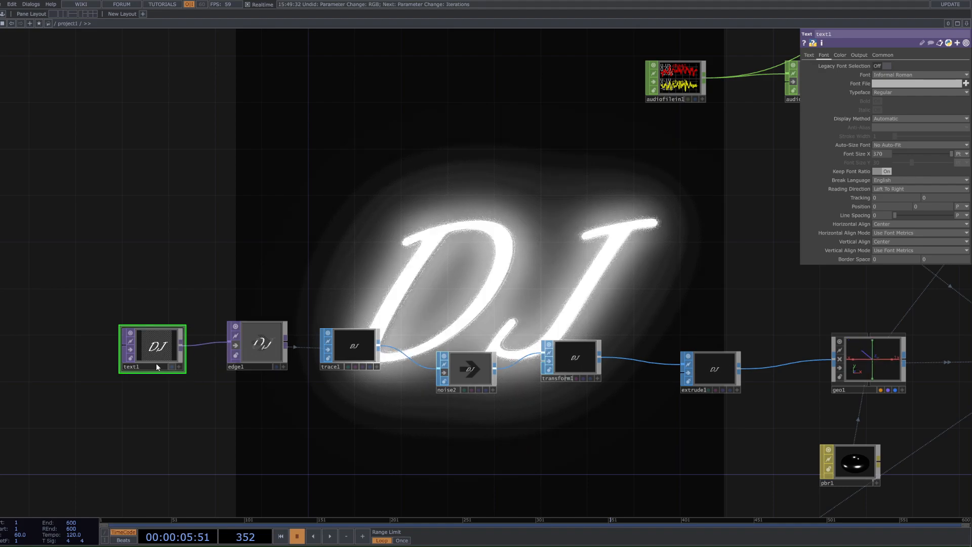
pyautogui.scroll(-3, 334, 434)
pyautogui.moveTo(693, 470); pyautogui.dragTo(491, 361)
pyautogui.moveTo(751, 369); pyautogui.dragTo(603, 360)
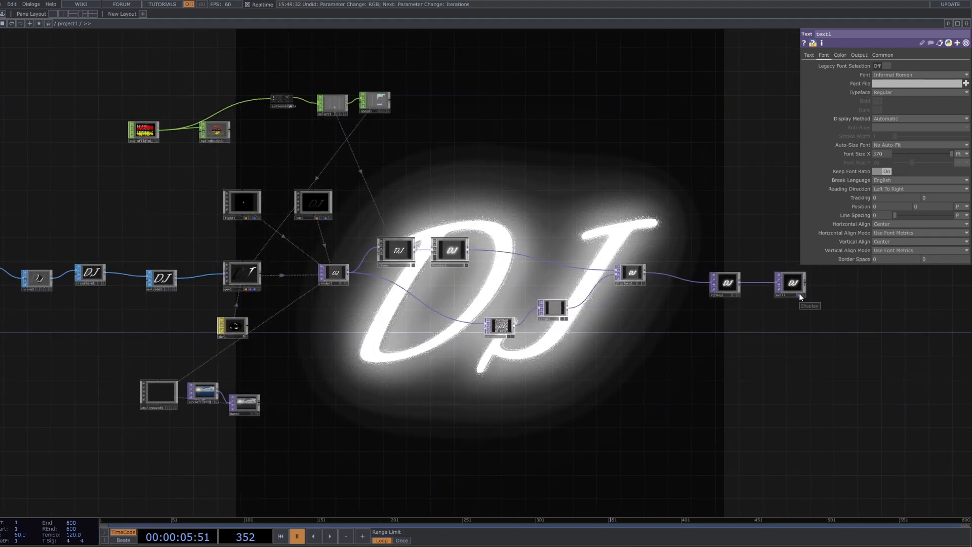
# - Switch the background display of the null1 node off and back on
pyautogui.click(799, 294)
pyautogui.scroll(-2, 577, 342)
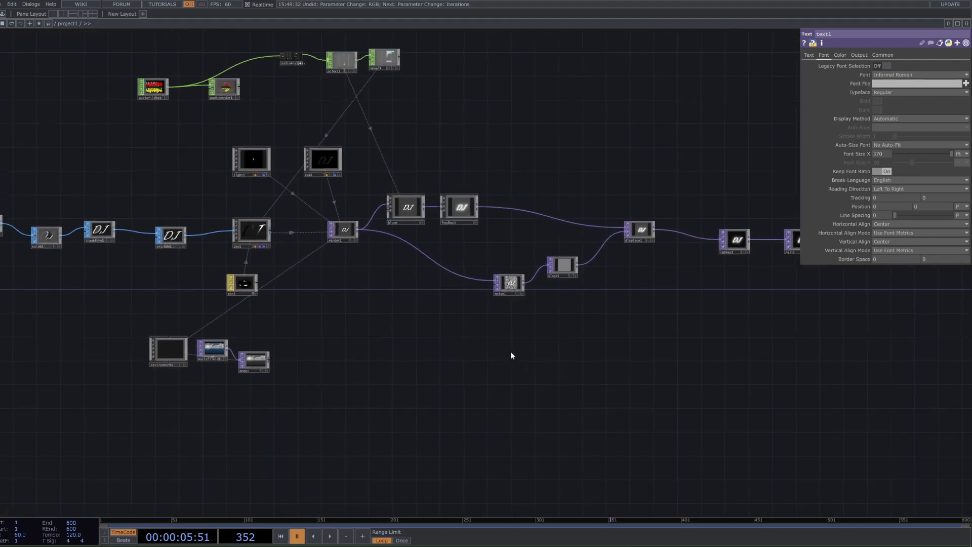
pyautogui.moveTo(779, 263); pyautogui.dragTo(748, 284)
pyautogui.click(777, 269)
pyautogui.click(779, 270)
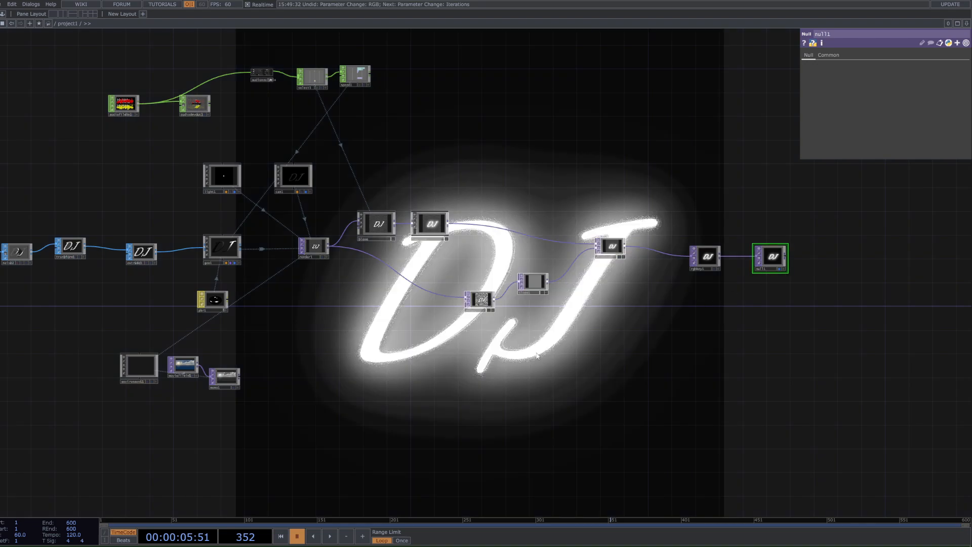
# - Inspect the bloom component's parameters and turn off the background display of the null1 node
pyautogui.click(139, 365)
pyautogui.moveTo(445, 75); pyautogui.dragTo(72, 124)
pyautogui.moveTo(507, 201); pyautogui.dragTo(360, 233, button='right')
pyautogui.moveTo(516, 227); pyautogui.dragTo(544, 204)
pyautogui.moveTo(709, 280); pyautogui.dragTo(600, 283)
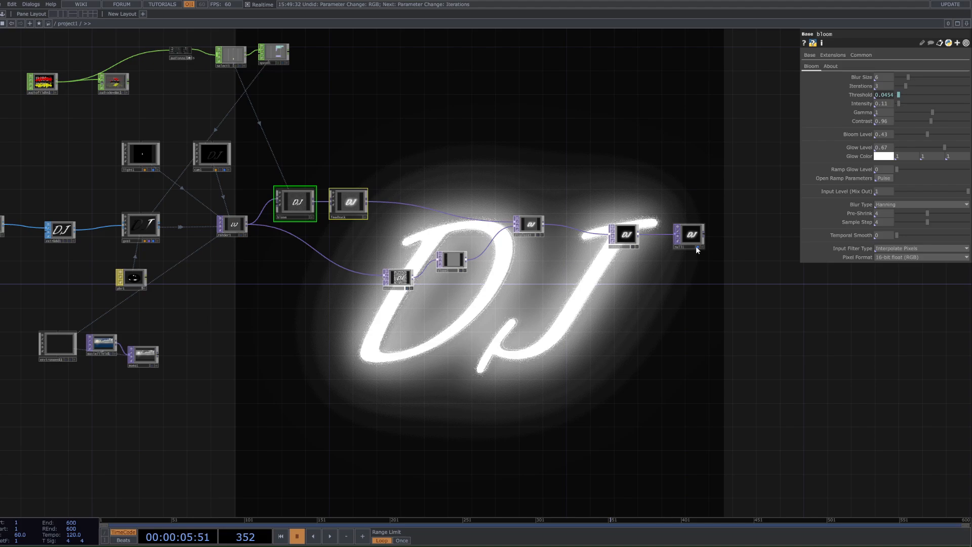
pyautogui.click(697, 246)
pyautogui.moveTo(688, 206); pyautogui.dragTo(626, 260, button='middle')
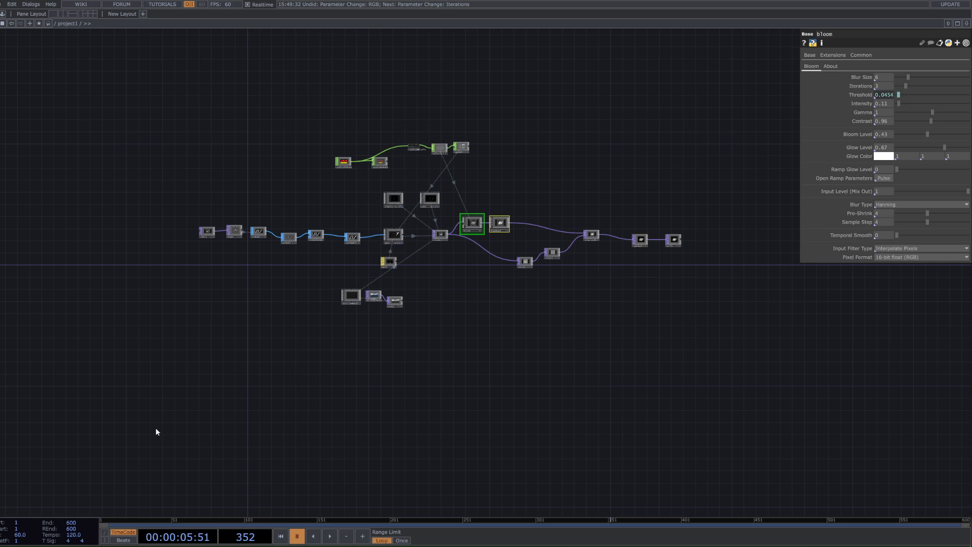
# - Add a new Text TOP in the empty area below the existing network
pyautogui.moveTo(156, 430); pyautogui.dragTo(205, 358)
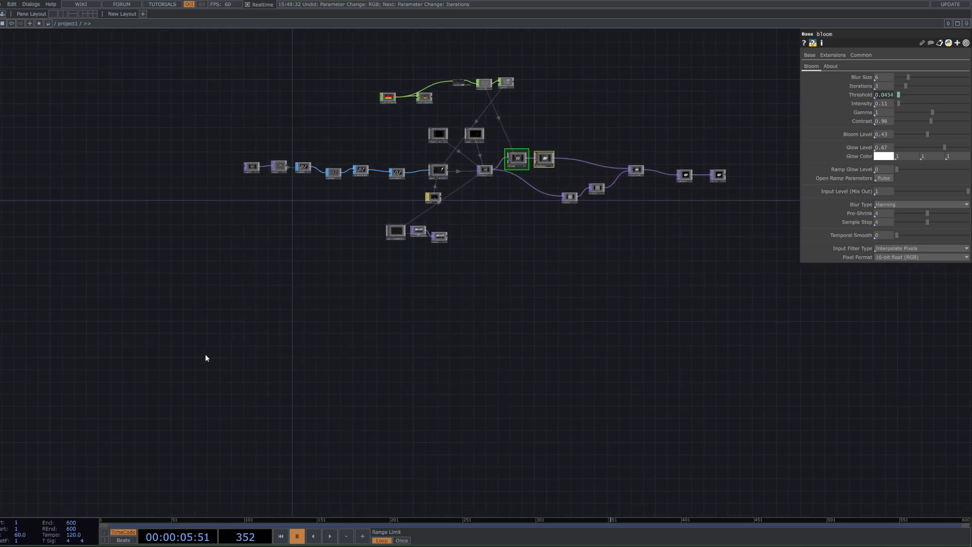
pyautogui.scroll(5, 405, 316)
pyautogui.moveTo(388, 329); pyautogui.dragTo(431, 277)
pyautogui.scroll(-3, 430, 277)
pyautogui.moveTo(356, 393); pyautogui.dragTo(365, 338)
pyautogui.scroll(-2, 366, 375)
pyautogui.press('Tab')
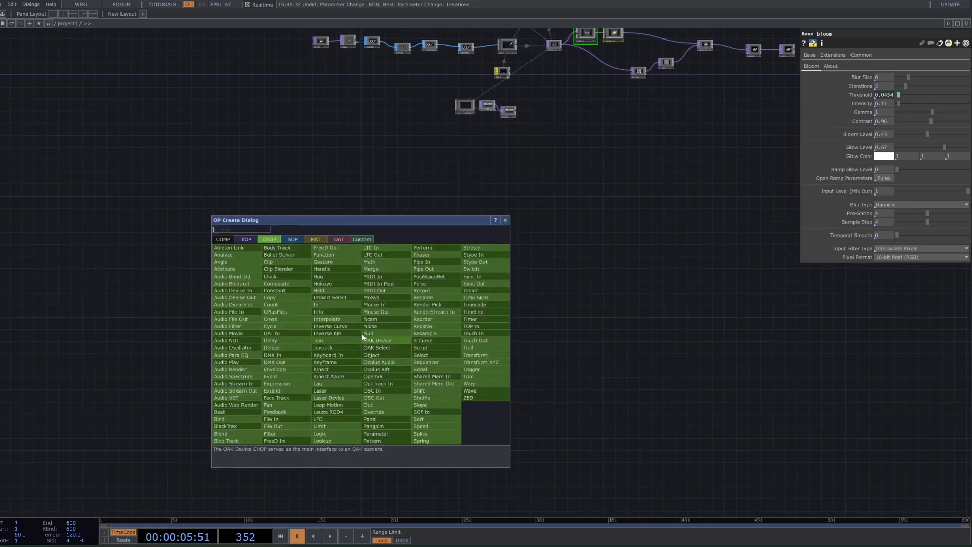
pyautogui.click(246, 239)
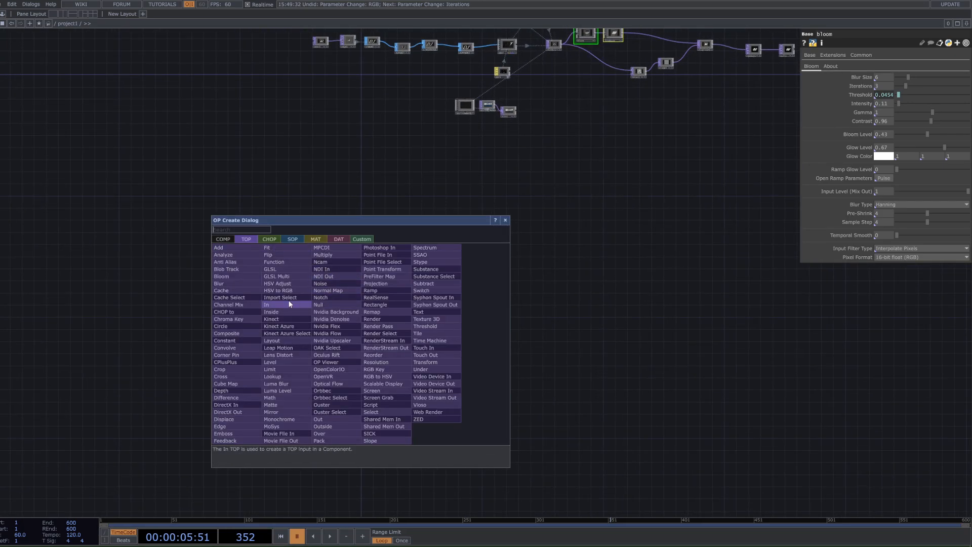
pyautogui.click(438, 318)
pyautogui.click(351, 327)
# - Set the new Text TOP's resolution to 1024 x 1024
pyautogui.scroll(6, 324, 344)
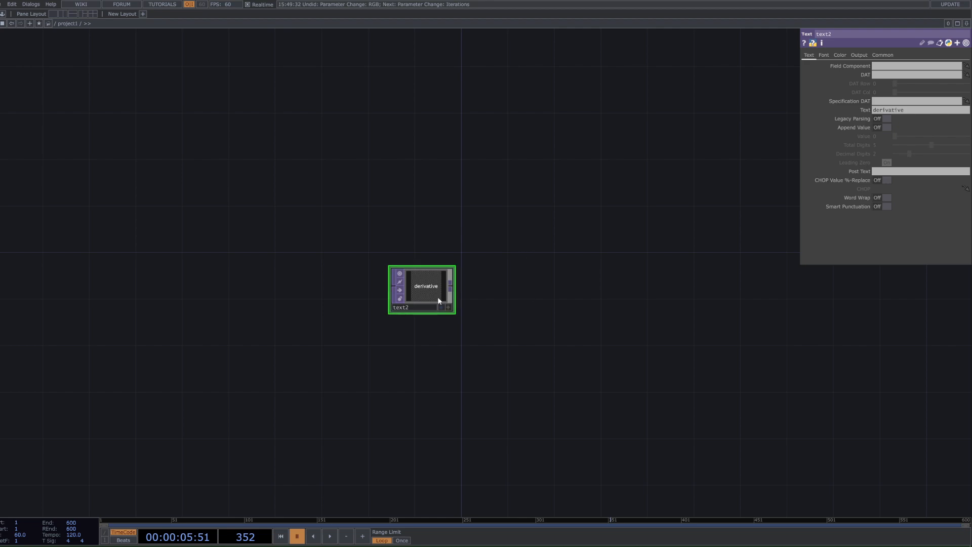
pyautogui.scroll(4, 438, 297)
pyautogui.scroll(-2, 623, 253)
pyautogui.click(892, 56)
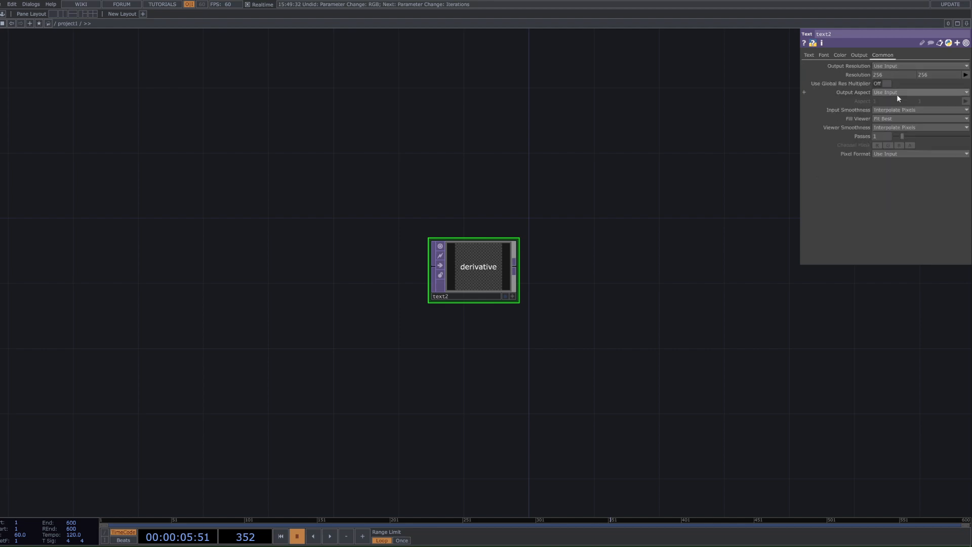
pyautogui.click(965, 75)
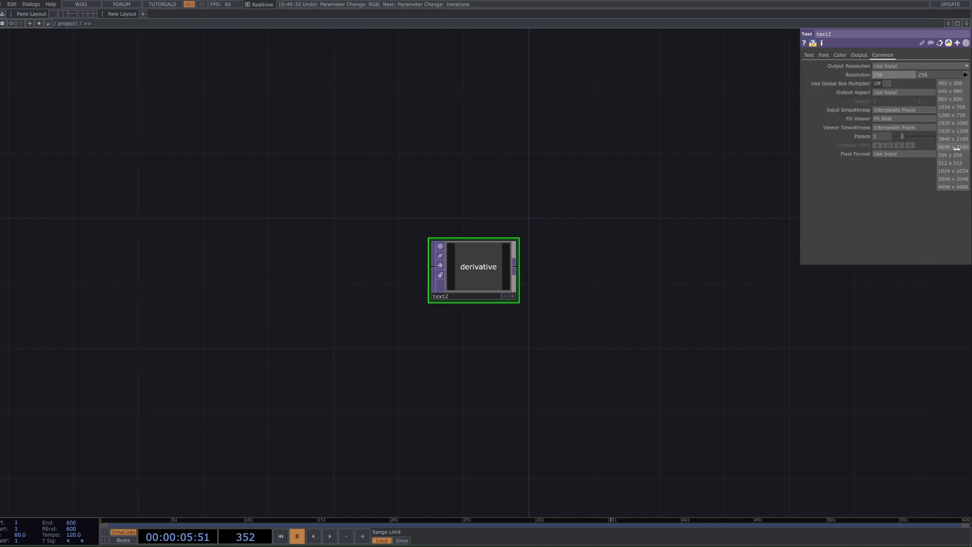
pyautogui.click(955, 170)
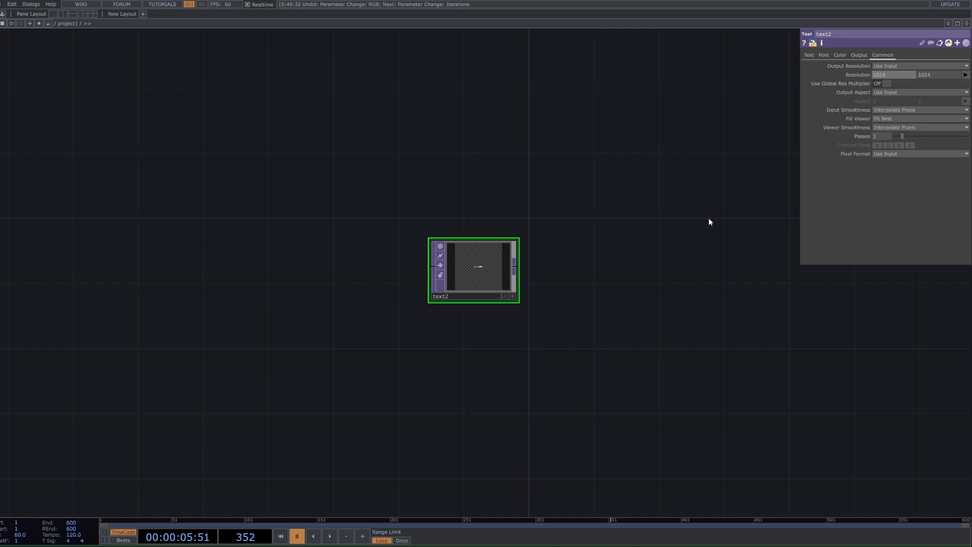
# - Set the new Text TOP's font size X to 100, keeping the text "derivative"
pyautogui.click(810, 55)
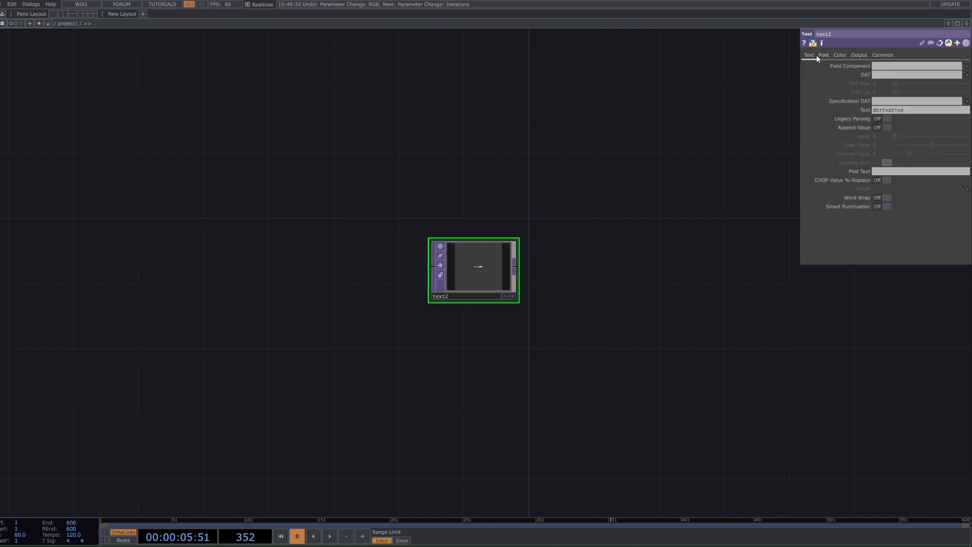
pyautogui.scroll(4, 425, 232)
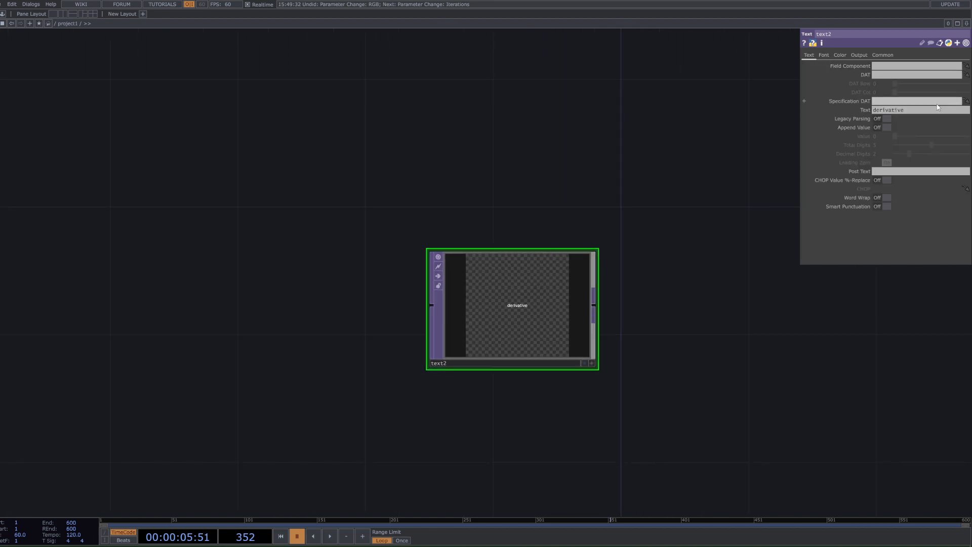
pyautogui.click(872, 110)
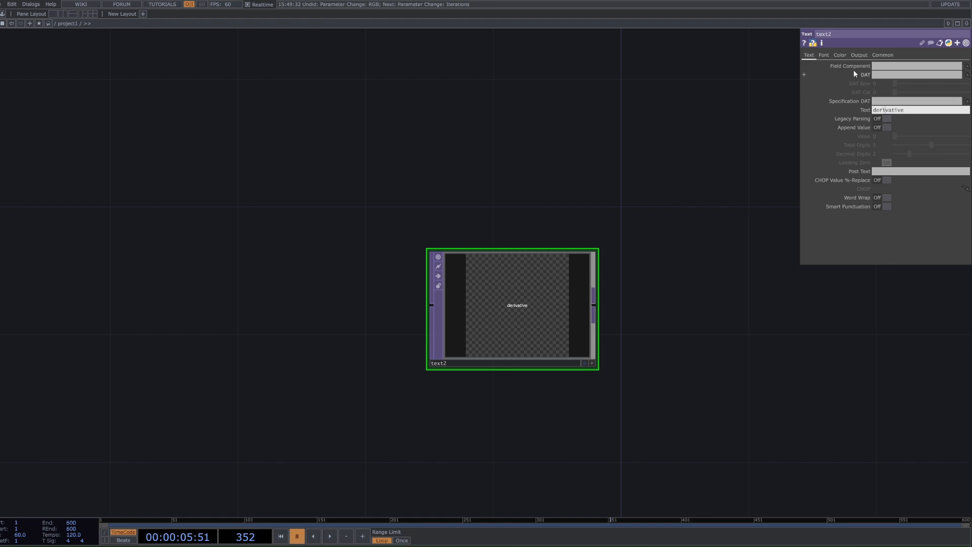
pyautogui.click(824, 55)
pyautogui.moveTo(914, 153); pyautogui.dragTo(952, 154)
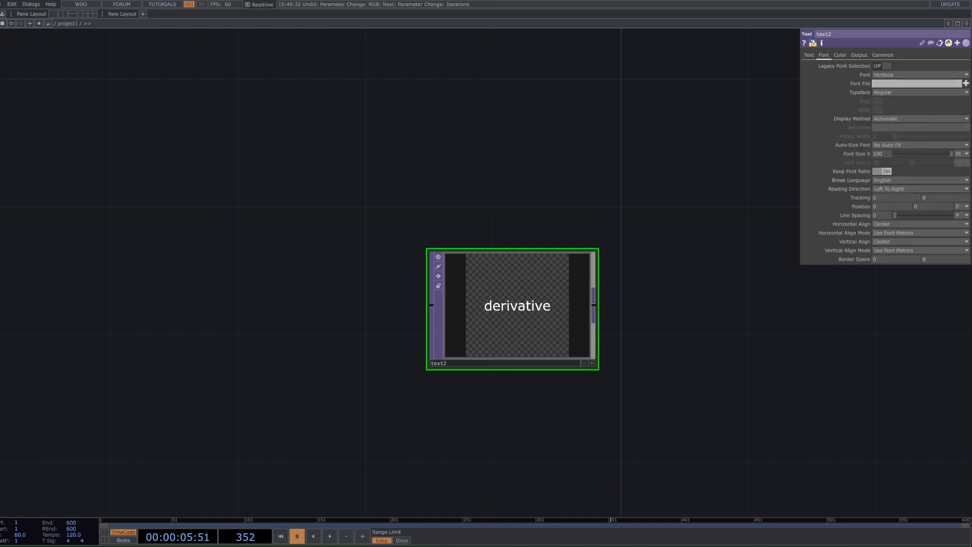
pyautogui.click(809, 55)
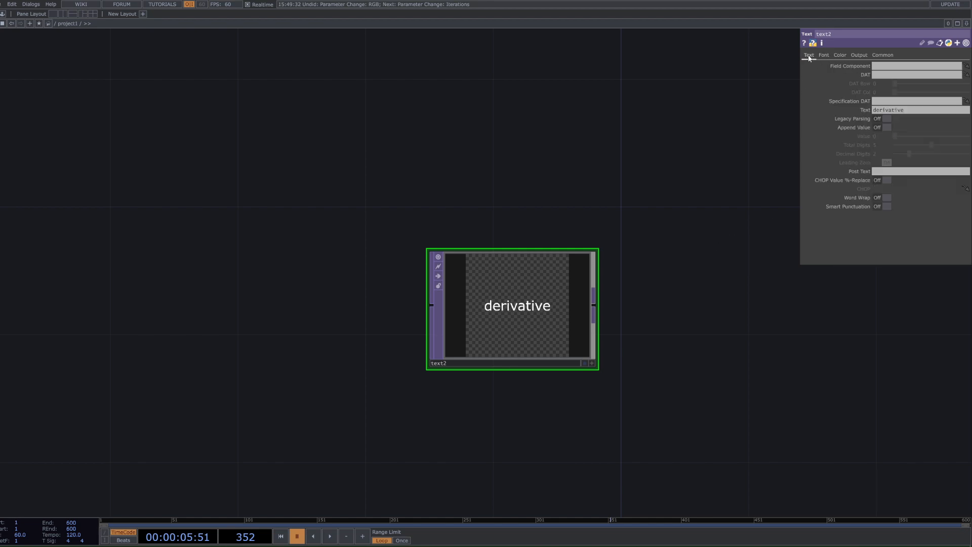
pyautogui.click(840, 55)
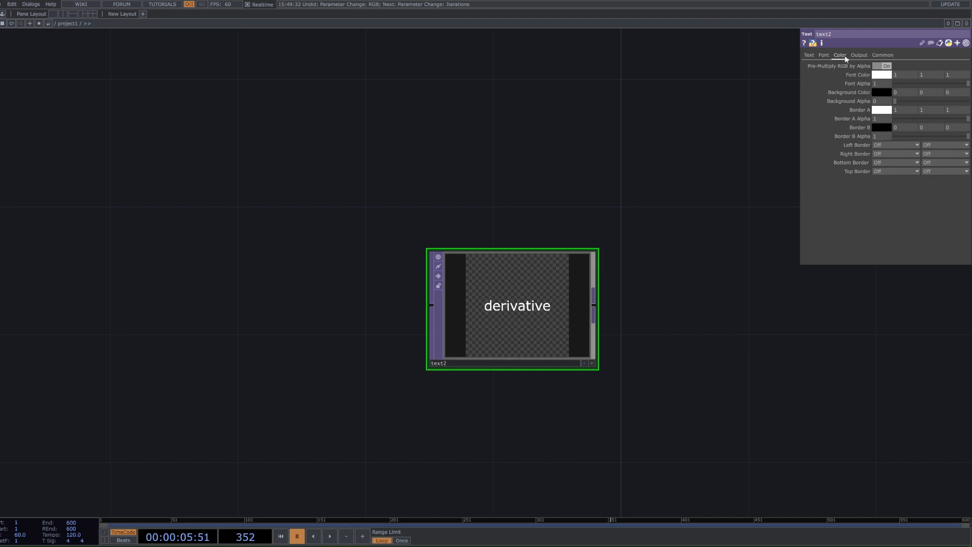
pyautogui.click(824, 54)
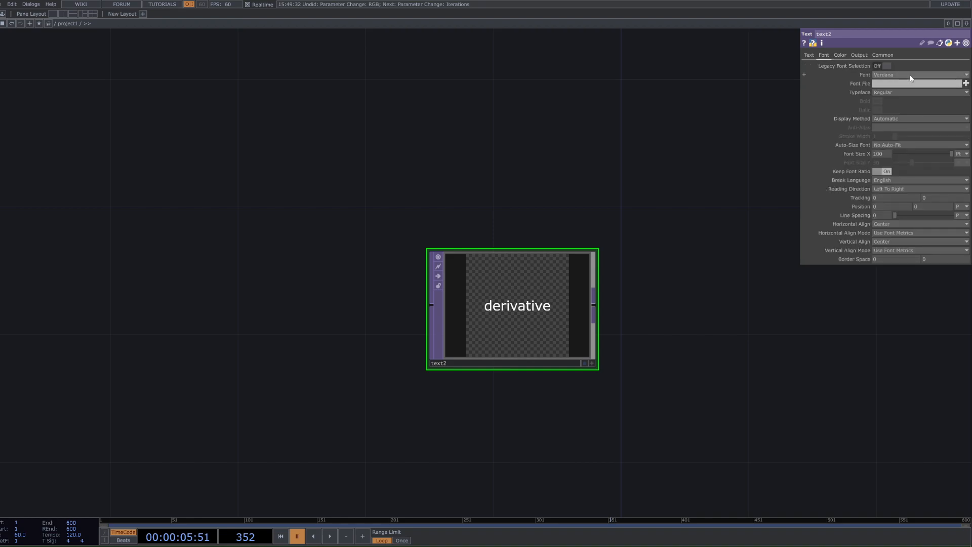
pyautogui.click(910, 75)
pyautogui.click(909, 74)
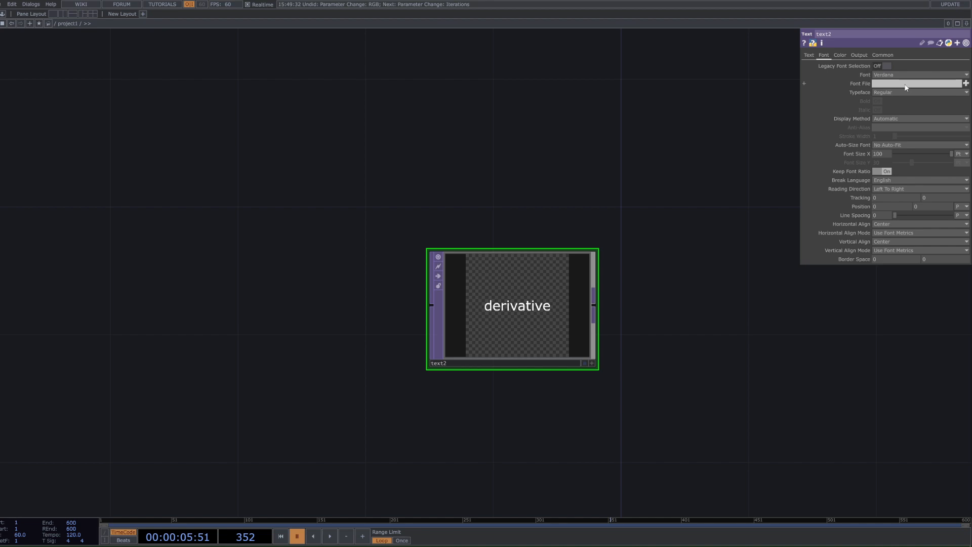
pyautogui.click(808, 54)
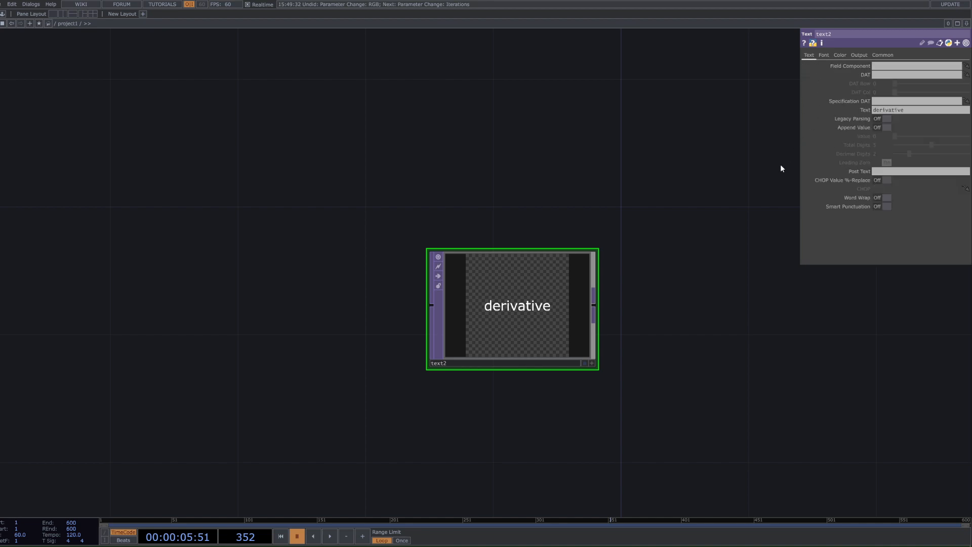
# - Add a Threshold TOP connected to the output of the new Text TOP
pyautogui.moveTo(712, 227); pyautogui.dragTo(580, 248)
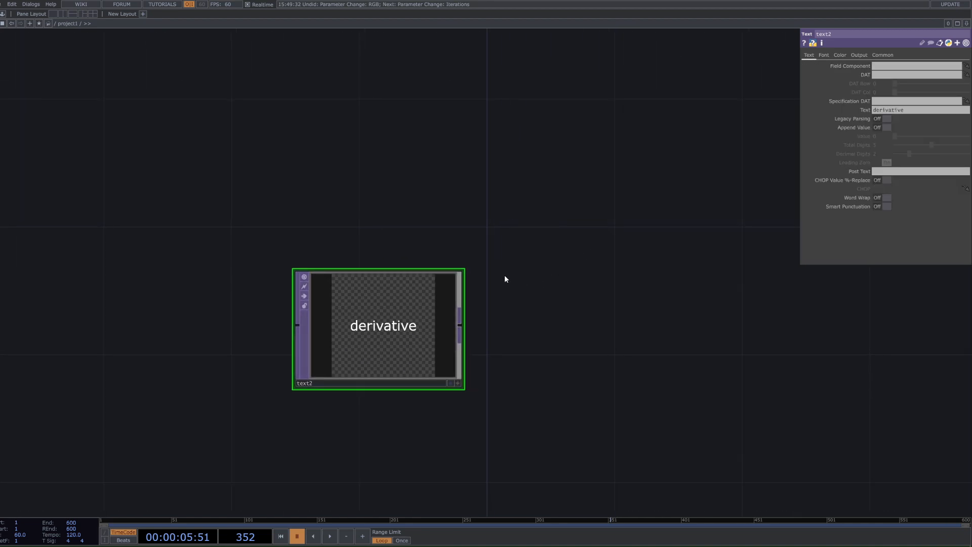
pyautogui.moveTo(512, 301); pyautogui.dragTo(495, 306)
pyautogui.scroll(-2, 495, 310)
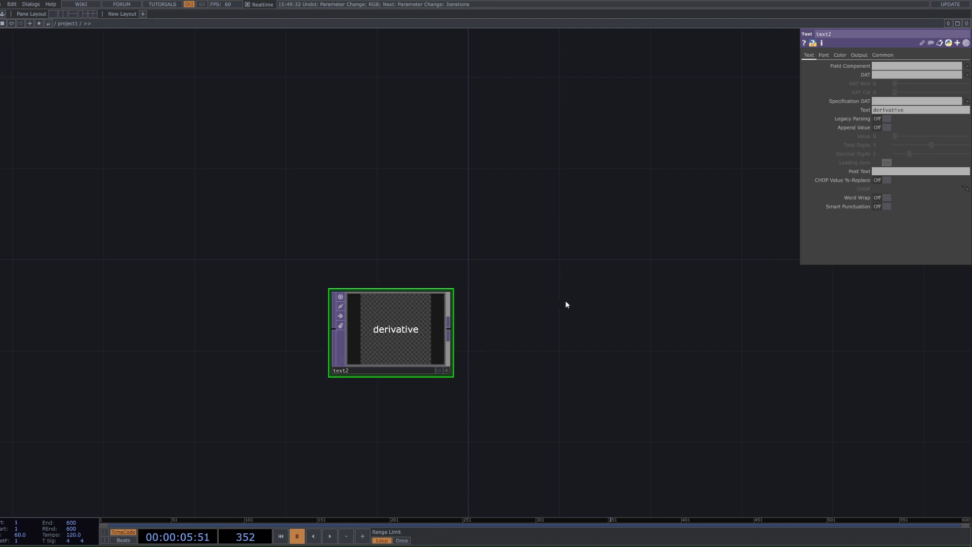
pyautogui.rightClick(451, 333)
pyautogui.click(538, 315)
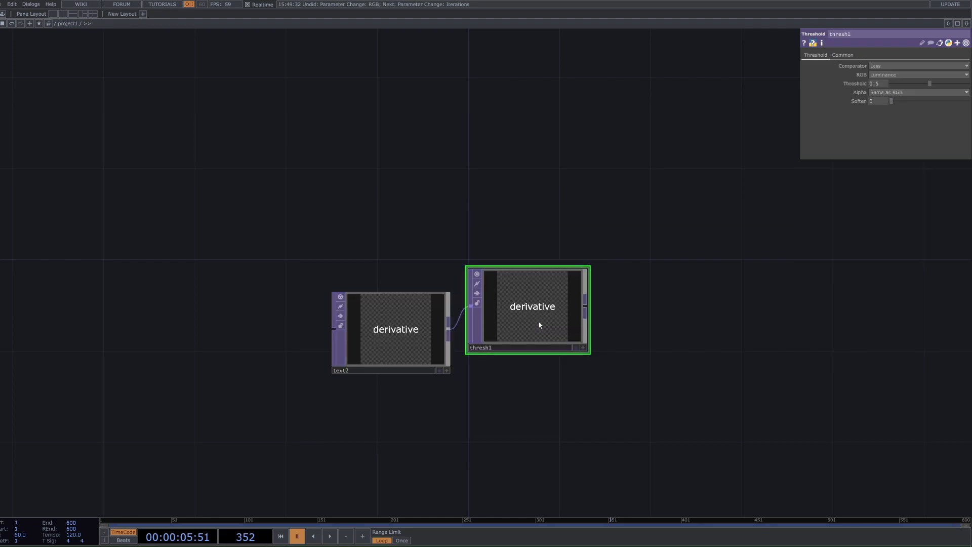
# - Add an Edge TOP connected to the output of the Threshold TOP
pyautogui.rightClick(586, 307)
pyautogui.write('ed')
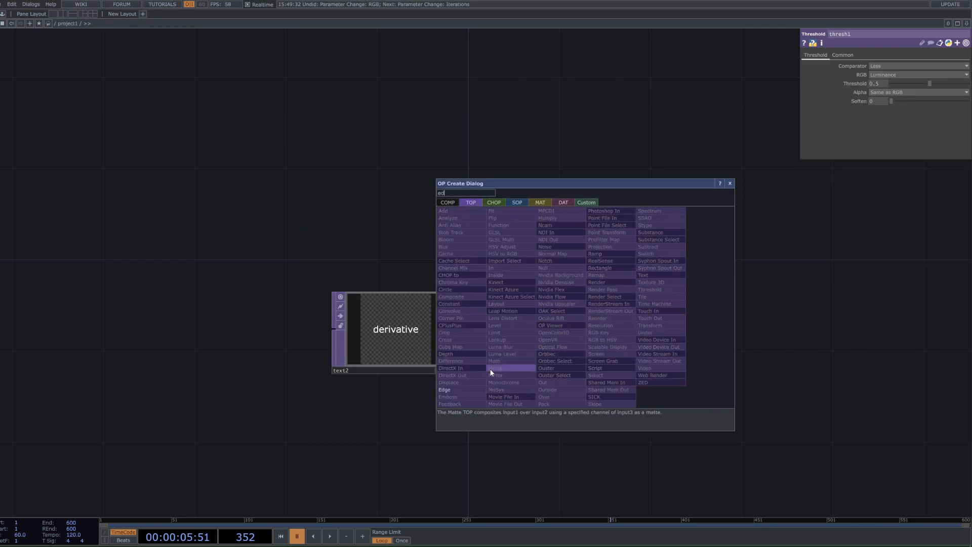
pyautogui.press('Return')
pyautogui.click(648, 331)
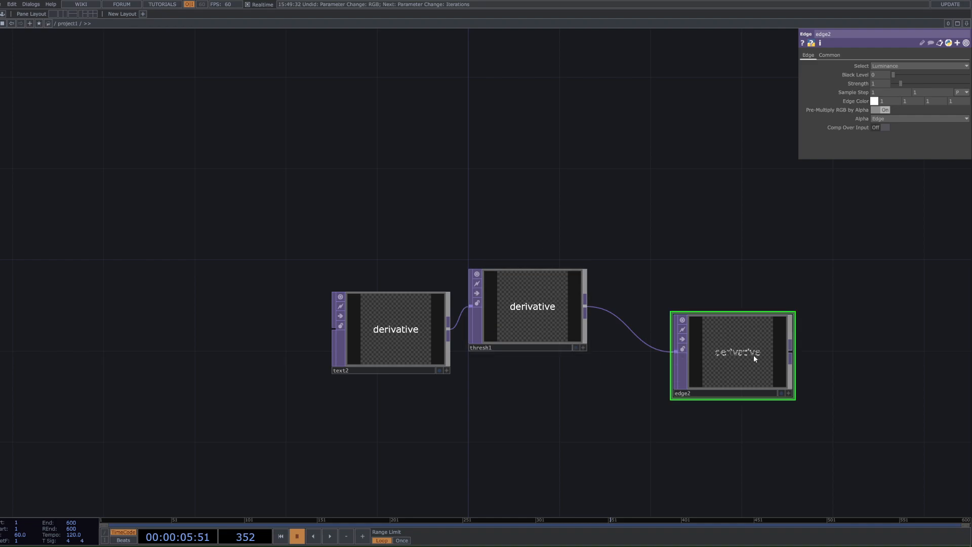
# - Check the outlined letters in the Edge TOP up close and line up the Threshold and Edge nodes in a straight row
pyautogui.scroll(3, 749, 357)
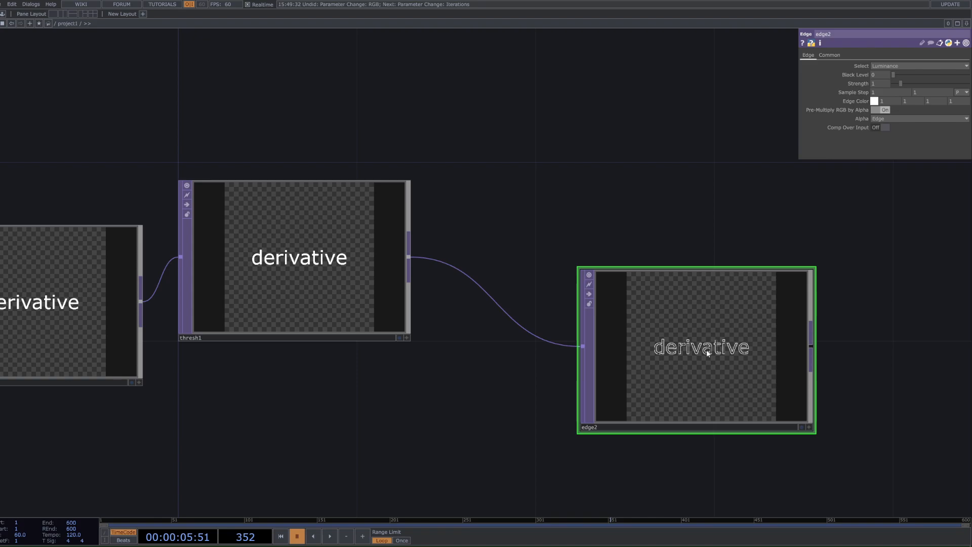
pyautogui.scroll(-2, 707, 349)
pyautogui.scroll(8, 725, 347)
pyautogui.scroll(2, 766, 378)
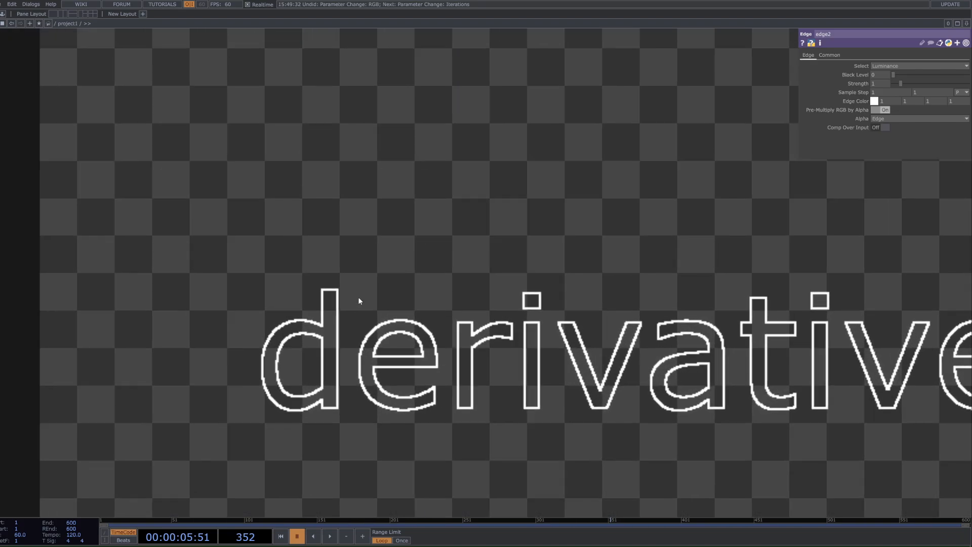
pyautogui.scroll(-10, 322, 328)
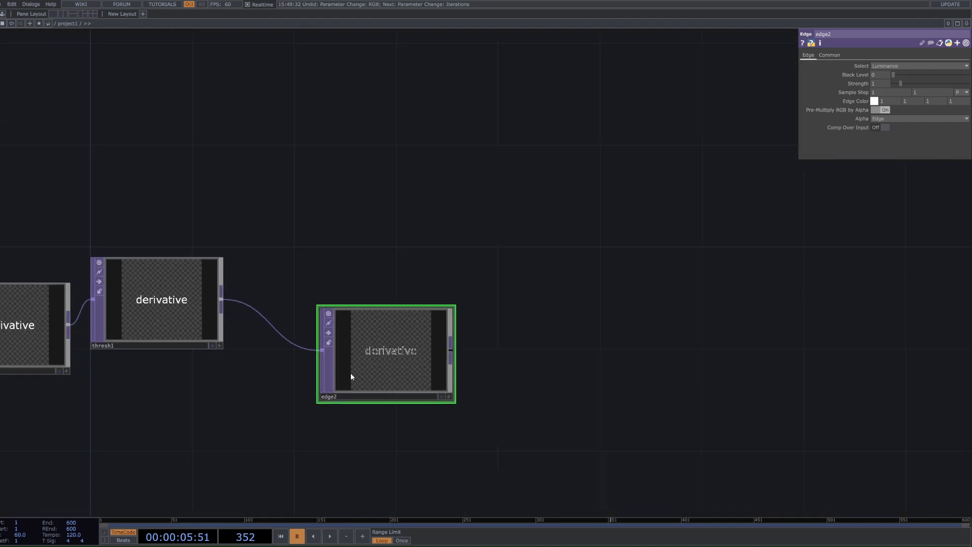
pyautogui.moveTo(238, 350); pyautogui.dragTo(222, 345)
pyautogui.moveTo(322, 407); pyautogui.dragTo(322, 397)
pyautogui.moveTo(501, 316); pyautogui.dragTo(434, 323)
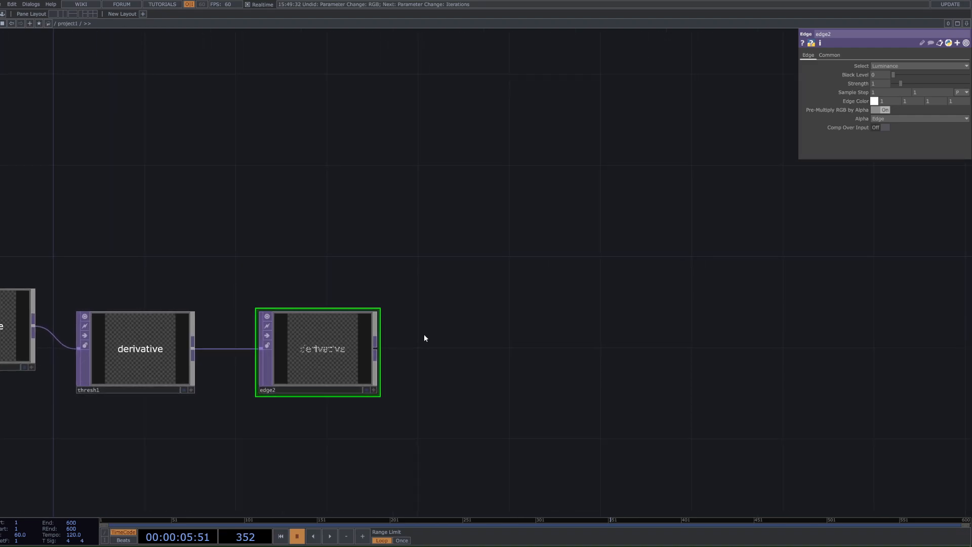
# - Add a Trace SOP connected to the output of the Edge TOP and place it beyond the Edge node
pyautogui.rightClick(378, 352)
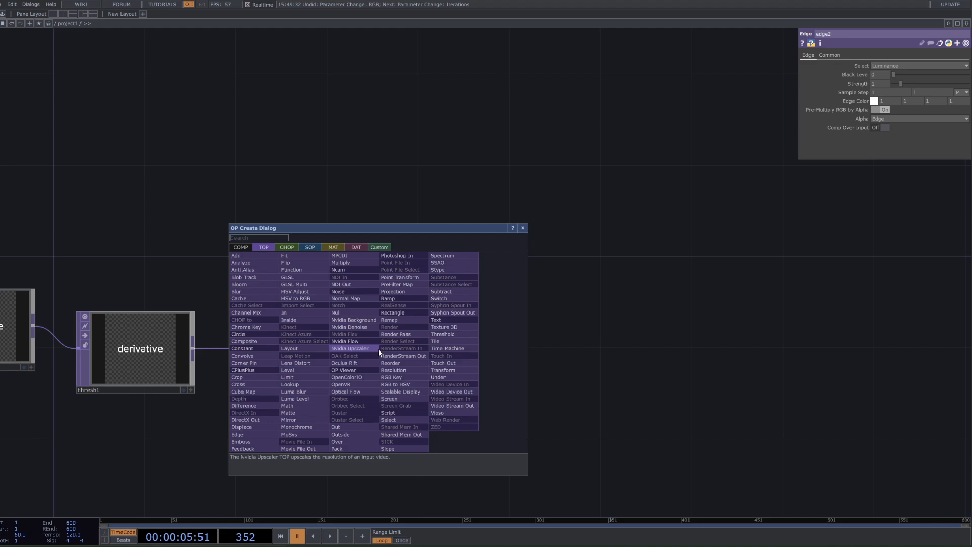
pyautogui.press('Escape')
pyautogui.rightClick(389, 348)
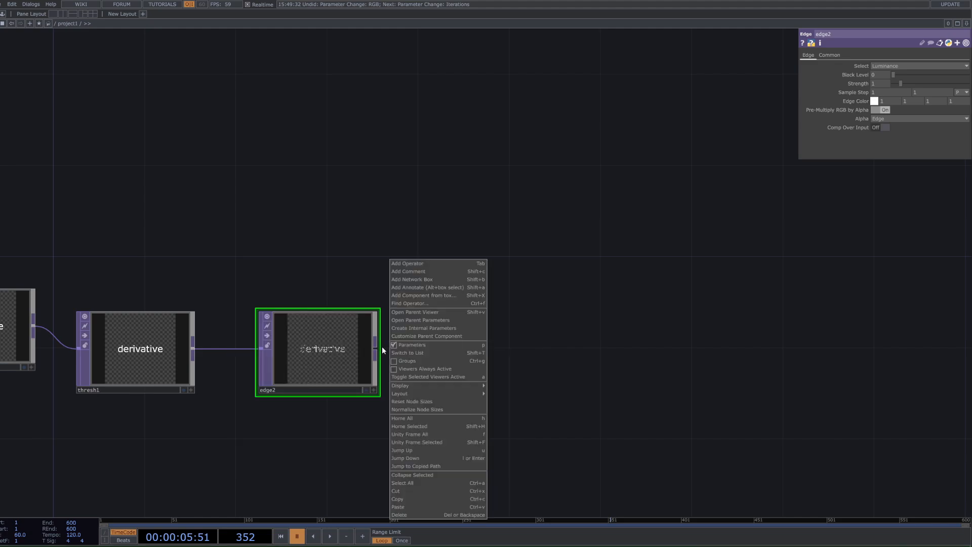
pyautogui.click(379, 348)
pyautogui.rightClick(376, 350)
pyautogui.click(307, 246)
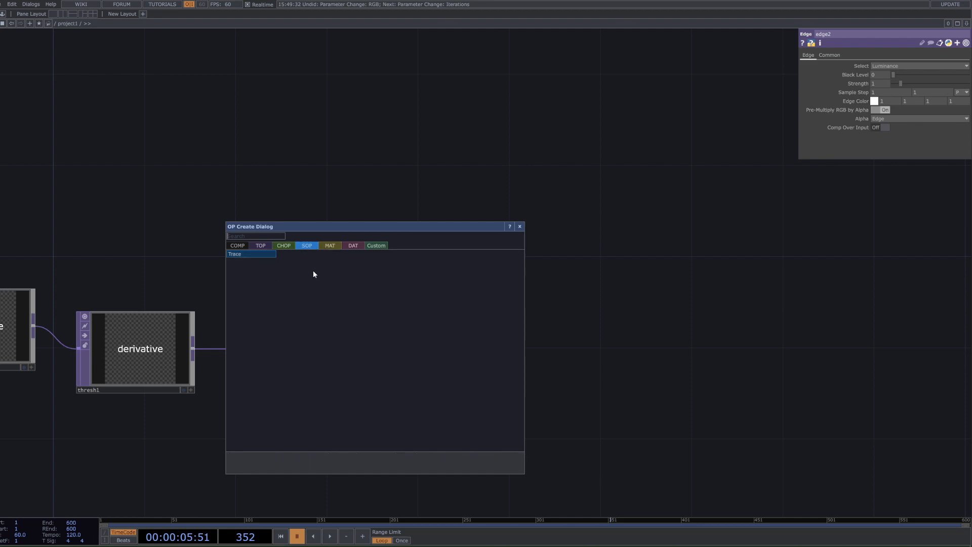
pyautogui.click(243, 254)
pyautogui.click(554, 333)
pyautogui.scroll(2, 545, 363)
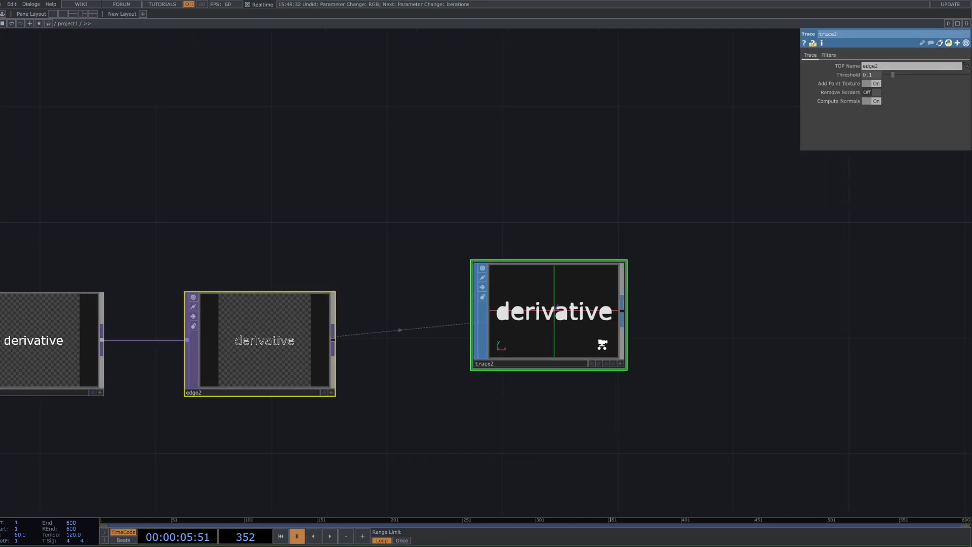
pyautogui.scroll(3, 631, 318)
pyautogui.scroll(-4, 624, 337)
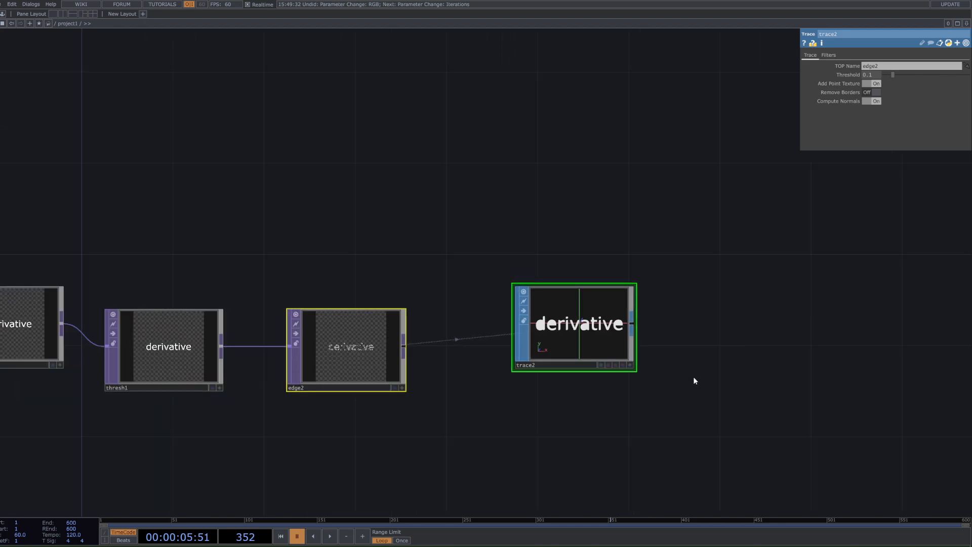
# - Line up the Trace node with the Edge node and tumble the traced text slightly in its active viewer
pyautogui.moveTo(694, 377); pyautogui.dragTo(650, 425)
pyautogui.click(339, 430)
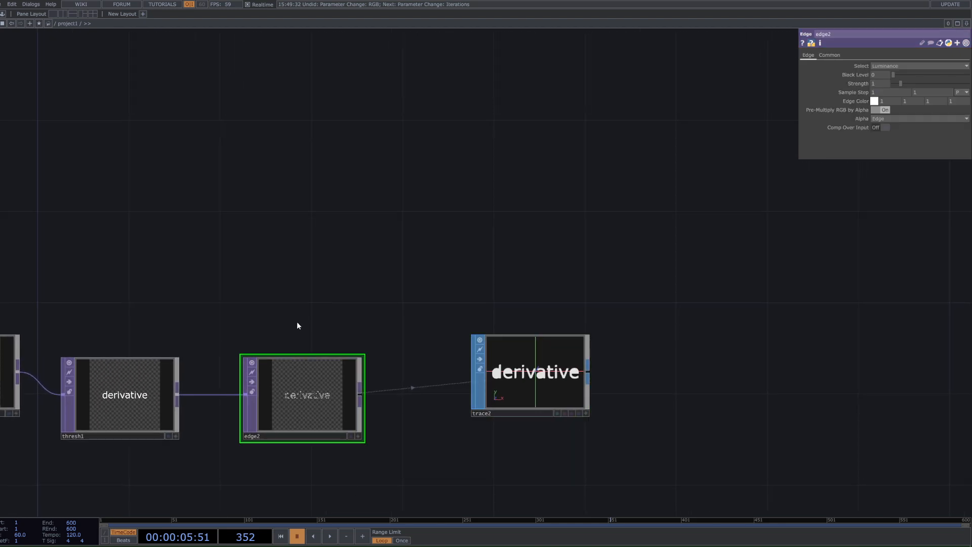
pyautogui.moveTo(536, 387); pyautogui.dragTo(511, 399)
pyautogui.click(559, 409)
pyautogui.scroll(5, 622, 432)
pyautogui.moveTo(498, 356); pyautogui.dragTo(512, 377)
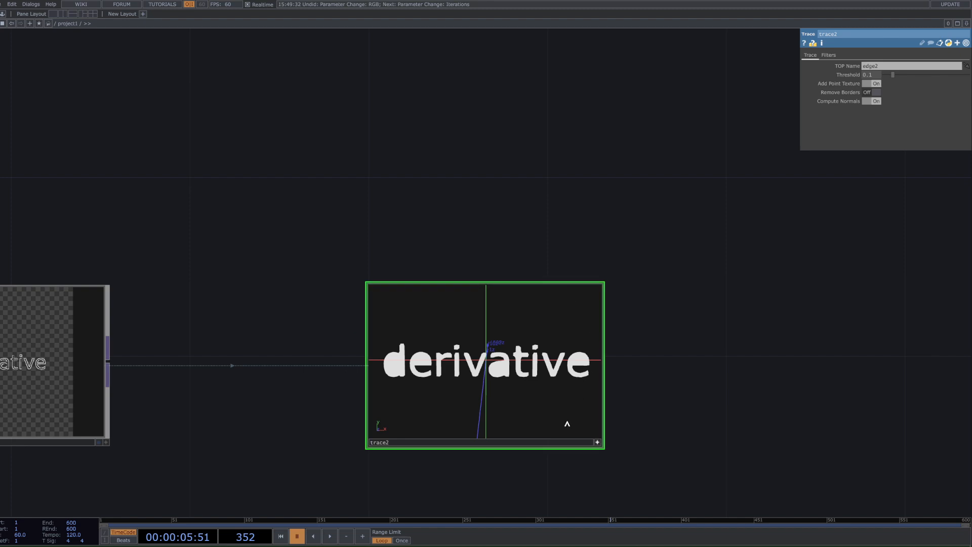
pyautogui.click(598, 442)
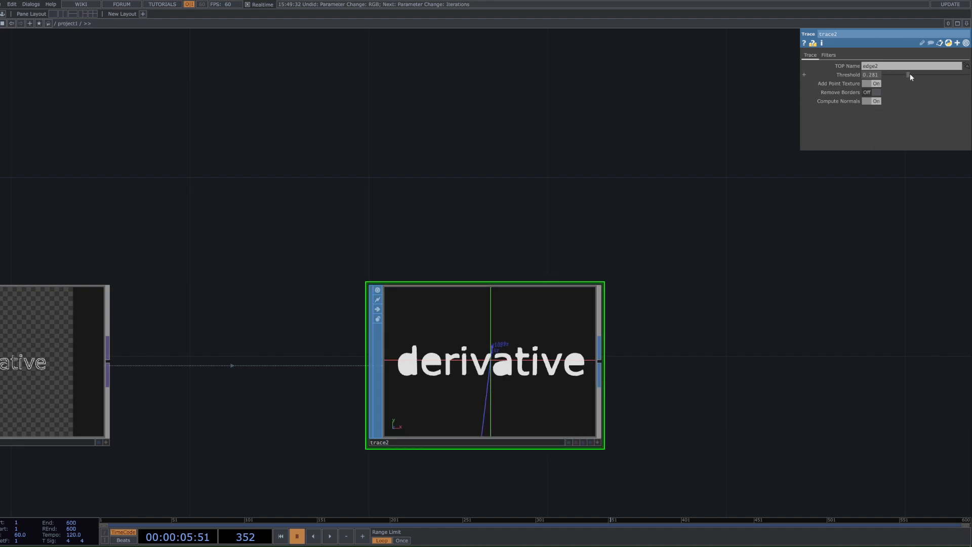
# - Try a higher Threshold on the Trace SOP and undo the change
pyautogui.moveTo(910, 71); pyautogui.dragTo(893, 84)
pyautogui.hotkey('ctrl', 'z')
pyautogui.scroll(-5, 609, 399)
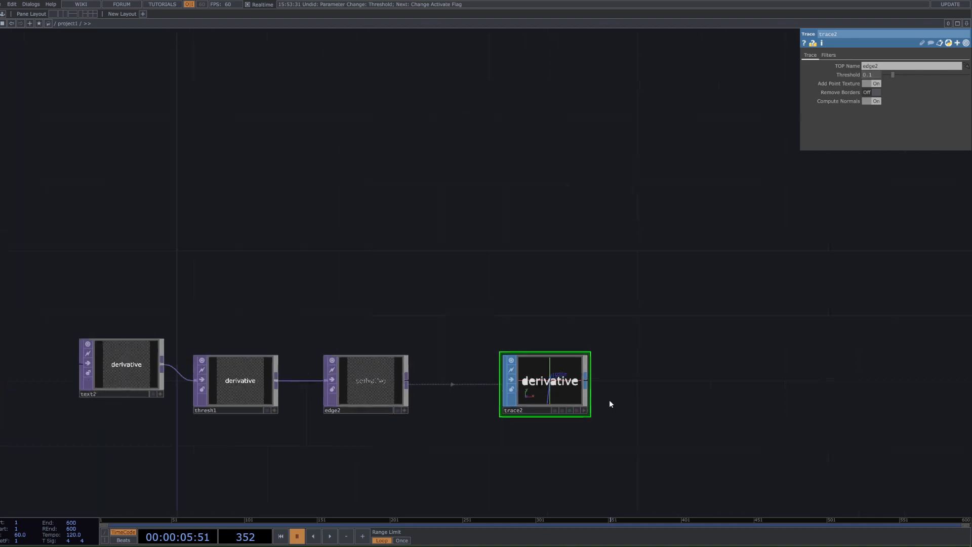
# - Add an Extrude SOP connected to the output of the Trace SOP and look at the extruded letters up close
pyautogui.moveTo(603, 378); pyautogui.dragTo(485, 355)
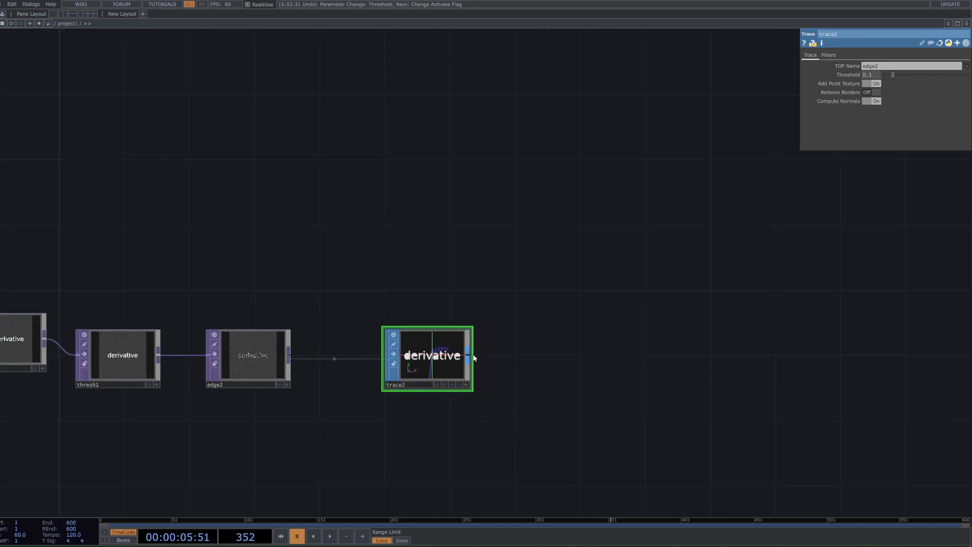
pyautogui.rightClick(468, 356)
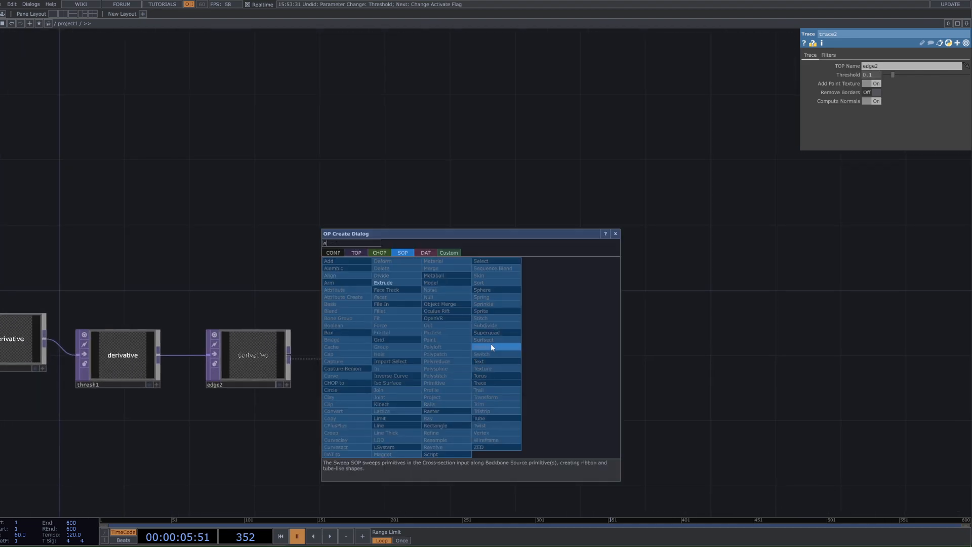
pyautogui.click(408, 276)
pyautogui.click(569, 341)
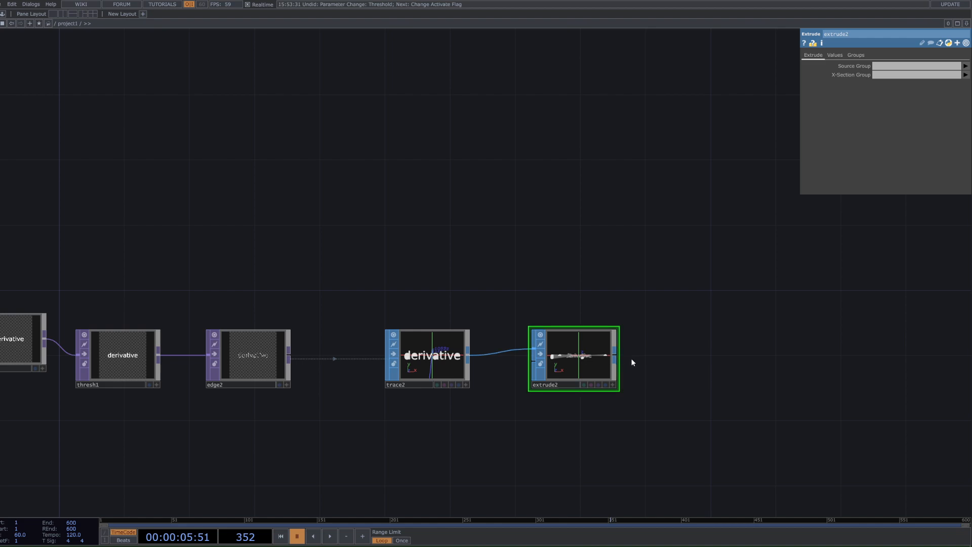
pyautogui.scroll(6, 598, 362)
pyautogui.scroll(1, 558, 353)
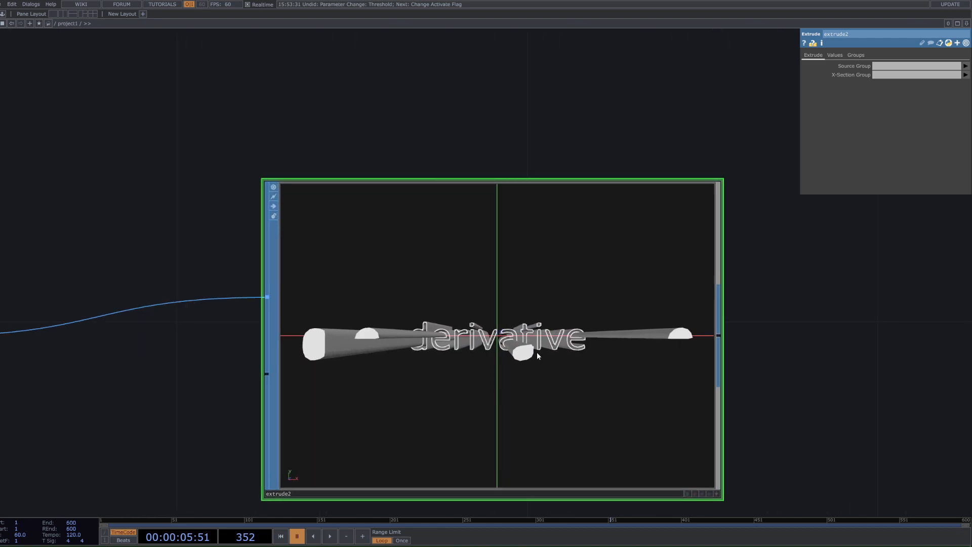
pyautogui.scroll(-7, 536, 351)
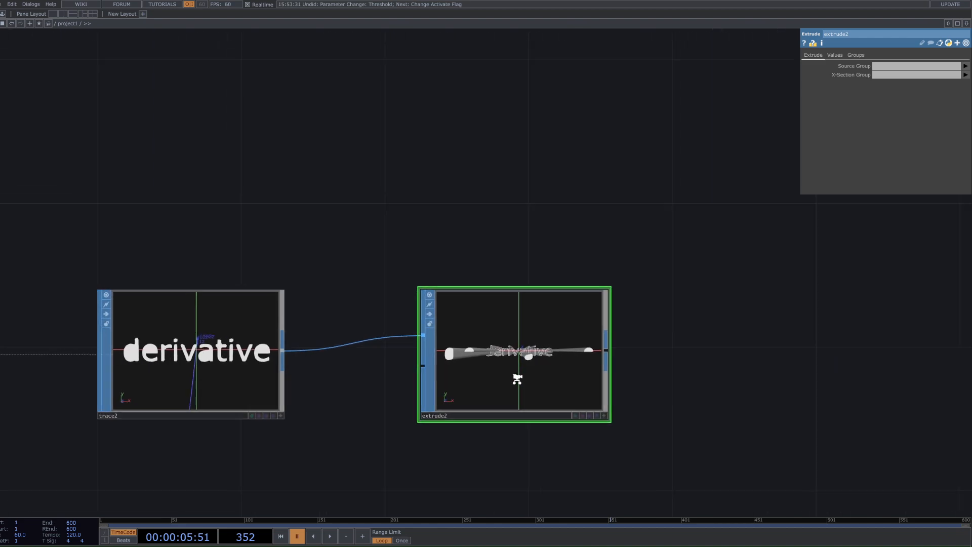
pyautogui.scroll(-3, 503, 394)
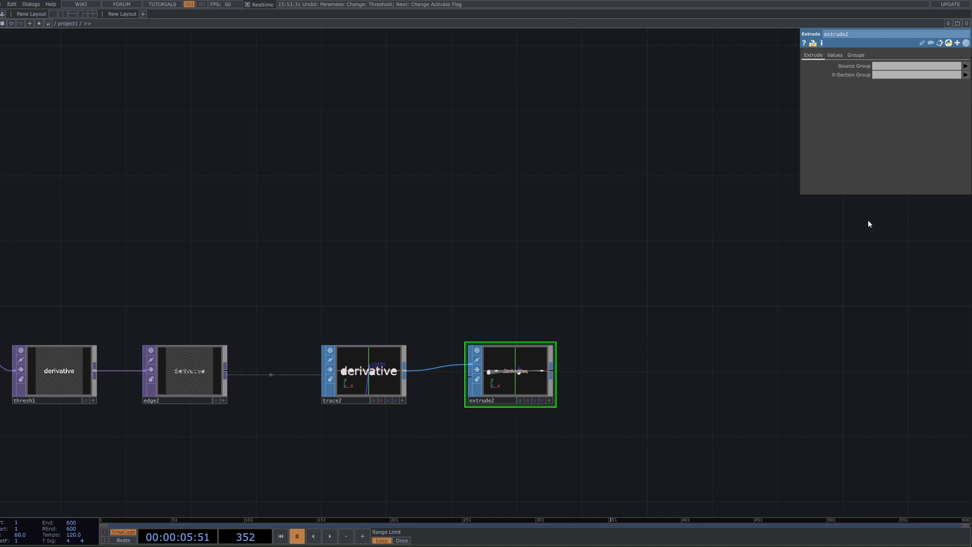
# - Set the Extrude SOP's Depth Scale to 0.077
pyautogui.click(835, 56)
pyautogui.scroll(6, 490, 417)
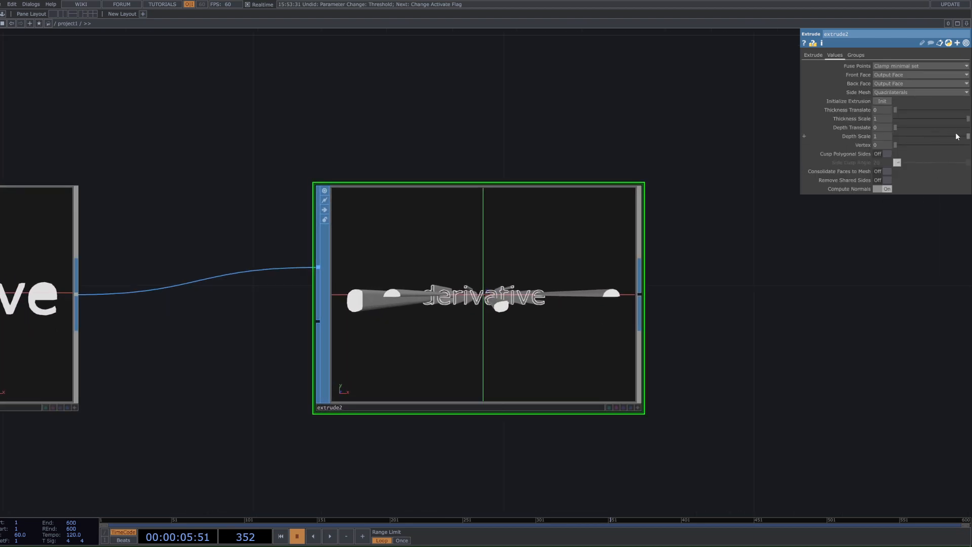
pyautogui.moveTo(962, 138); pyautogui.dragTo(901, 137)
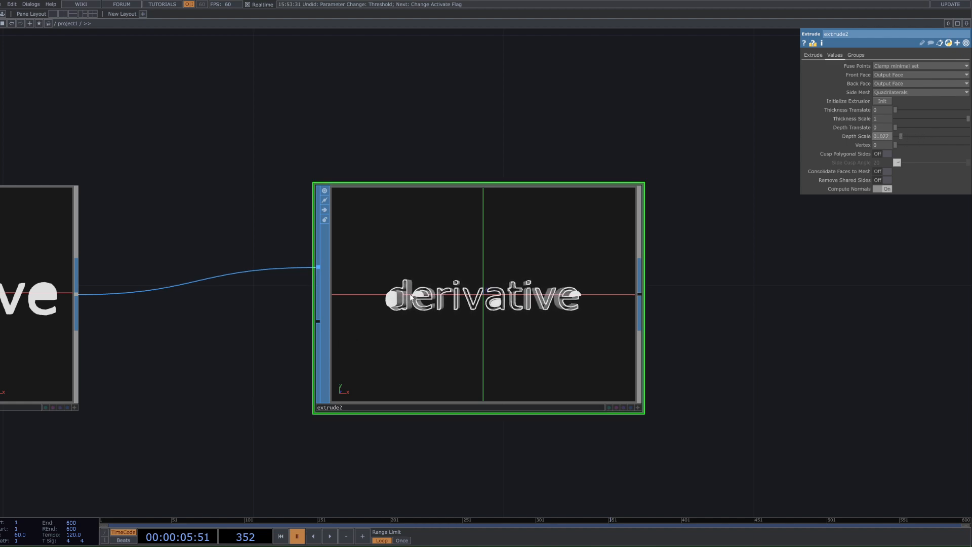
pyautogui.scroll(-5, 246, 335)
# - Turn on Remove Borders and turn off Compute Normals on the Trace SOP
pyautogui.moveTo(247, 334); pyautogui.dragTo(345, 318)
pyautogui.click(243, 319)
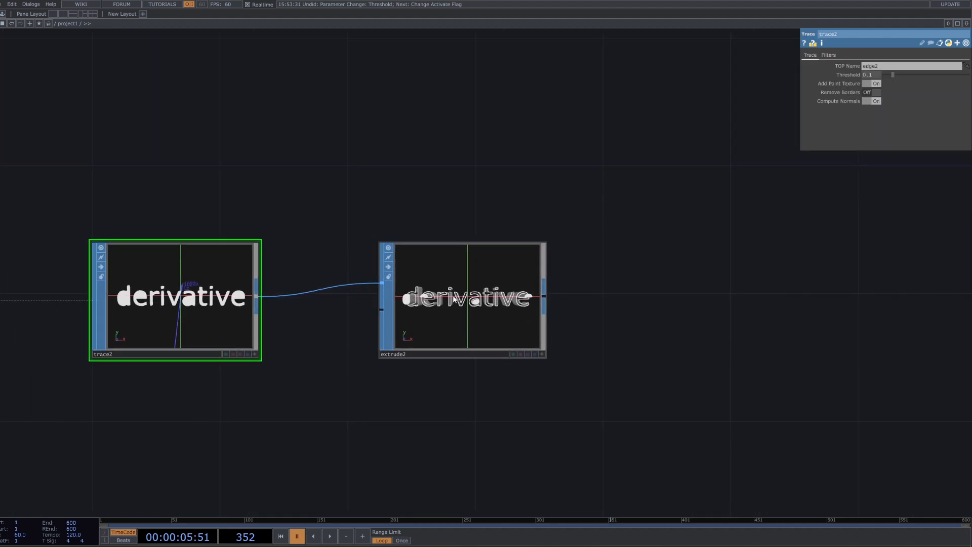
pyautogui.scroll(-3, 428, 304)
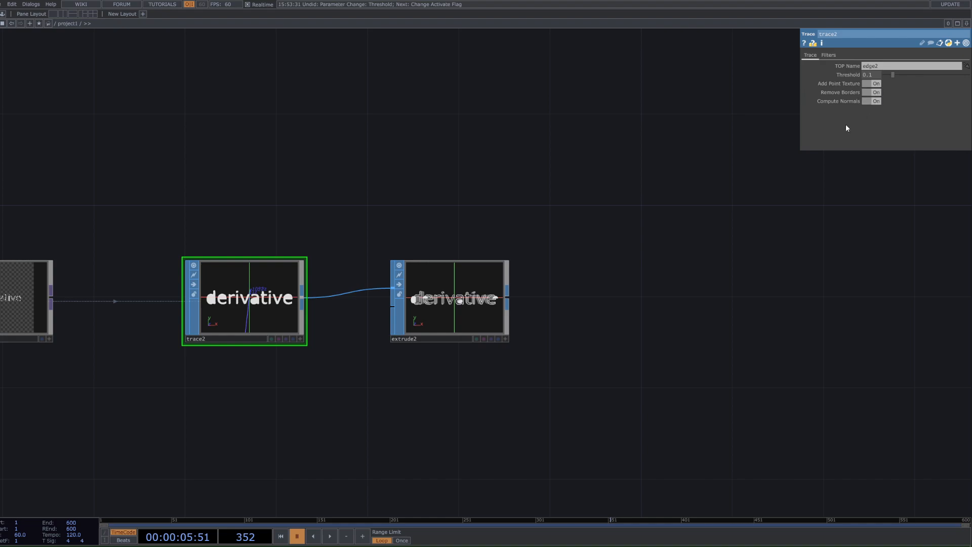
pyautogui.click(873, 101)
pyautogui.scroll(4, 429, 305)
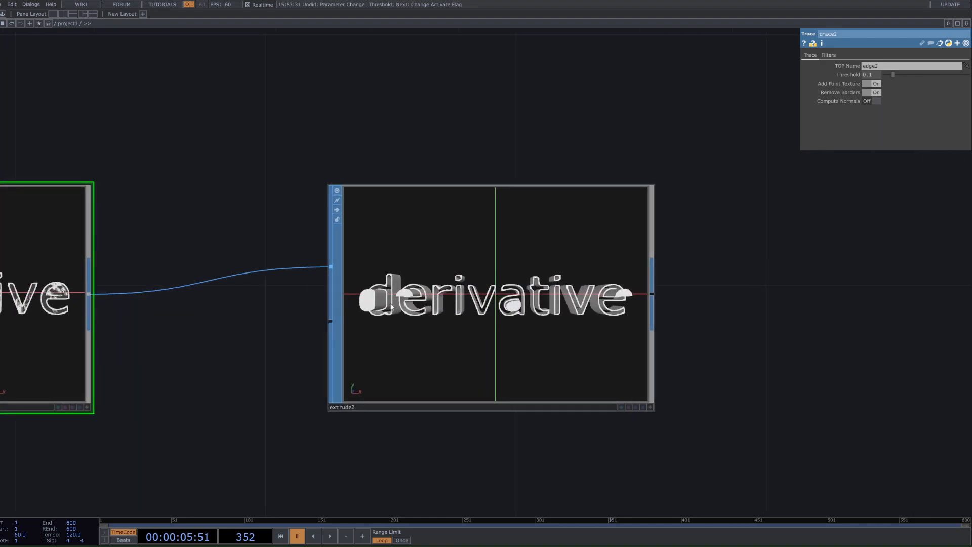
# - Delete the Threshold and Edge TOPs so that the Text TOP feeds the Trace SOP directly
pyautogui.scroll(-5, 396, 310)
pyautogui.moveTo(202, 329); pyautogui.dragTo(293, 332)
pyautogui.moveTo(223, 246); pyautogui.dragTo(53, 365, button='right')
pyautogui.moveTo(110, 390); pyautogui.dragTo(183, 391)
pyautogui.press('Delete')
pyautogui.moveTo(31, 291); pyautogui.dragTo(434, 296)
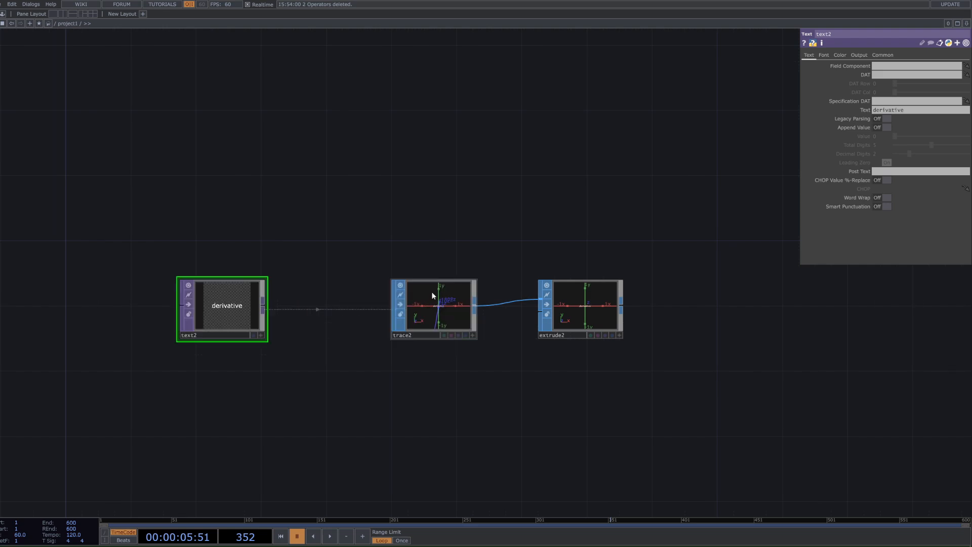
# - Examine the letter shapes in the Trace and Extrude viewers up close
pyautogui.scroll(5, 599, 308)
pyautogui.scroll(-4, 289, 393)
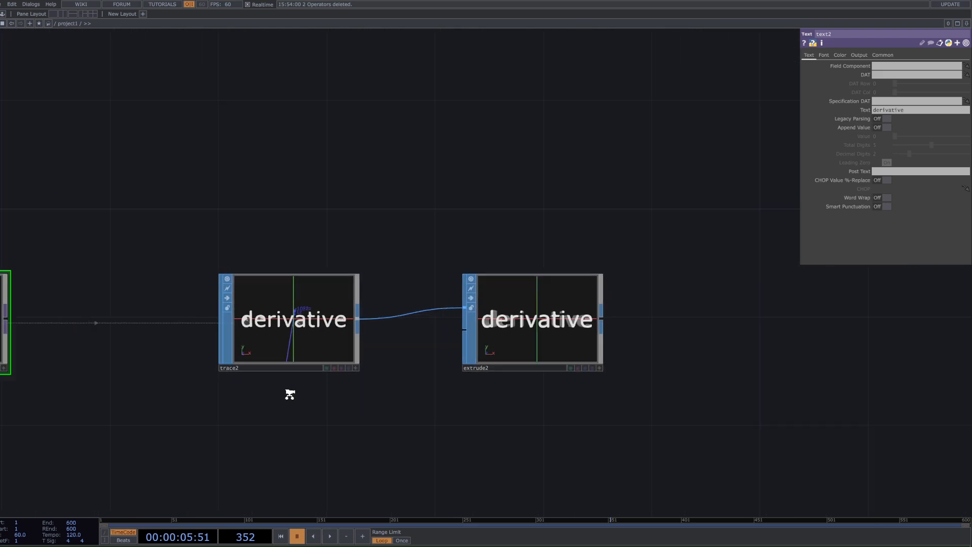
pyautogui.scroll(1, 80, 347)
pyautogui.scroll(3, 79, 347)
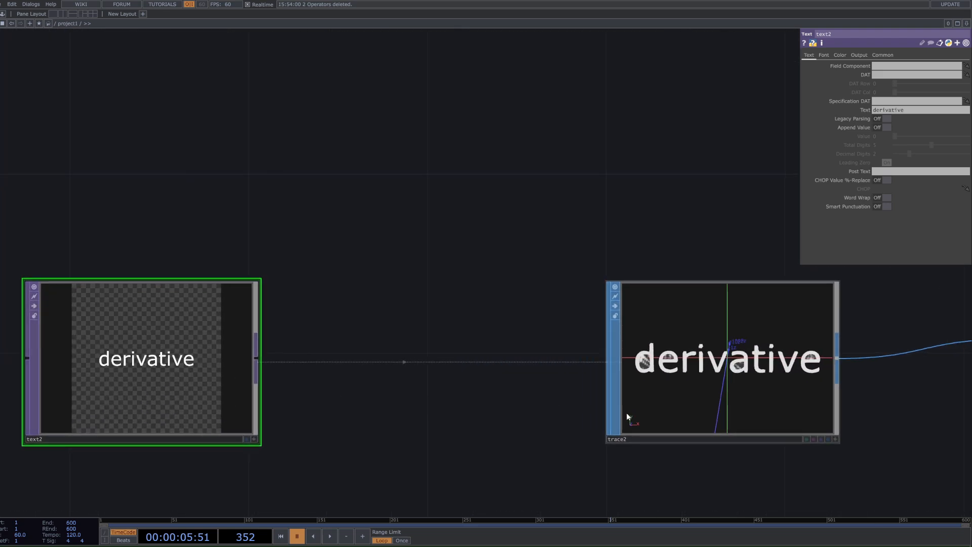
pyautogui.moveTo(871, 425); pyautogui.dragTo(197, 430)
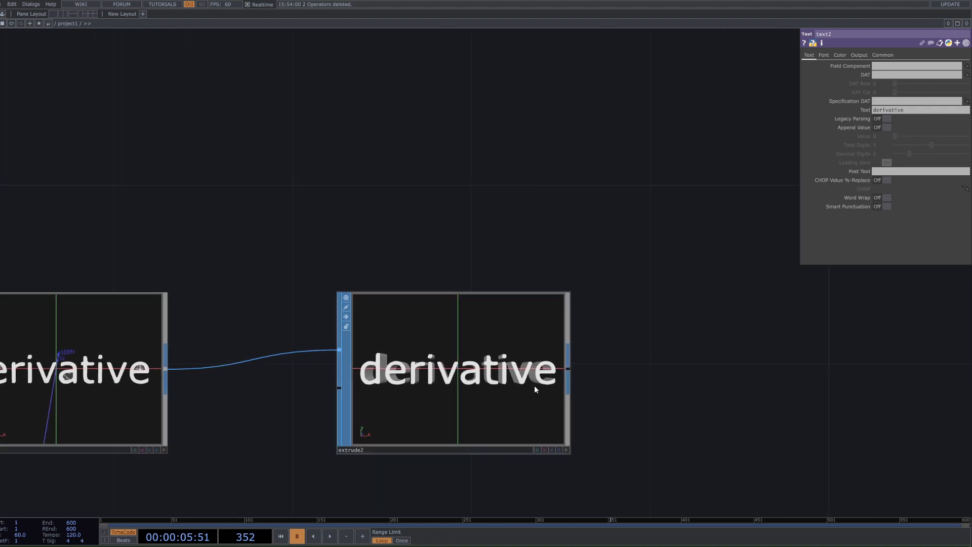
pyautogui.scroll(2, 532, 389)
pyautogui.scroll(-1, 532, 389)
pyautogui.scroll(-2, 544, 402)
# - Set the Extrude SOP's Depth Scale to 0.055 and tumble its viewer to check the letters' depth
pyautogui.click(503, 332)
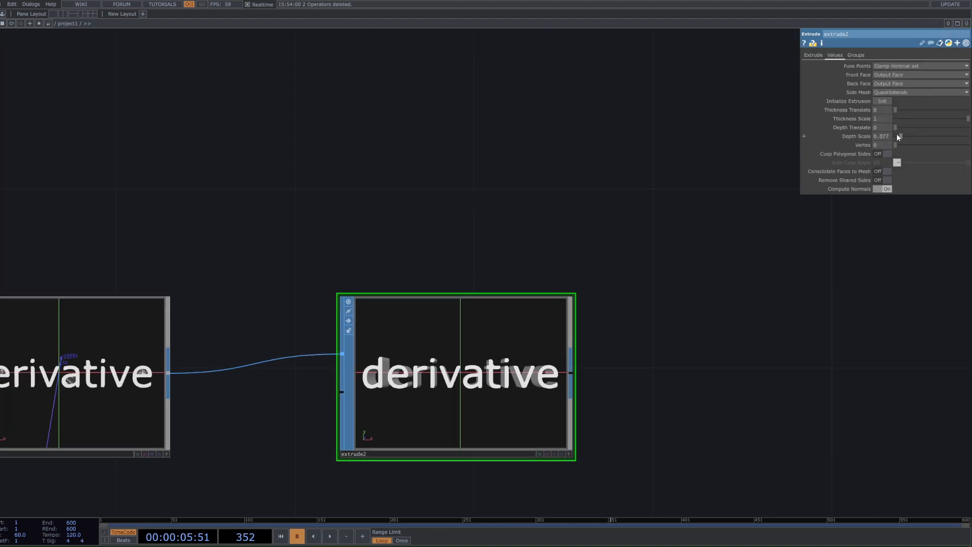
pyautogui.moveTo(903, 136); pyautogui.dragTo(898, 135)
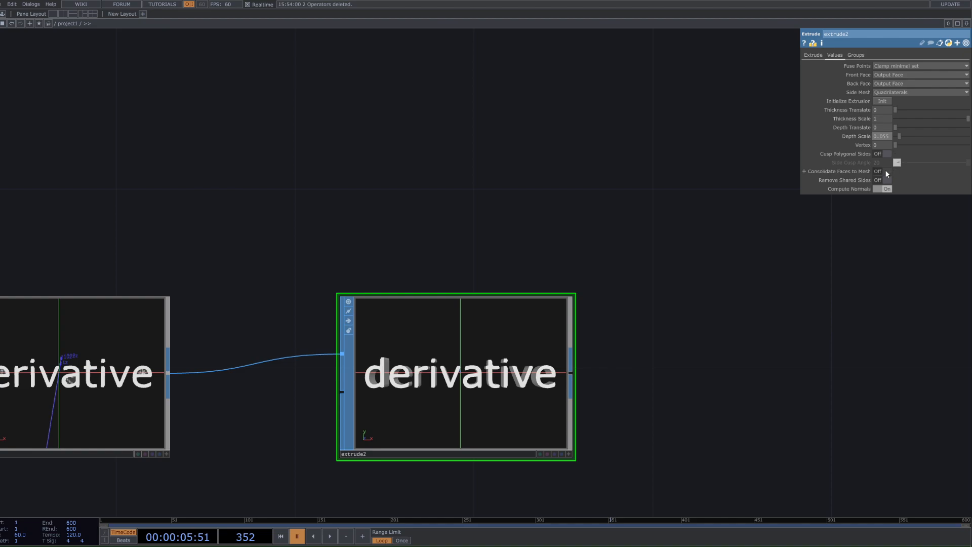
pyautogui.click(569, 454)
pyautogui.moveTo(547, 394)
pyautogui.mouseDown()
pyautogui.moveTo(425, 385)
pyautogui.moveTo(522, 388)
pyautogui.moveTo(556, 408)
pyautogui.mouseUp()
pyautogui.click(569, 455)
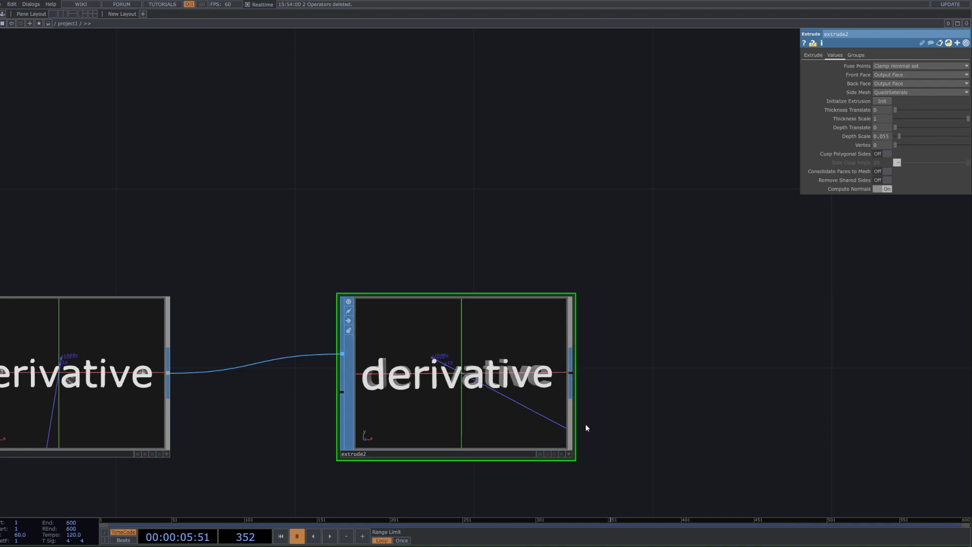
pyautogui.scroll(-5, 585, 425)
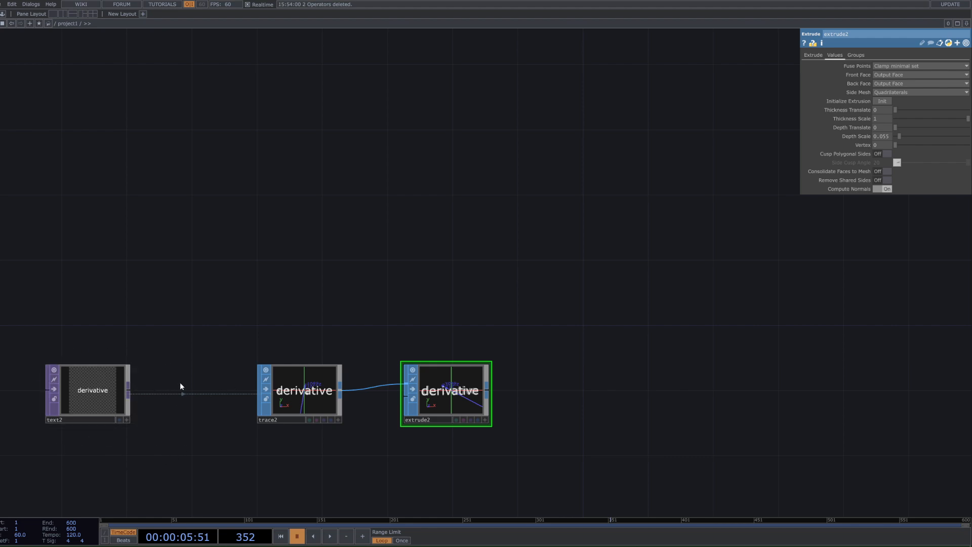
pyautogui.moveTo(149, 458); pyautogui.dragTo(158, 434)
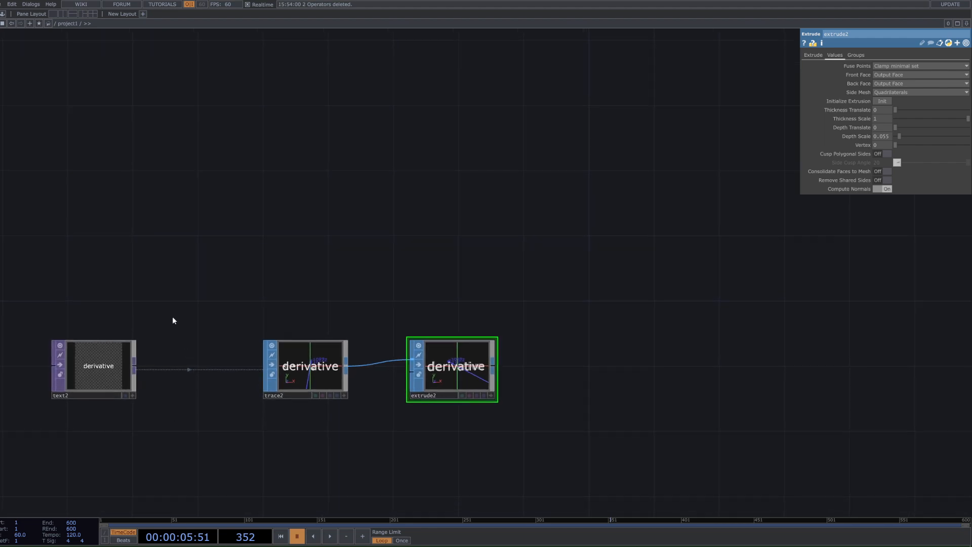
pyautogui.moveTo(35, 294); pyautogui.dragTo(430, 383, button='right')
pyautogui.click(463, 365)
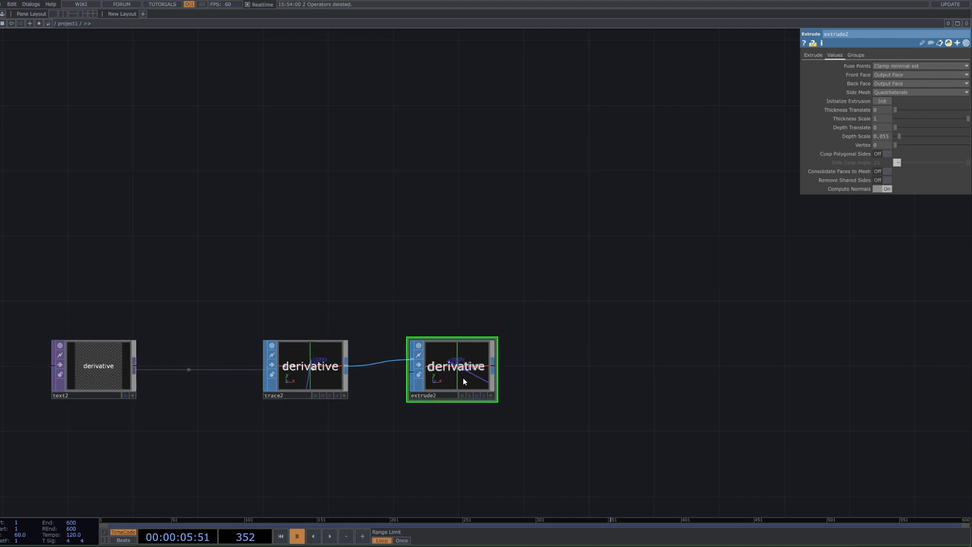
pyautogui.moveTo(467, 370)
pyautogui.mouseDown()
pyautogui.moveTo(469, 385)
pyautogui.moveTo(475, 361)
pyautogui.mouseUp()
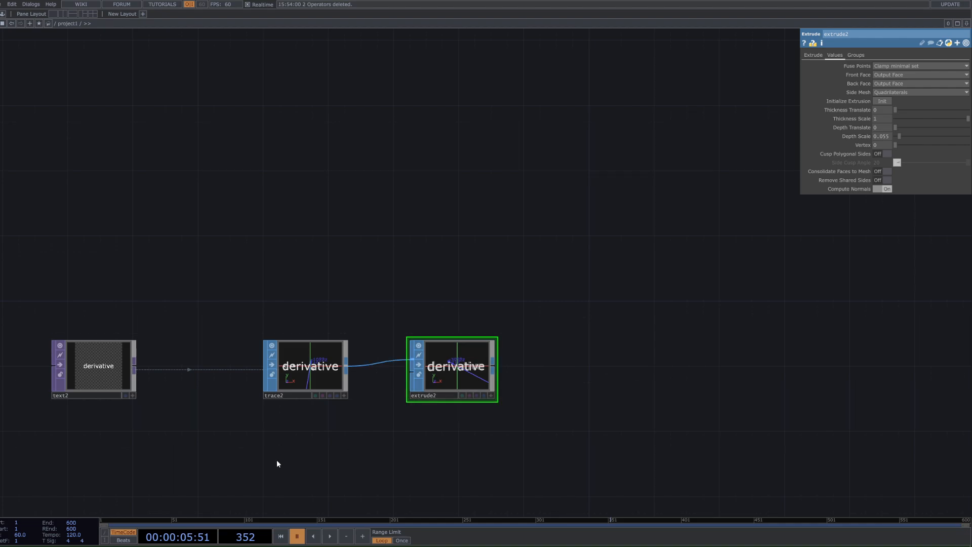
pyautogui.moveTo(169, 454); pyautogui.dragTo(195, 435)
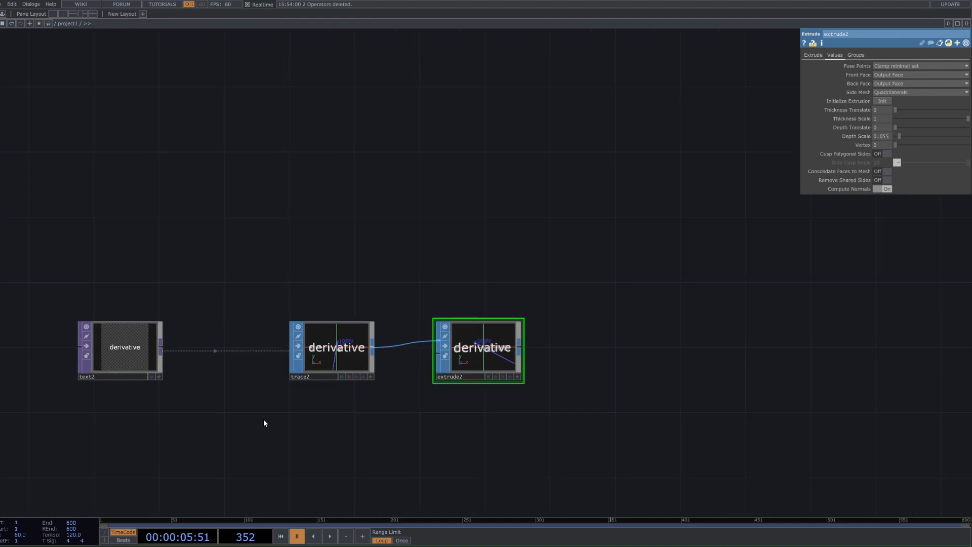
pyautogui.press('Tab')
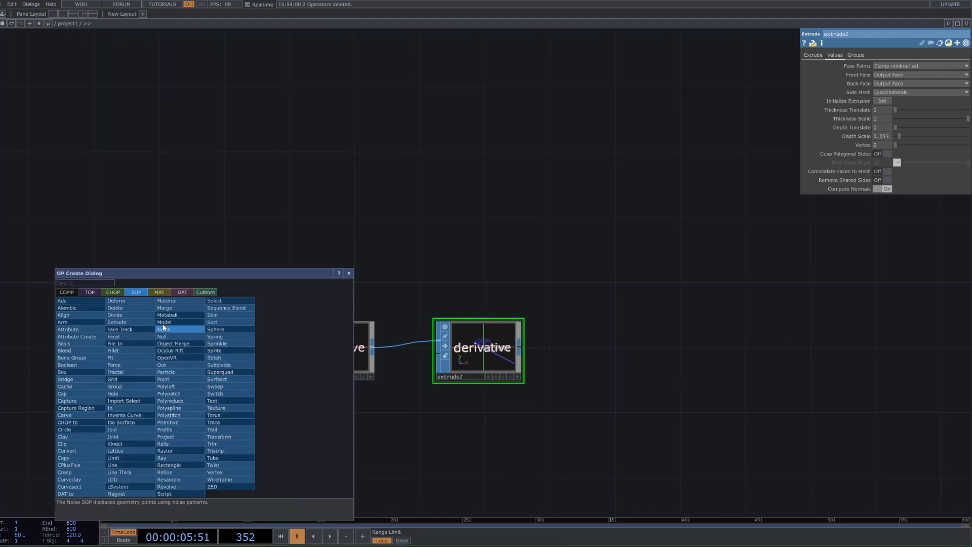
pyautogui.press('Escape')
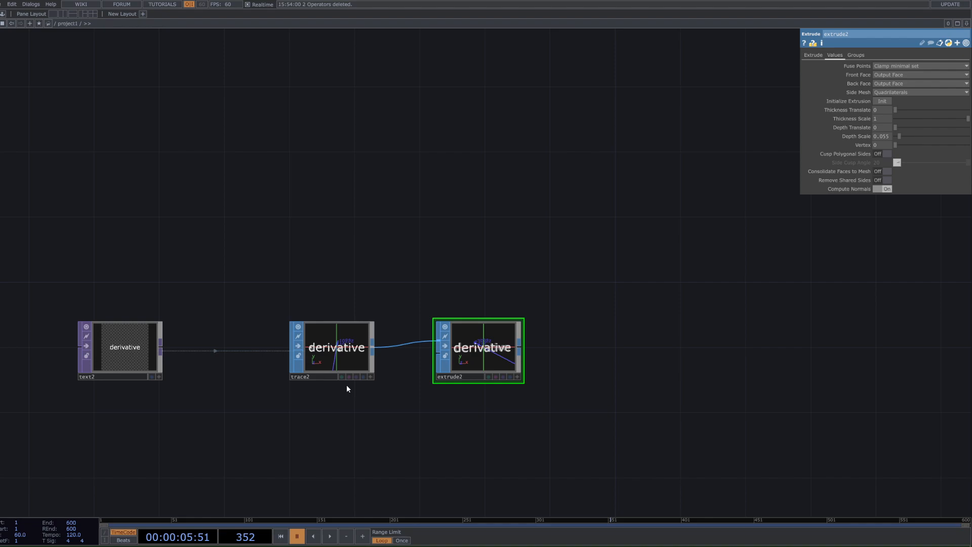
pyautogui.scroll(-3, 348, 388)
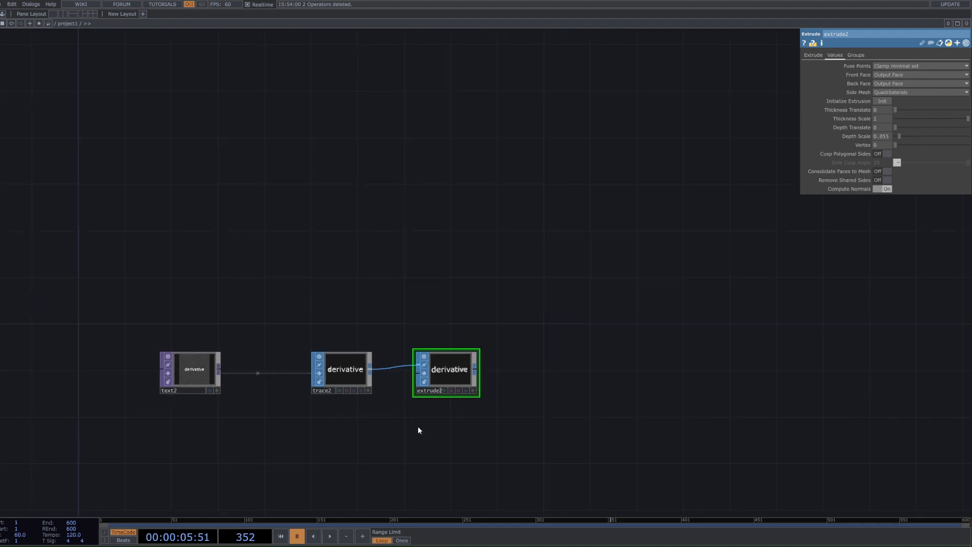
pyautogui.scroll(-3, 556, 377)
pyautogui.scroll(-3, 557, 383)
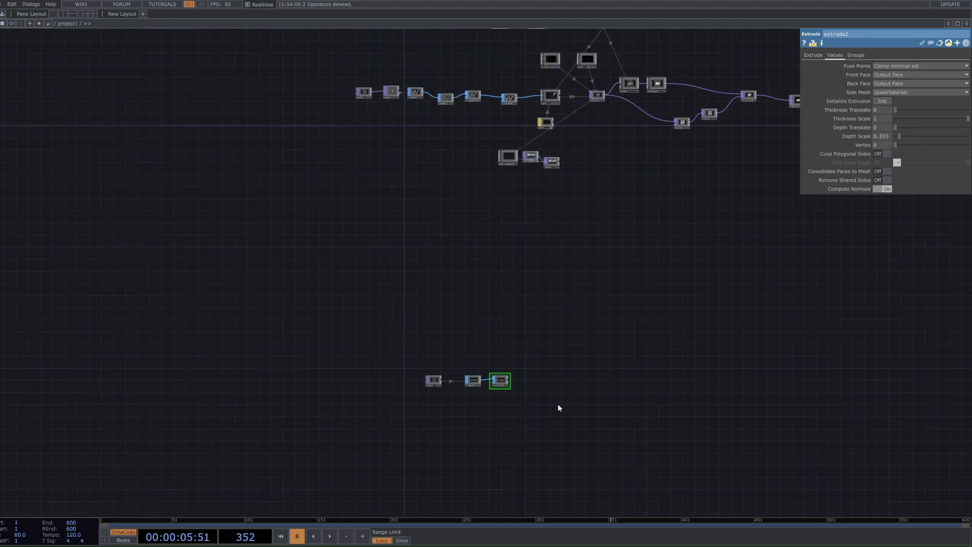
pyautogui.scroll(2, 618, 390)
pyautogui.scroll(3, 475, 382)
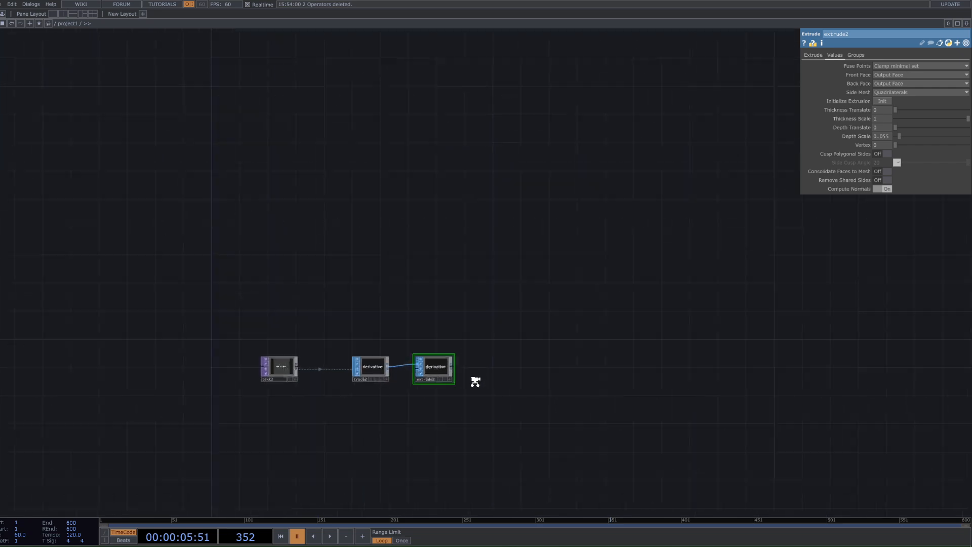
pyautogui.scroll(3, 440, 355)
pyautogui.scroll(3, 440, 355)
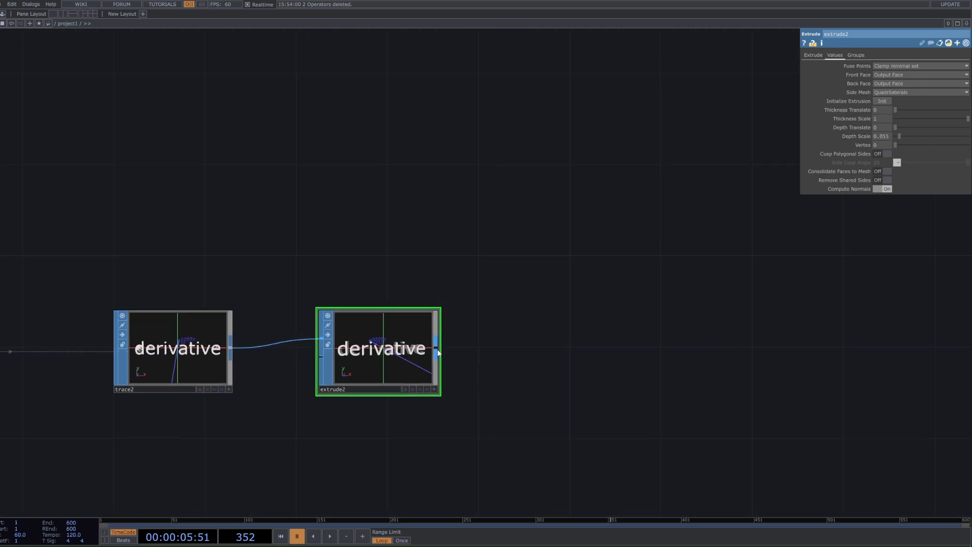
pyautogui.rightClick(438, 350)
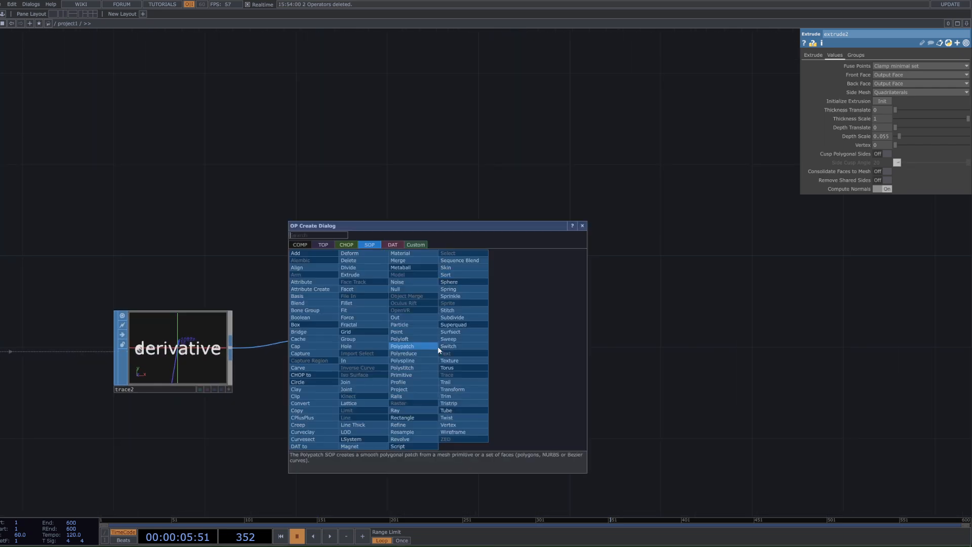
pyautogui.write('ga')
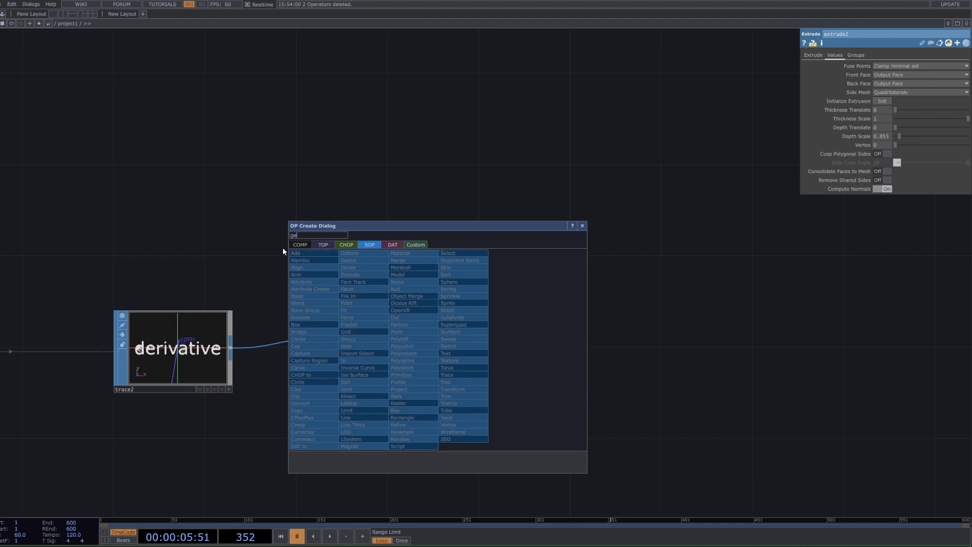
pyautogui.press('Escape')
# - Add a Geometry COMP wired to the Extrude SOP's output and place it beside the SOP
pyautogui.rightClick(442, 349)
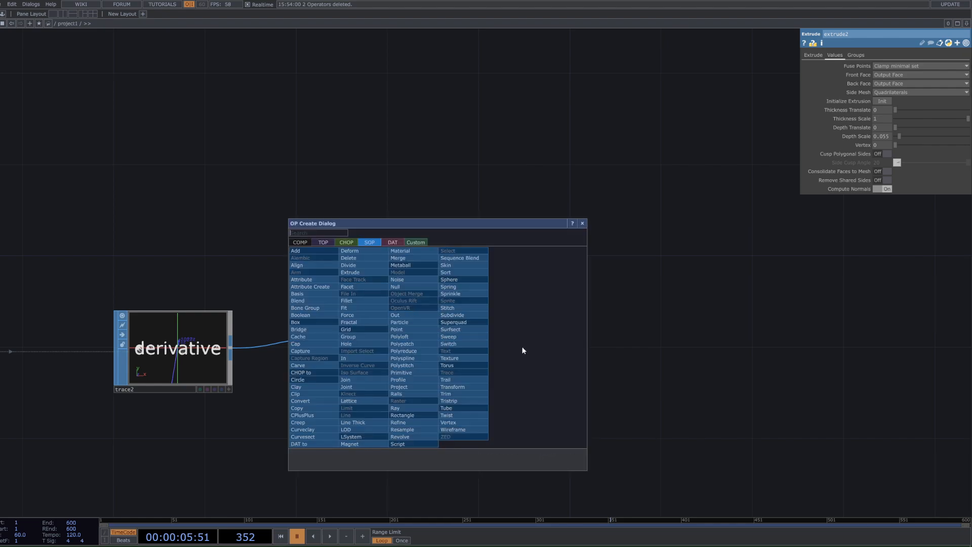
pyautogui.click(301, 243)
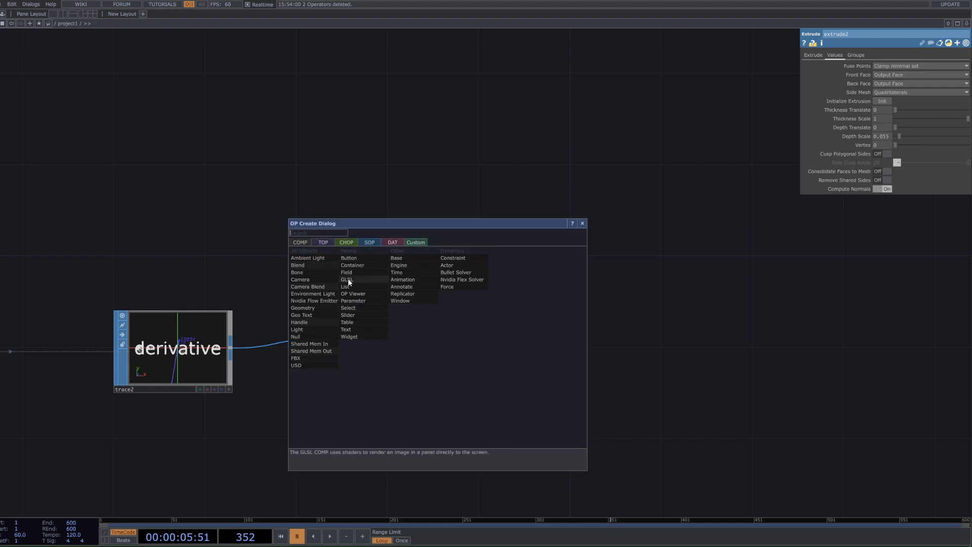
pyautogui.click(411, 318)
pyautogui.click(665, 355)
pyautogui.moveTo(632, 185); pyautogui.dragTo(469, 189)
# - Add a Camera COMP to the network above the new Geometry COMP
pyautogui.scroll(-3, 400, 296)
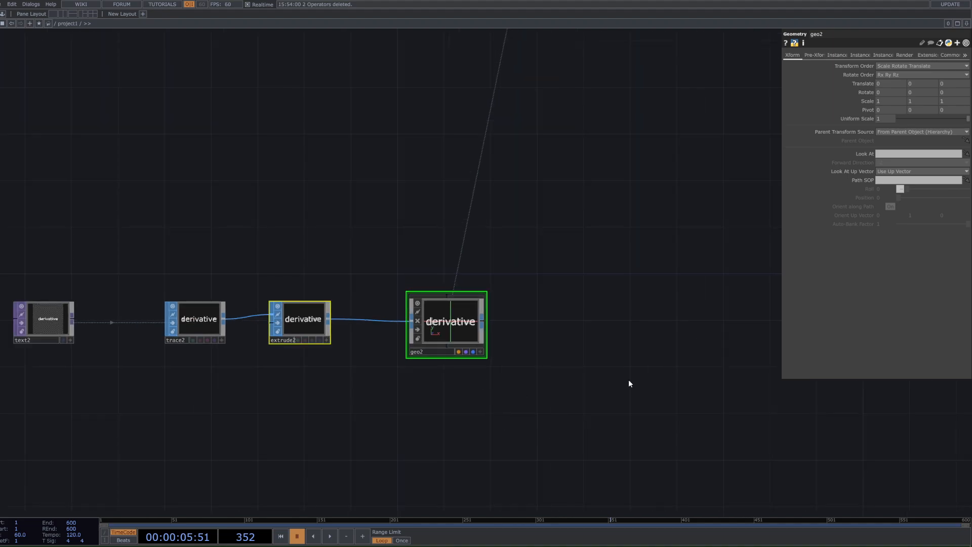
pyautogui.press('Tab')
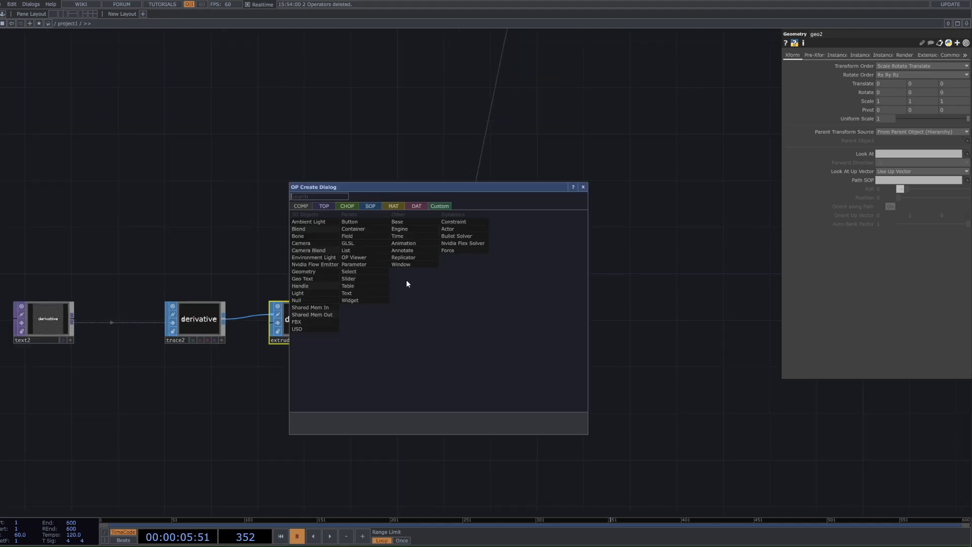
pyautogui.click(315, 242)
pyautogui.click(422, 227)
# - Add a Light COMP and place it below the Extrude SOP
pyautogui.press('Tab')
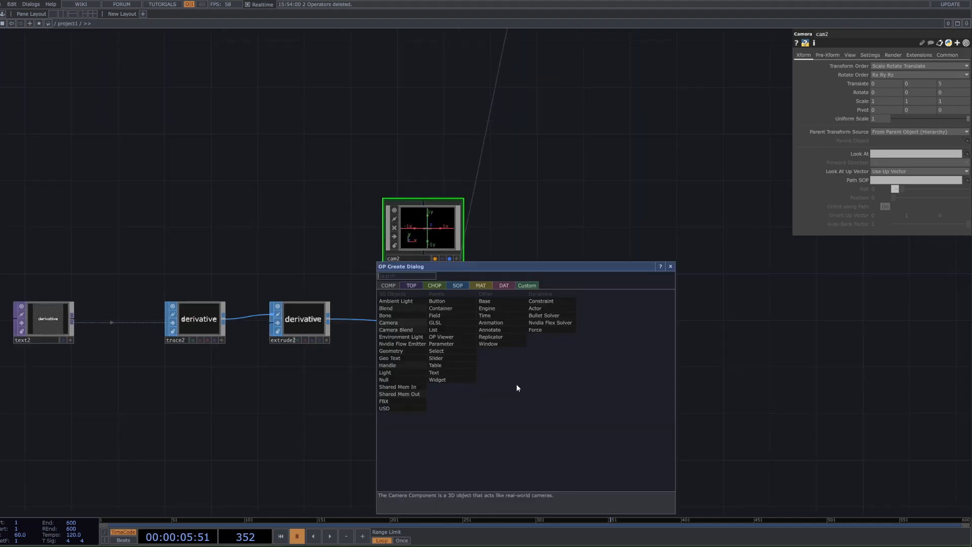
pyautogui.write('lig')
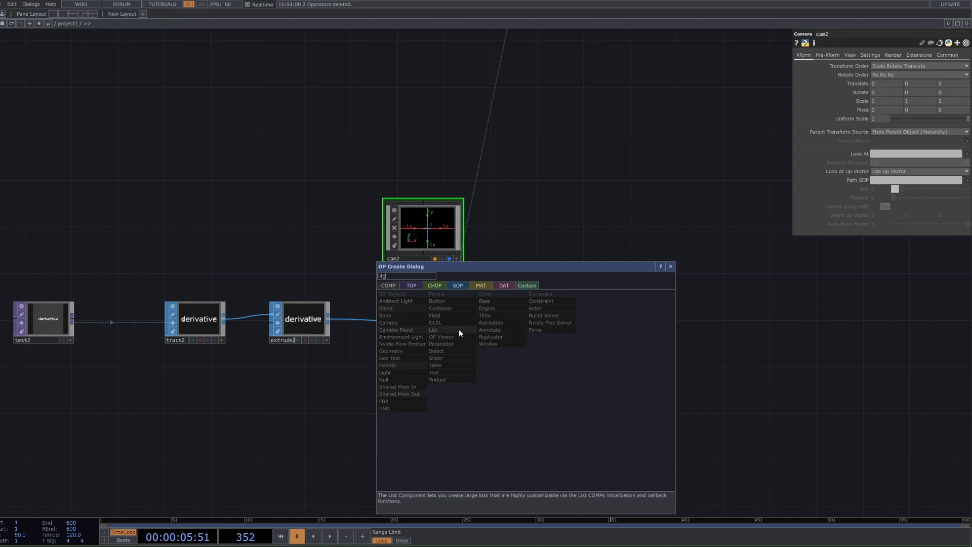
pyautogui.write('h')
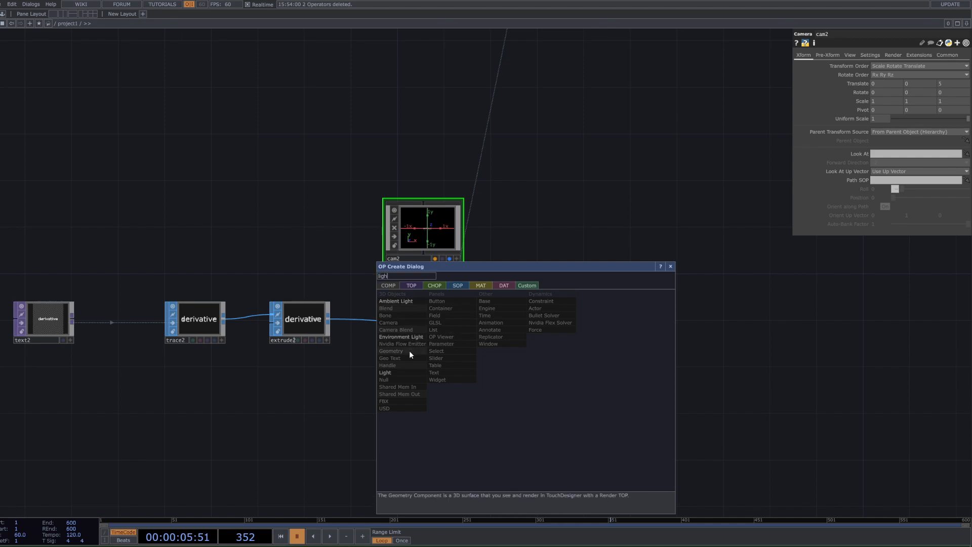
pyautogui.click(406, 371)
pyautogui.click(346, 389)
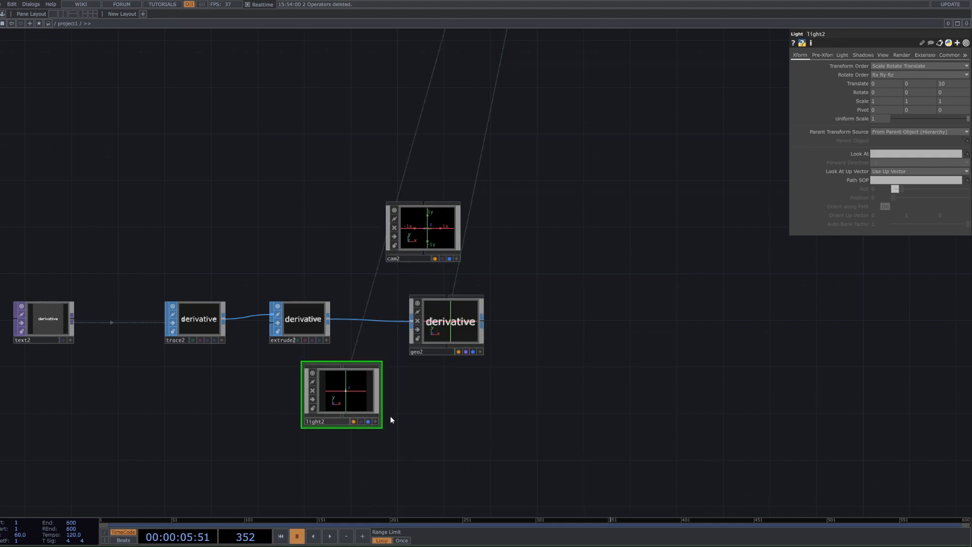
pyautogui.moveTo(348, 387); pyautogui.dragTo(330, 351, button='middle')
pyautogui.moveTo(330, 351); pyautogui.dragTo(330, 363)
# - Add an Environment Light COMP and position it below the Geometry COMP
pyautogui.press('Tab')
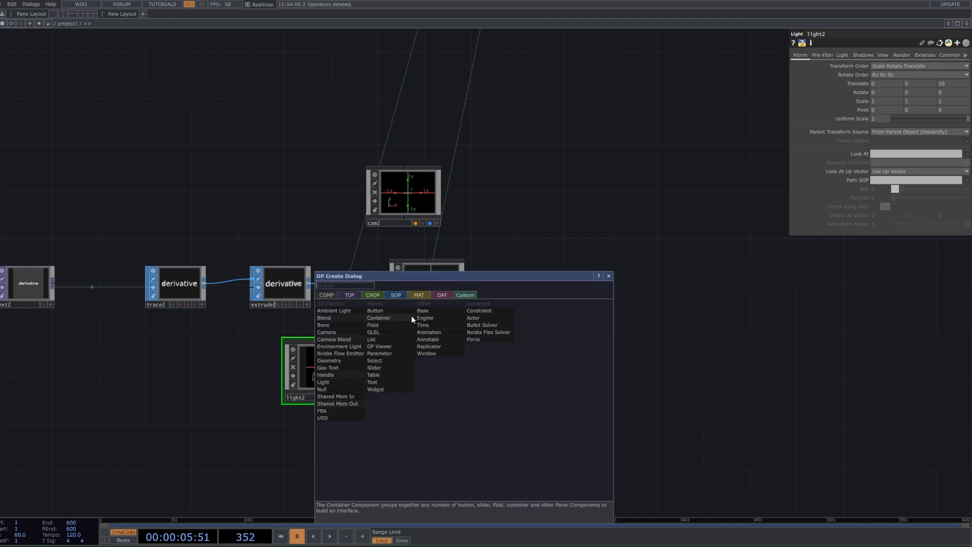
pyautogui.write('en')
pyautogui.click(348, 347)
pyautogui.click(497, 438)
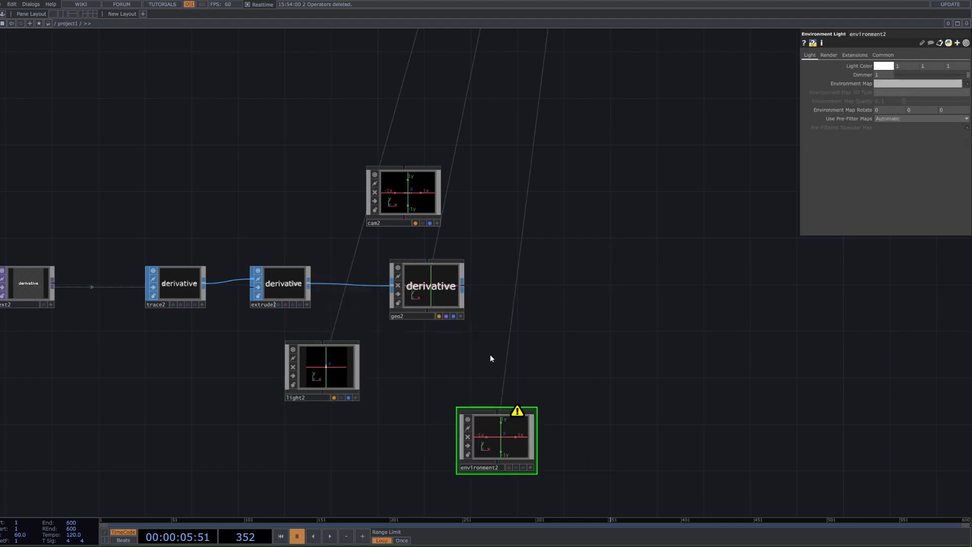
pyautogui.moveTo(494, 422); pyautogui.dragTo(438, 396)
# - Create a PBR material beside the Environment Light and keep its Roughness at 1
pyautogui.press('Tab')
pyautogui.write('mat')
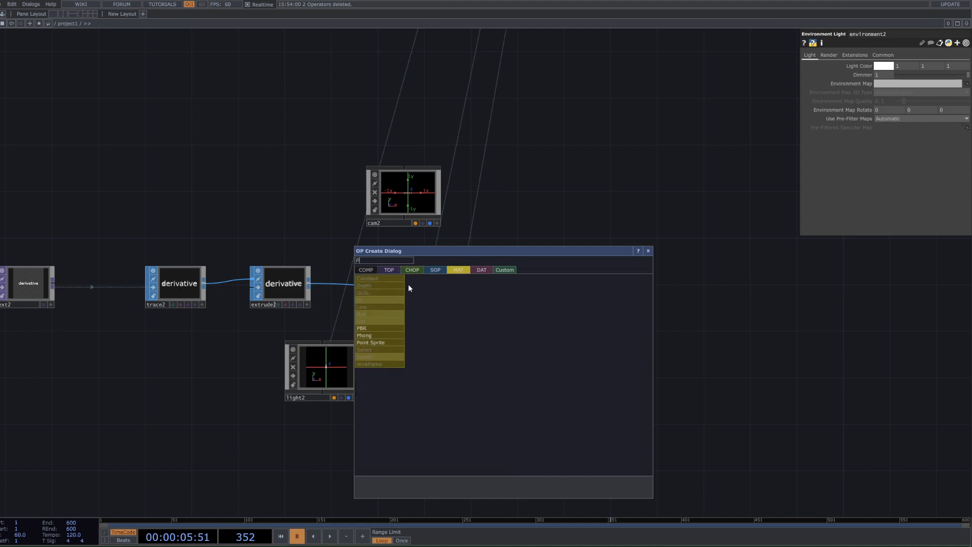
pyautogui.click(377, 330)
pyautogui.click(515, 357)
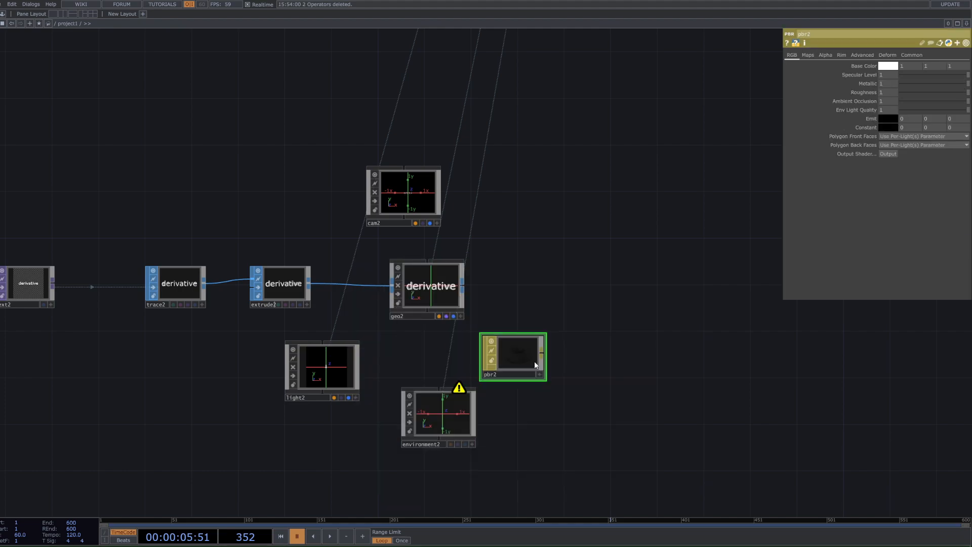
pyautogui.hotkey('shift', 'h')
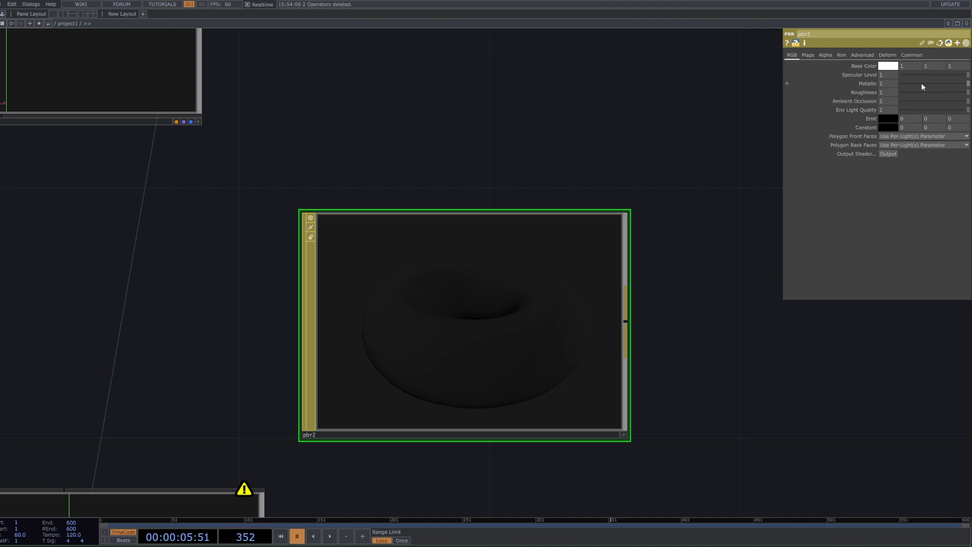
pyautogui.moveTo(917, 93); pyautogui.dragTo(968, 92)
# - Assign the PBR material pbr2 to the geo2 component
pyautogui.moveTo(656, 288); pyautogui.dragTo(549, 365, button='middle')
pyautogui.moveTo(549, 364); pyautogui.dragTo(421, 309)
pyautogui.click(512, 287)
# - Add a Render TOP to the network beside the geo2 component
pyautogui.press('Tab')
pyautogui.write('RE')
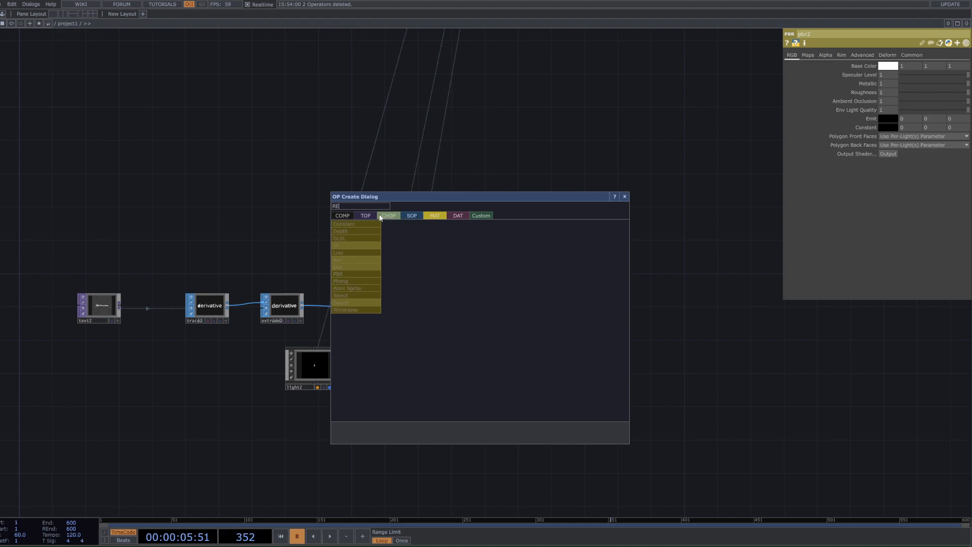
pyautogui.click(369, 215)
pyautogui.click(521, 296)
pyautogui.click(523, 307)
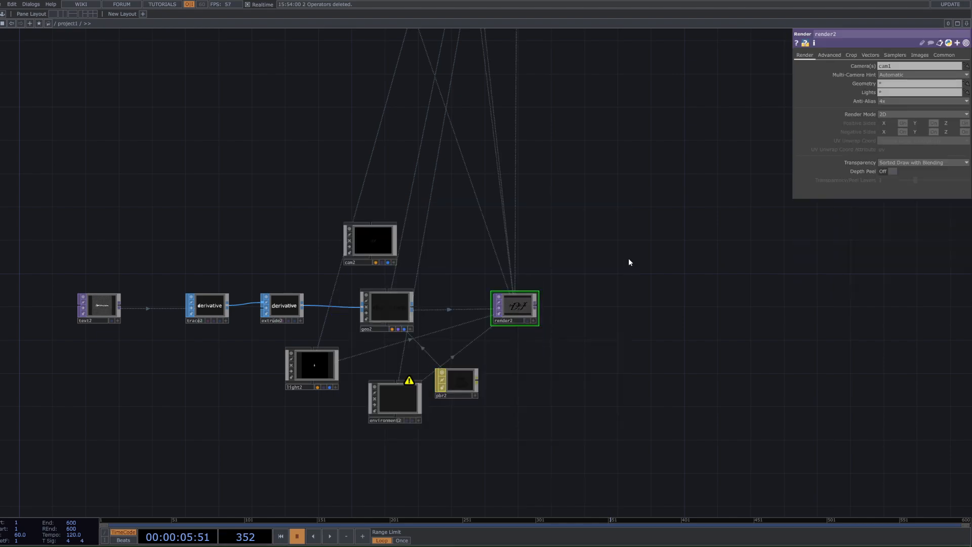
# - Set the Render TOP's Geometry to geo2 and its Camera to cam2
pyautogui.scroll(4, 508, 288)
pyautogui.scroll(-8, 466, 332)
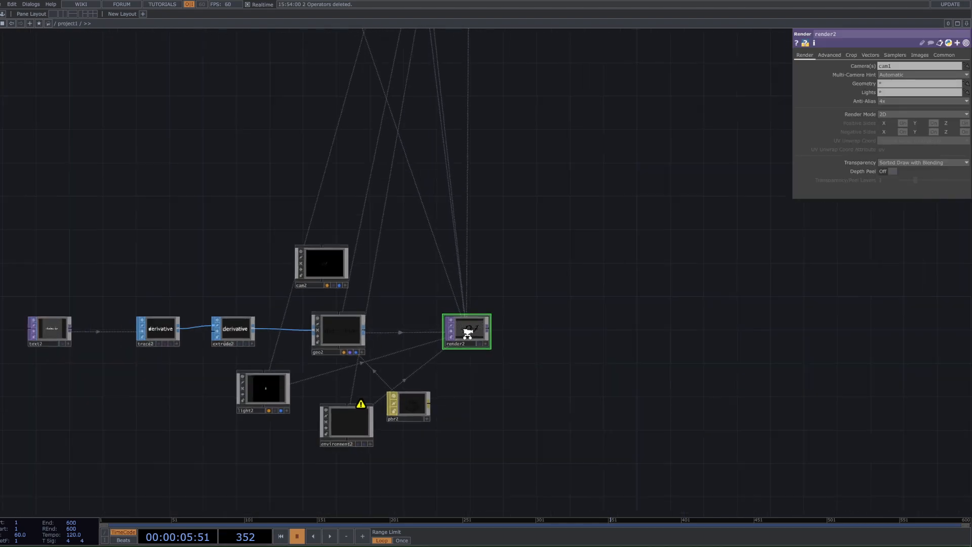
pyautogui.scroll(-2, 465, 79)
pyautogui.scroll(8, 326, 202)
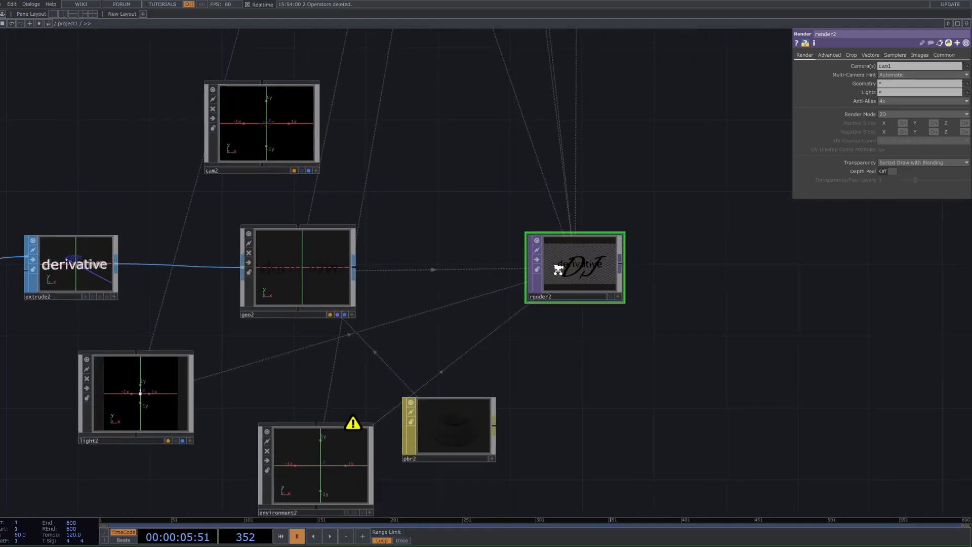
pyautogui.scroll(-2, 646, 315)
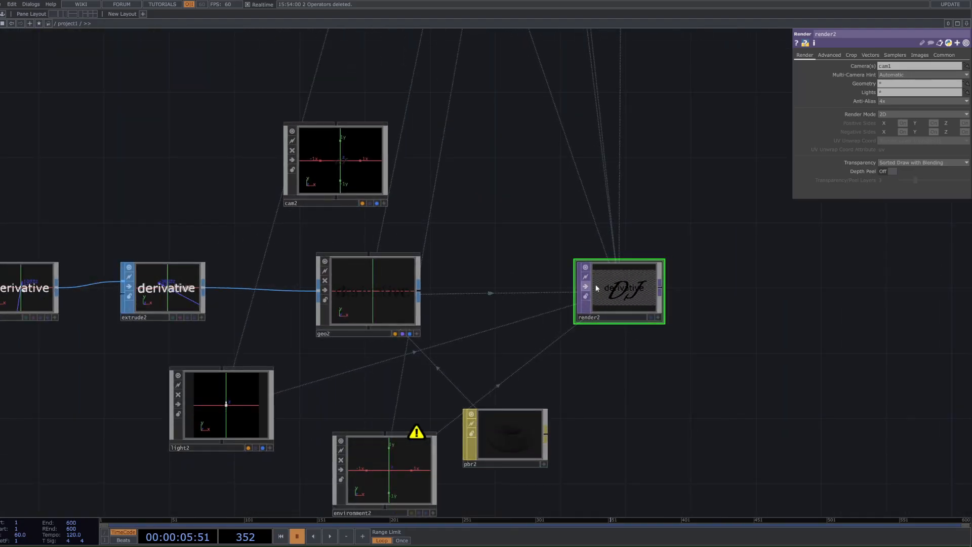
pyautogui.moveTo(405, 285); pyautogui.dragTo(647, 268)
pyautogui.moveTo(336, 155); pyautogui.dragTo(652, 295)
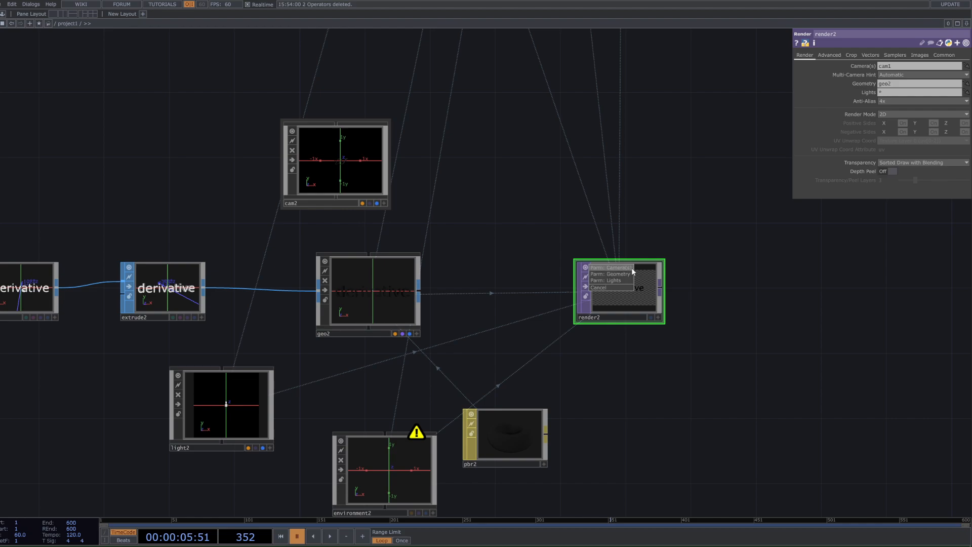
# - Link the new lights to the Render TOP, leaving its Lights parameter set to environment2
pyautogui.moveTo(235, 408); pyautogui.dragTo(635, 301)
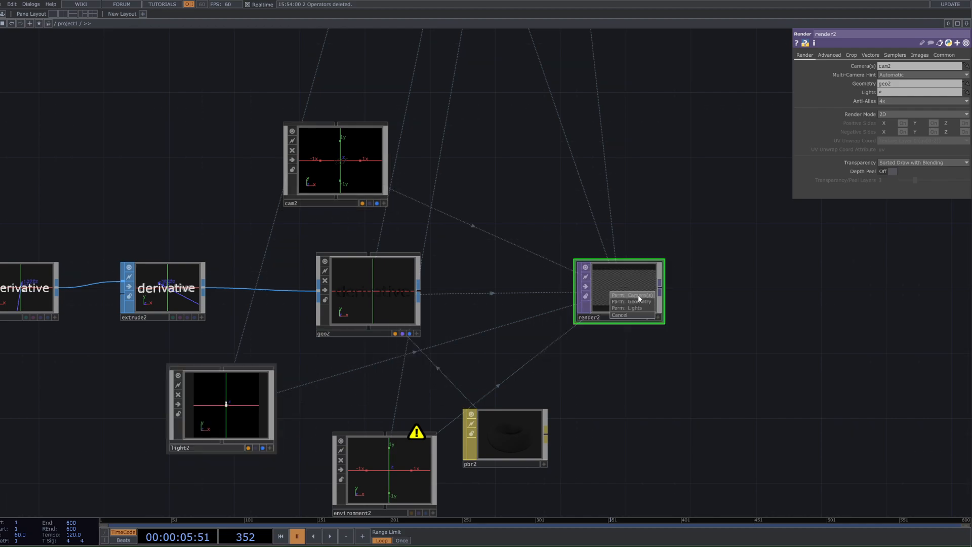
pyautogui.click(638, 306)
pyautogui.moveTo(385, 471); pyautogui.dragTo(634, 287)
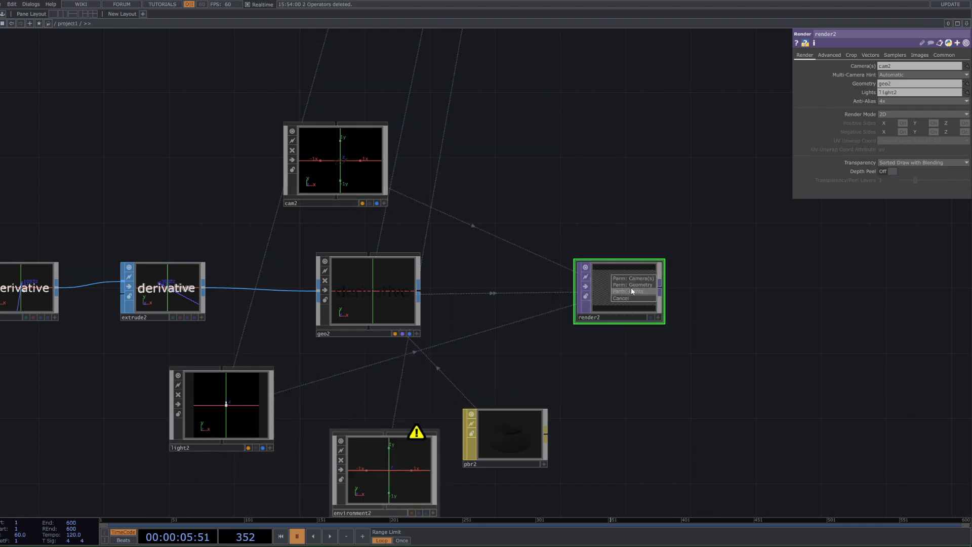
pyautogui.click(632, 292)
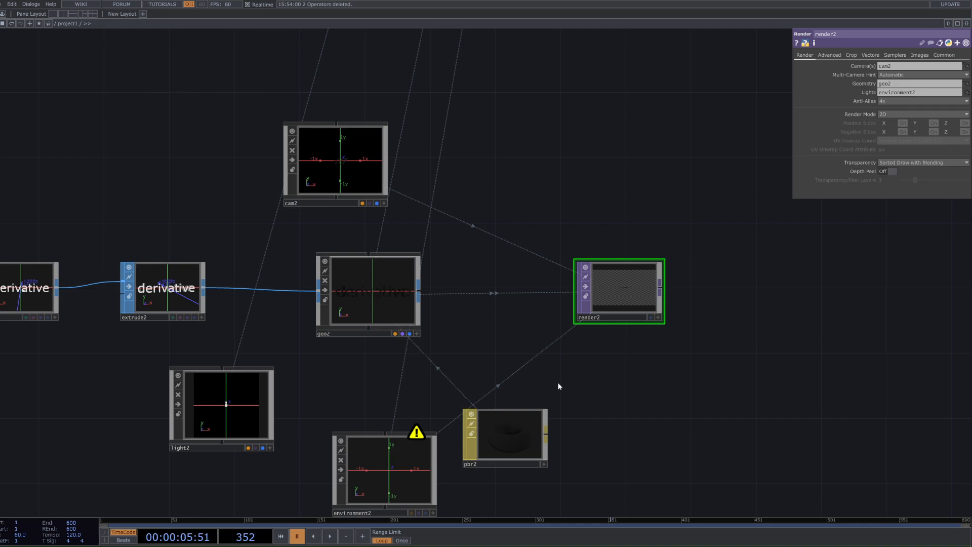
pyautogui.moveTo(228, 405)
pyautogui.mouseDown()
pyautogui.moveTo(397, 278)
pyautogui.moveTo(411, 287)
pyautogui.mouseUp()
pyautogui.click(520, 352)
# - Set the Render TOP's resolution to 1280 by 1280
pyautogui.scroll(8, 646, 287)
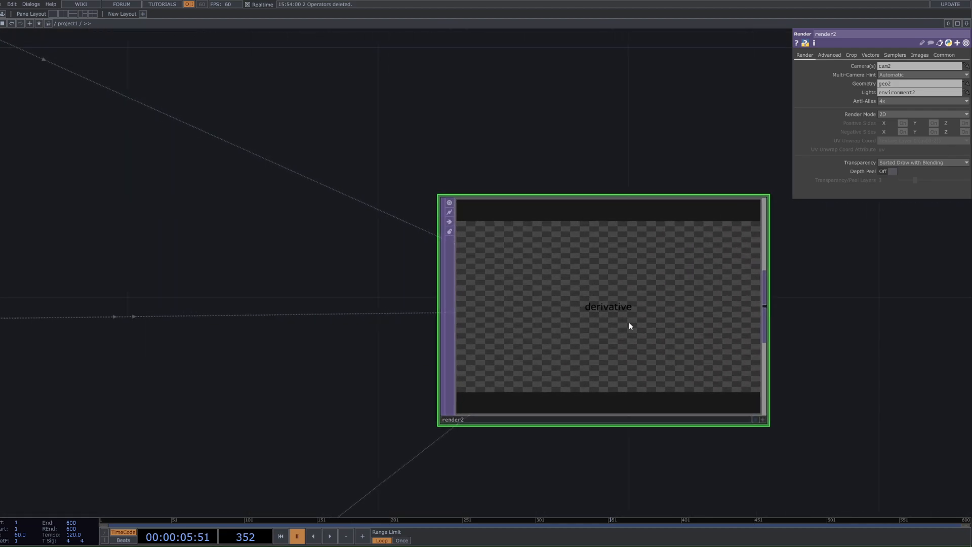
pyautogui.scroll(-6, 628, 324)
pyautogui.scroll(4, 606, 351)
pyautogui.scroll(5, 575, 362)
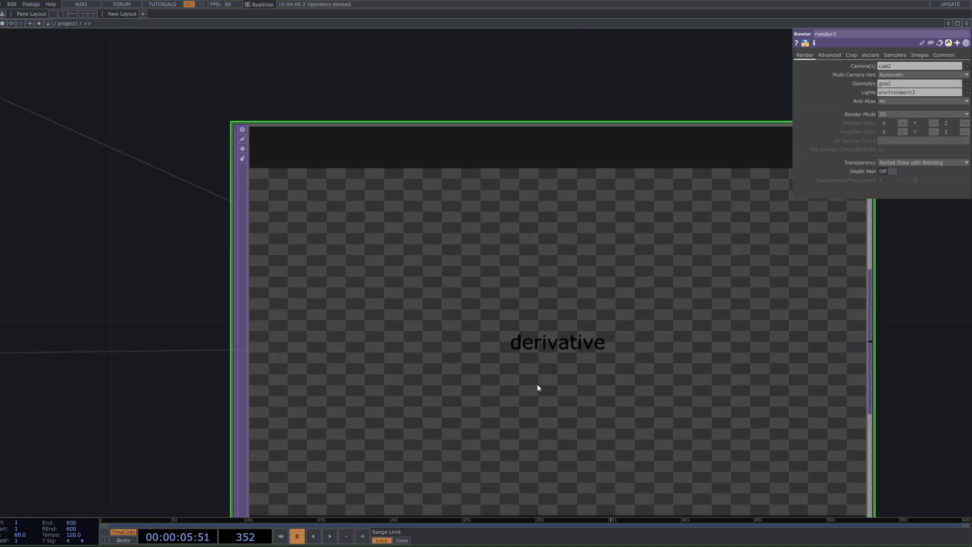
pyautogui.scroll(-4, 538, 389)
pyautogui.moveTo(772, 304); pyautogui.dragTo(727, 234)
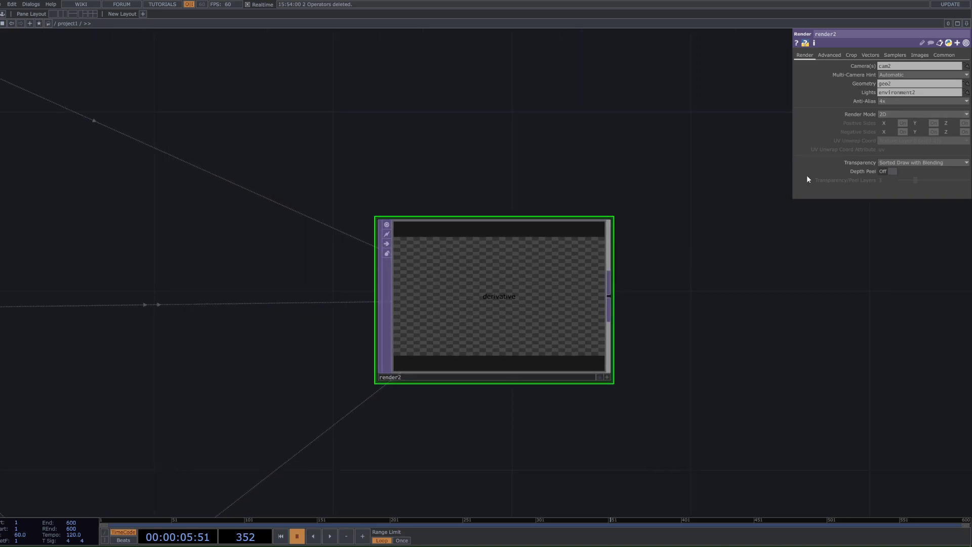
pyautogui.click(943, 56)
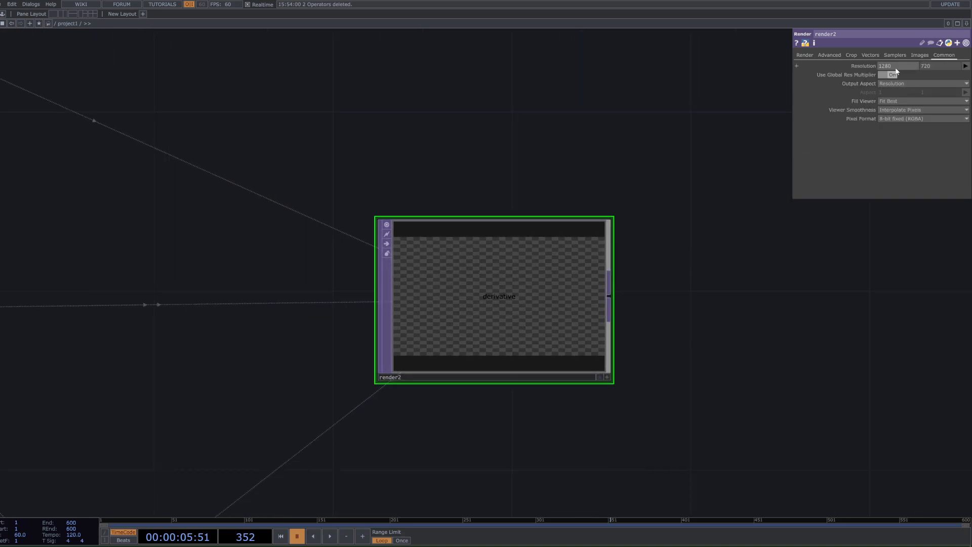
pyautogui.write('1280')
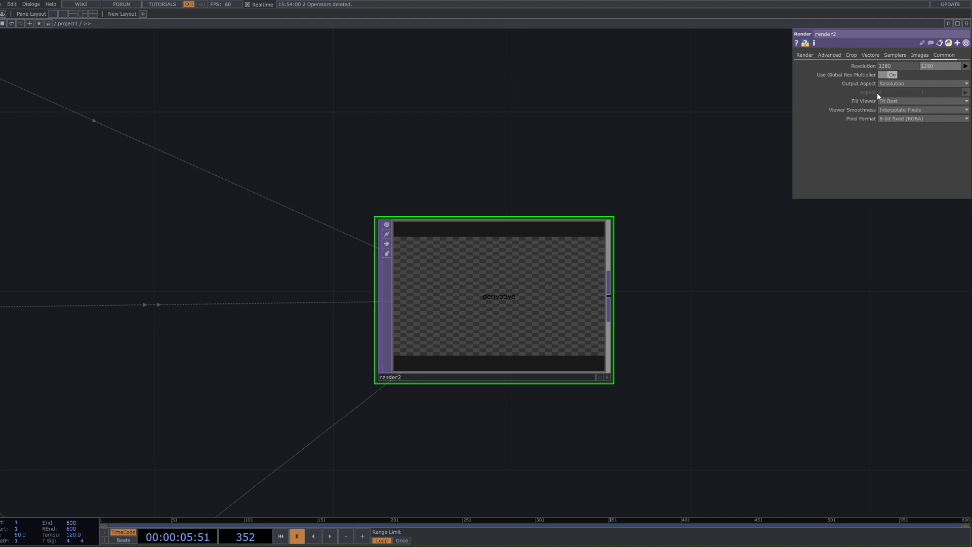
pyautogui.press('Return')
# - Move the cam2 camera closer to the text by setting its Translate Z to 0.8
pyautogui.scroll(-5, 622, 343)
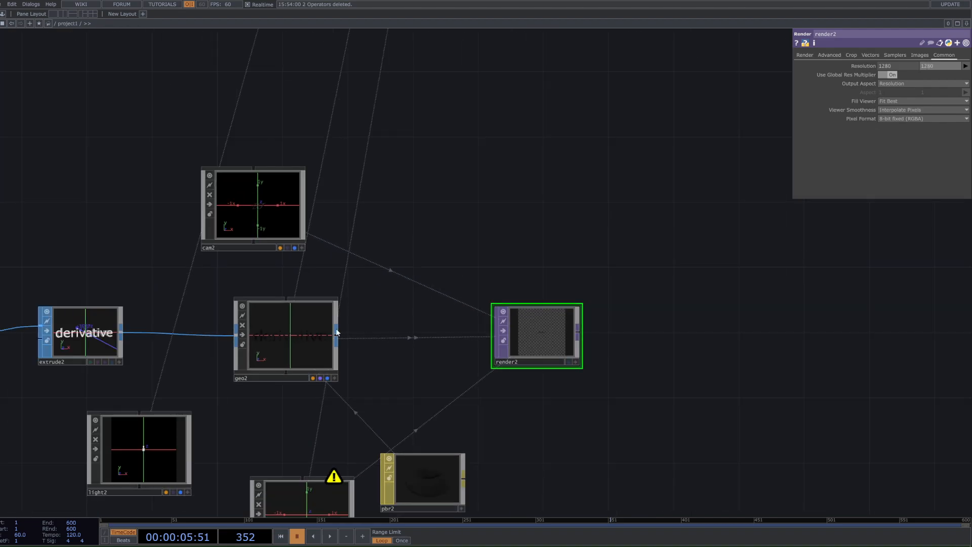
pyautogui.click(218, 185)
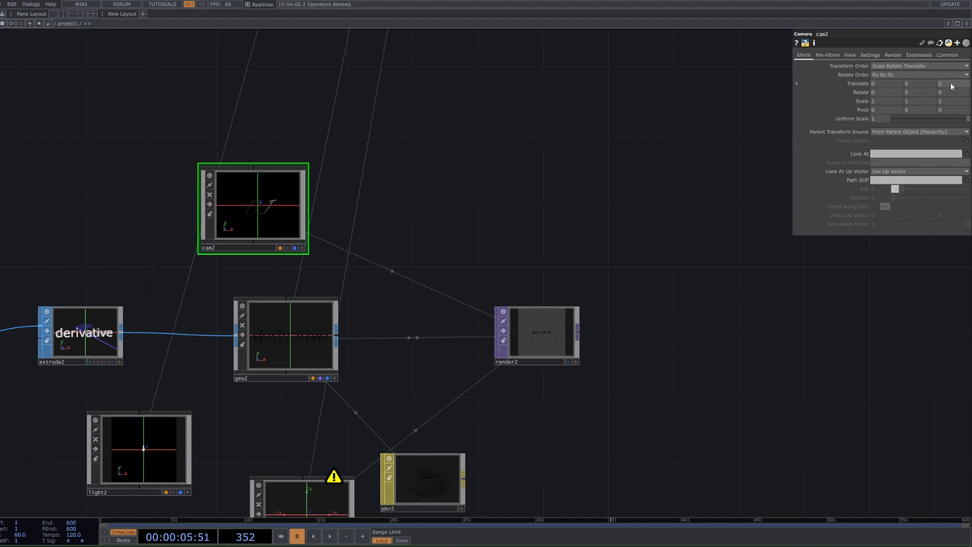
pyautogui.moveTo(950, 84); pyautogui.dragTo(931, 75, button='middle')
pyautogui.moveTo(950, 72); pyautogui.dragTo(930, 72, button='middle')
pyautogui.scroll(-3, 673, 311)
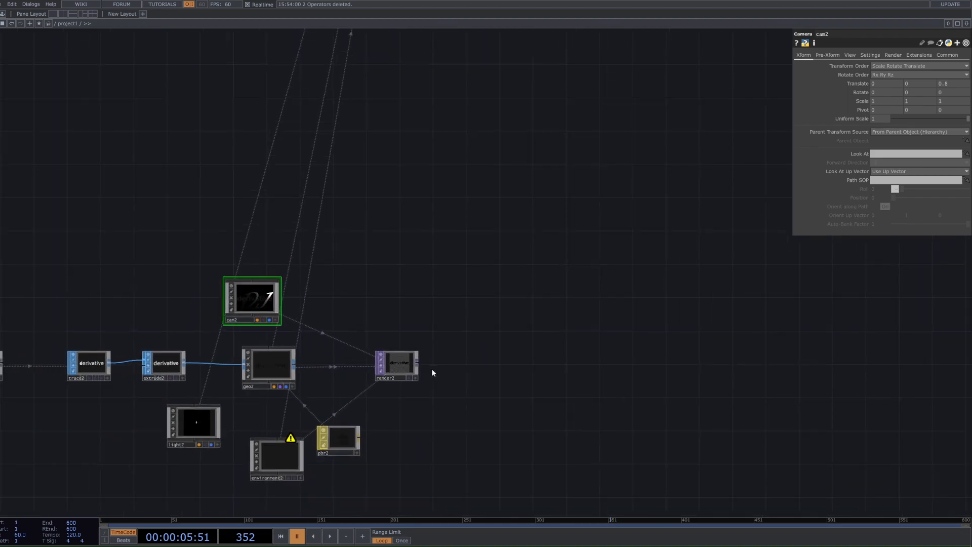
# - Add a Null TOP to the output of render2 and display it as the network background
pyautogui.press('Tab')
pyautogui.write('NU')
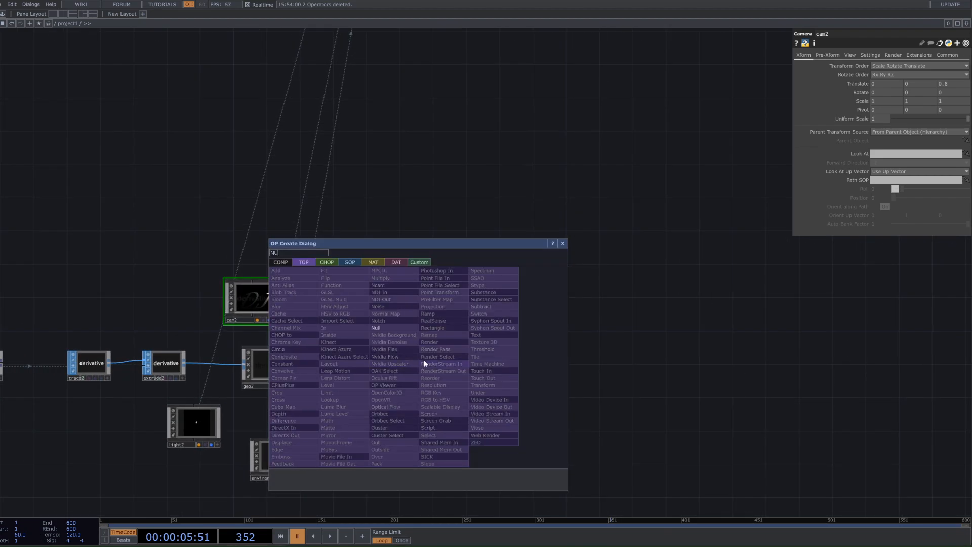
pyautogui.click(391, 329)
pyautogui.click(800, 369)
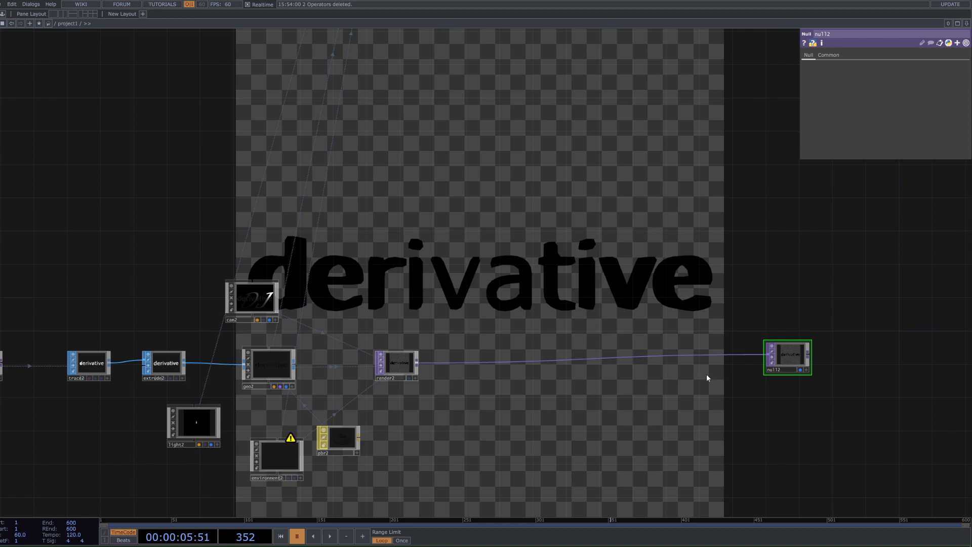
# - Insert an RGB Key TOP into the connection between render2 and null2
pyautogui.rightClick(714, 354)
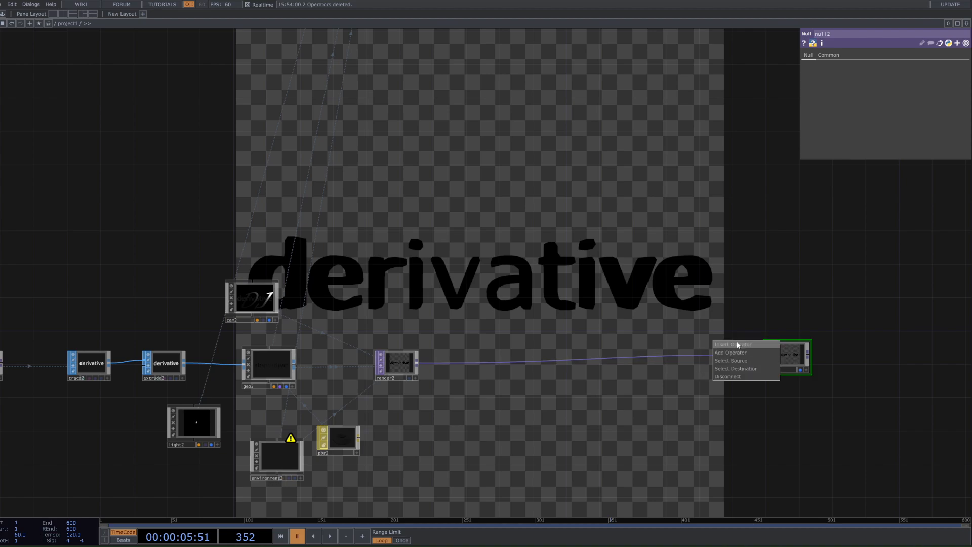
pyautogui.click(738, 345)
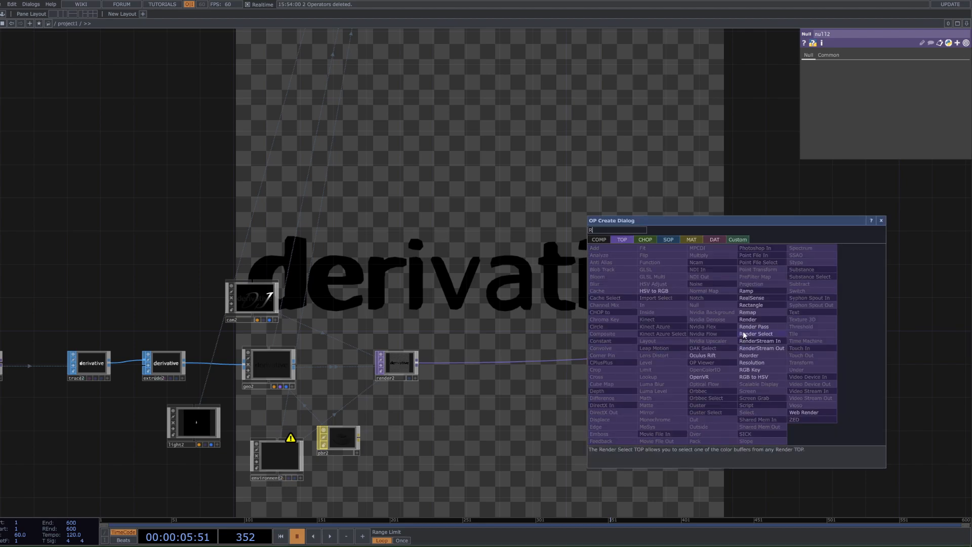
pyautogui.click(748, 370)
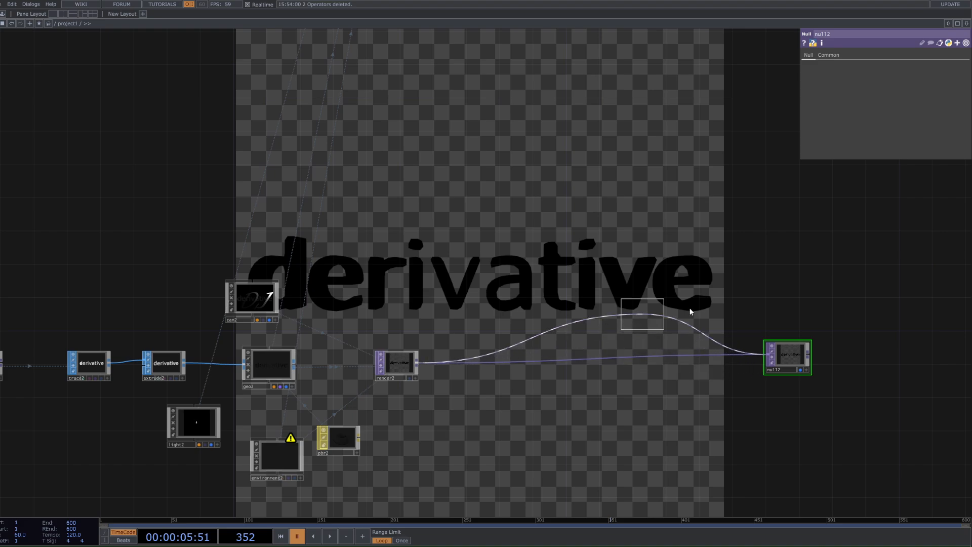
pyautogui.click(730, 355)
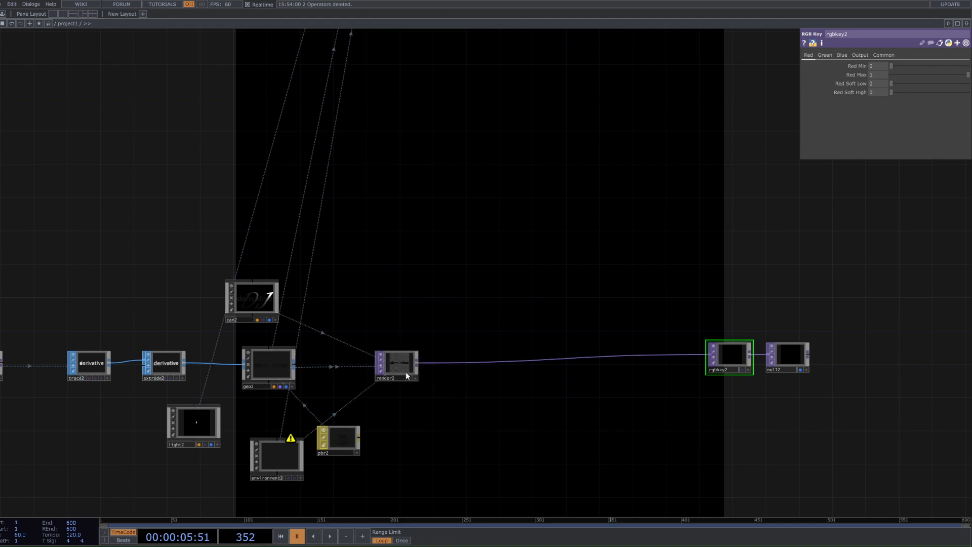
# - Make the pbr2 material glossier by setting its Roughness to about 0.089 and Metallic to about 0.94
pyautogui.scroll(5, 269, 370)
pyautogui.scroll(-8, 785, 382)
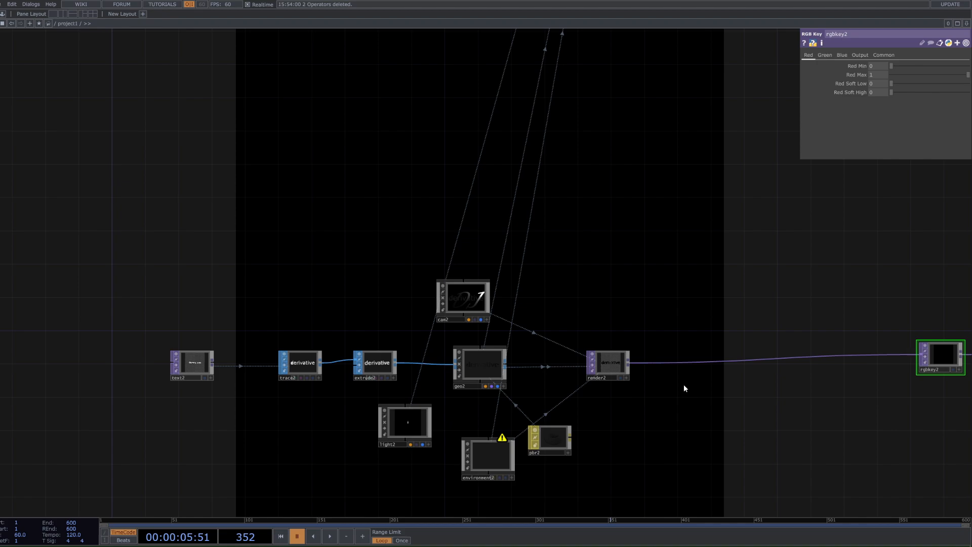
pyautogui.click(563, 439)
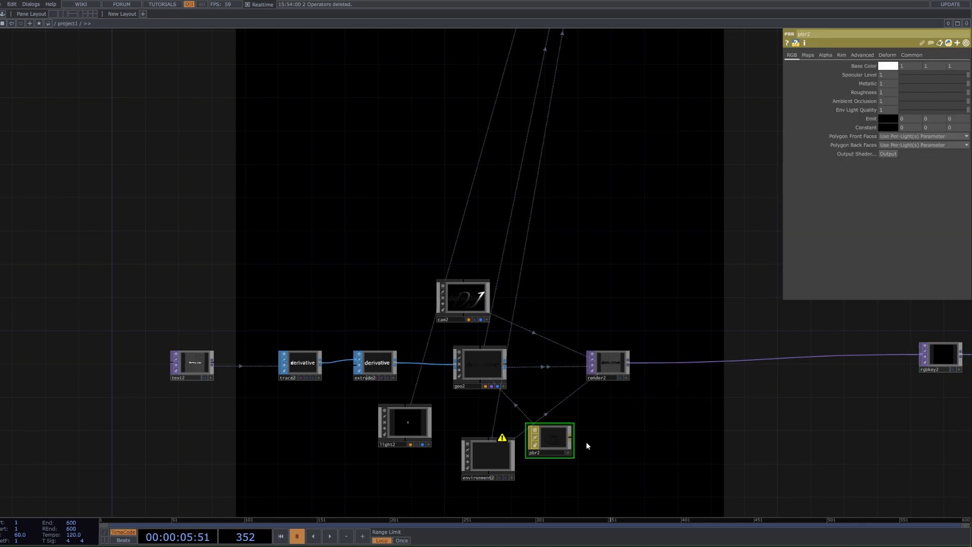
pyautogui.scroll(5, 557, 420)
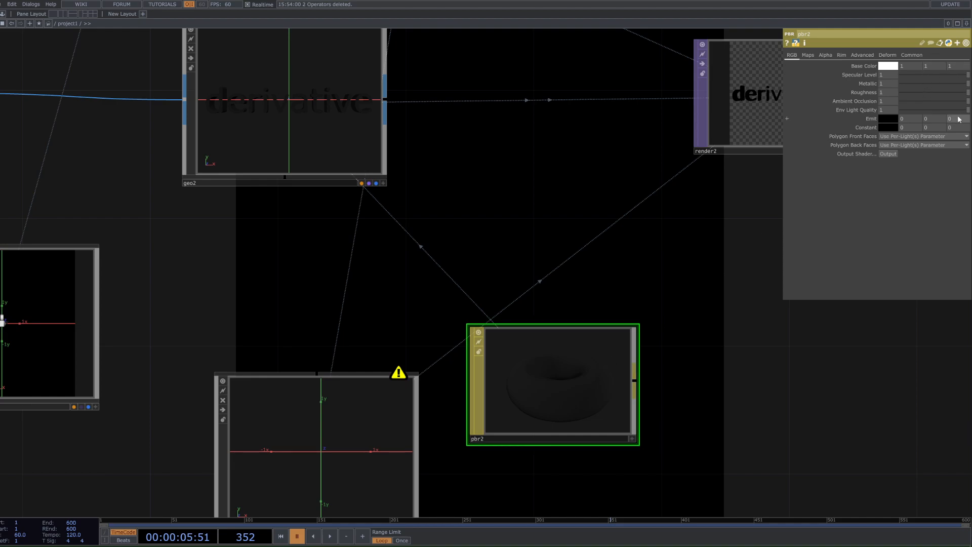
pyautogui.moveTo(968, 92); pyautogui.dragTo(908, 93)
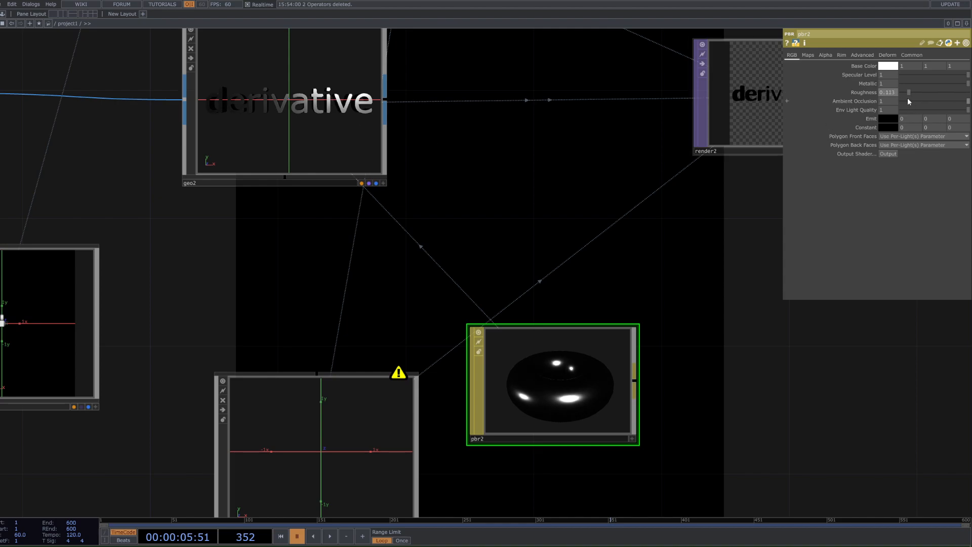
pyautogui.moveTo(908, 94); pyautogui.dragTo(906, 93)
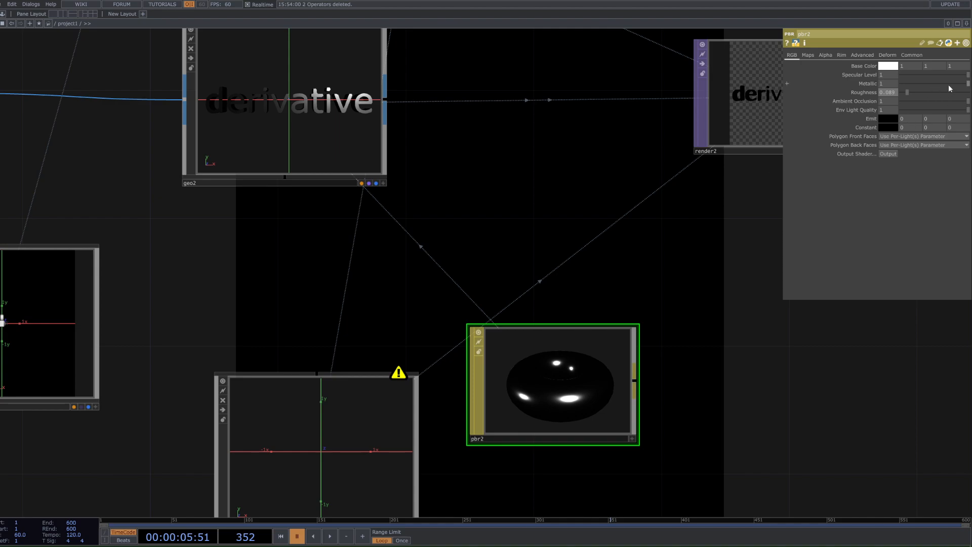
pyautogui.moveTo(967, 84); pyautogui.dragTo(966, 85)
# - Add a Movie File In TOP below environment2 and load CloudyOcean_2Kx1K_8bit.tif from the sample Map folder
pyautogui.scroll(-5, 590, 229)
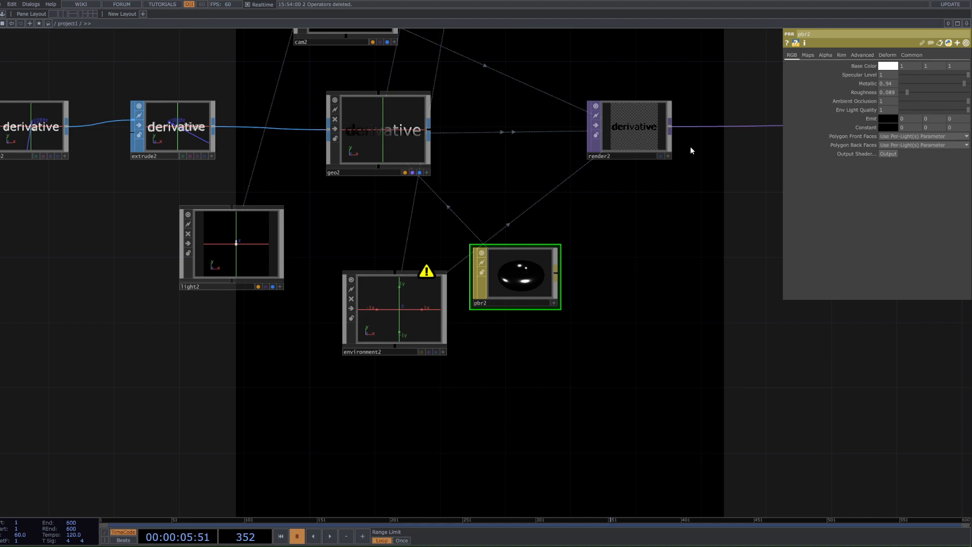
pyautogui.click(390, 290)
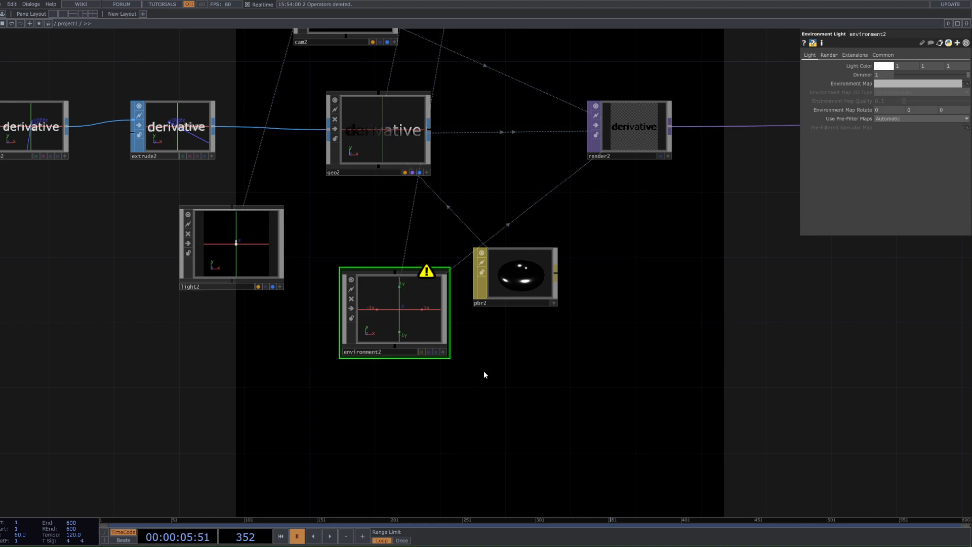
pyautogui.scroll(-2, 534, 365)
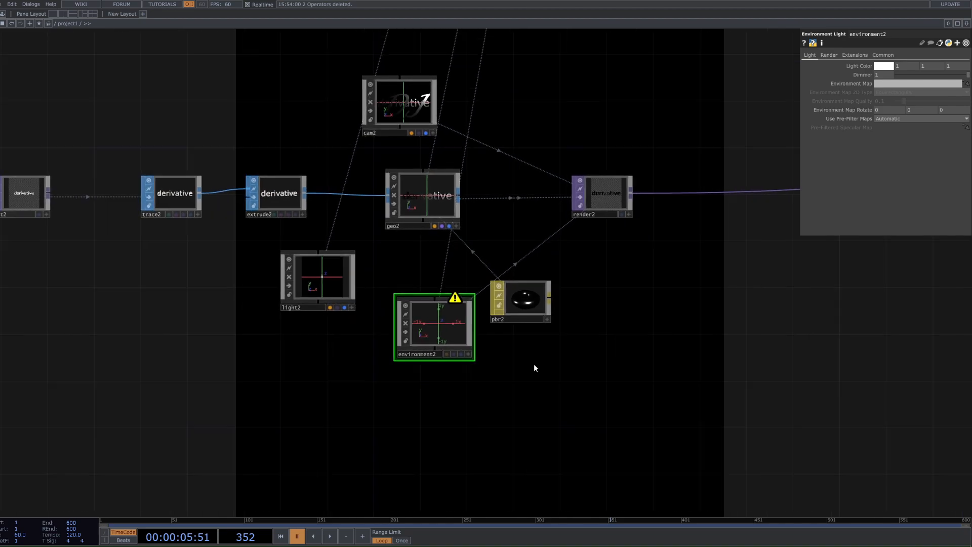
pyautogui.press('Tab')
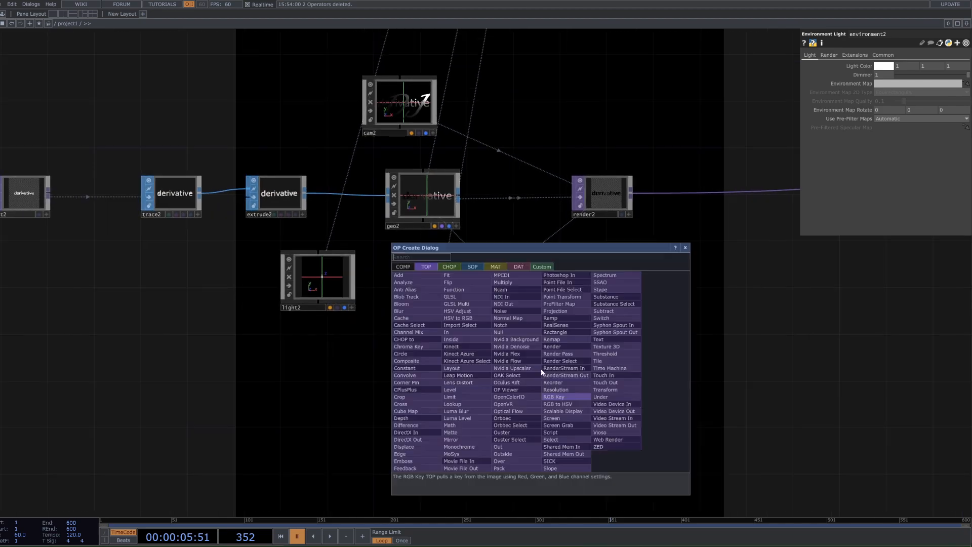
pyautogui.write('M')
pyautogui.click(472, 461)
pyautogui.click(473, 440)
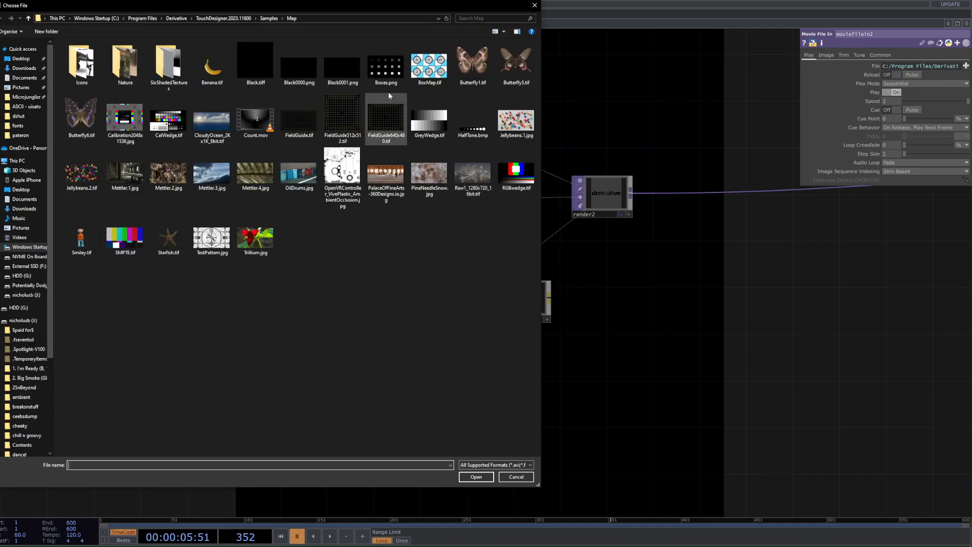
pyautogui.moveTo(357, 7); pyautogui.dragTo(660, 30)
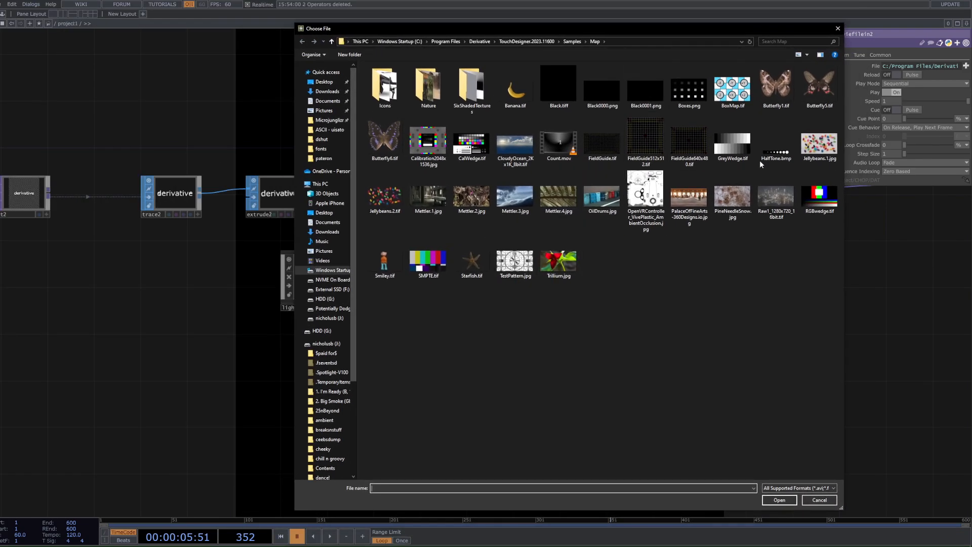
pyautogui.click(516, 88)
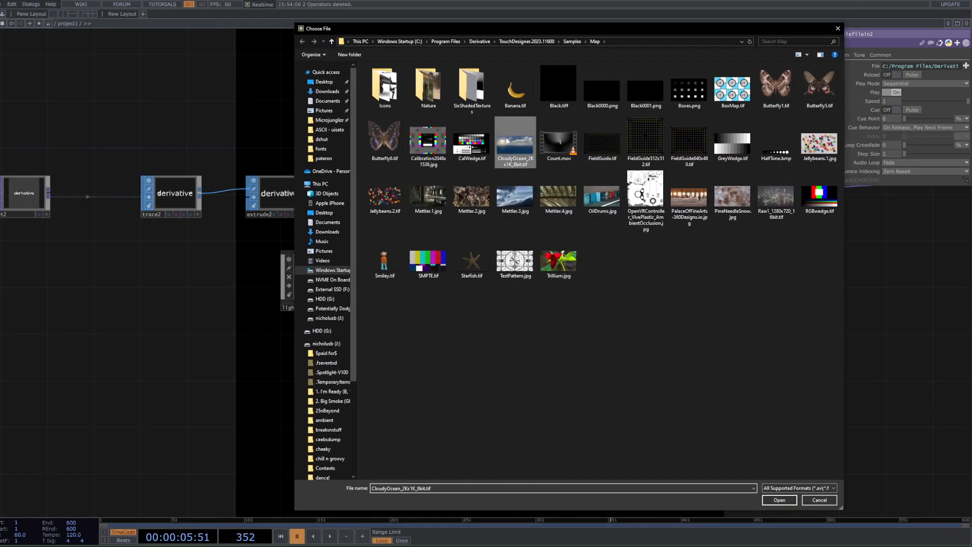
pyautogui.click(779, 499)
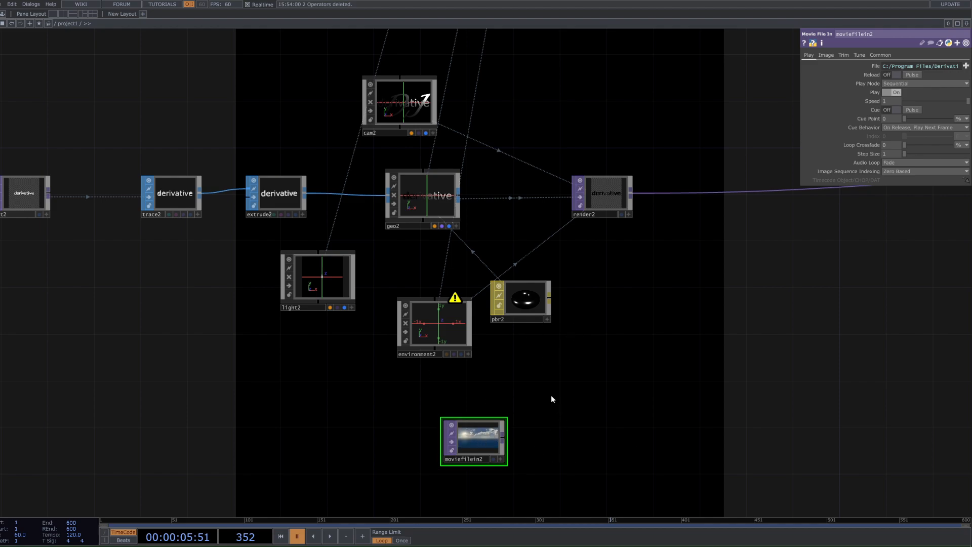
# - Assign the cloudy ocean Movie File In TOP as the Environment Map of environment2
pyautogui.moveTo(519, 442); pyautogui.dragTo(514, 408)
pyautogui.scroll(5, 487, 406)
pyautogui.moveTo(692, 419); pyautogui.dragTo(607, 409, button='middle')
pyautogui.moveTo(597, 414); pyautogui.dragTo(565, 328)
pyautogui.click(575, 316)
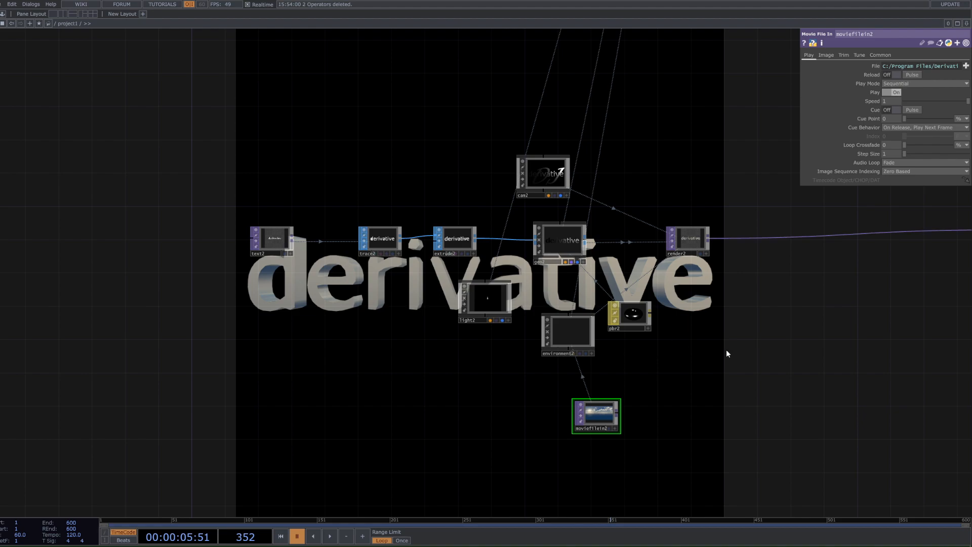
# - Append a Monochrome TOP to the output of moviefilein2
pyautogui.moveTo(632, 350); pyautogui.dragTo(415, 346)
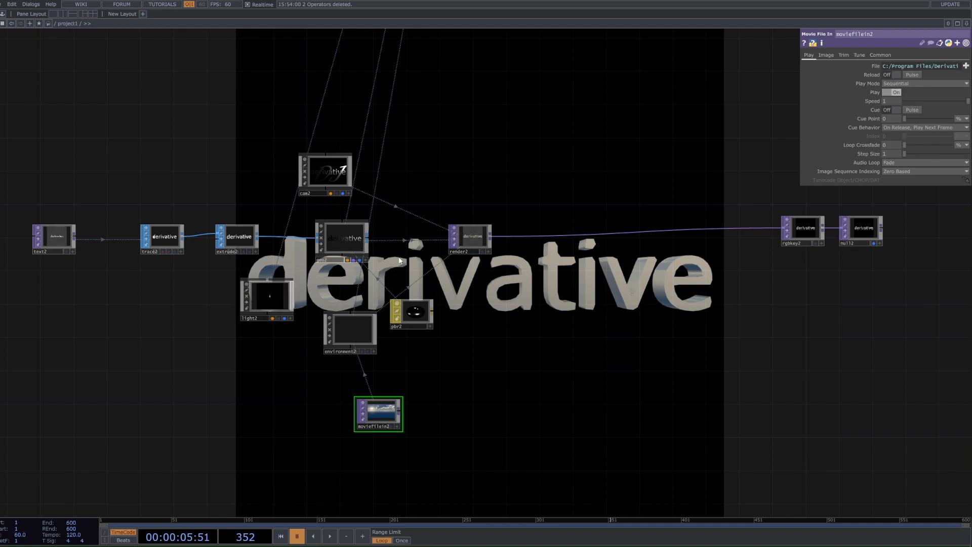
pyautogui.scroll(5, 334, 239)
pyautogui.scroll(-8, 450, 226)
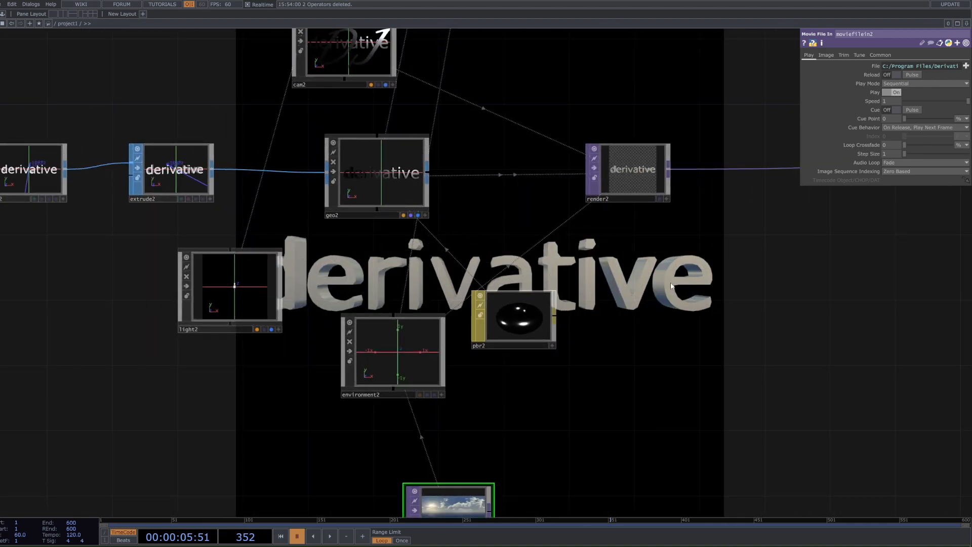
pyautogui.moveTo(807, 324); pyautogui.dragTo(669, 288)
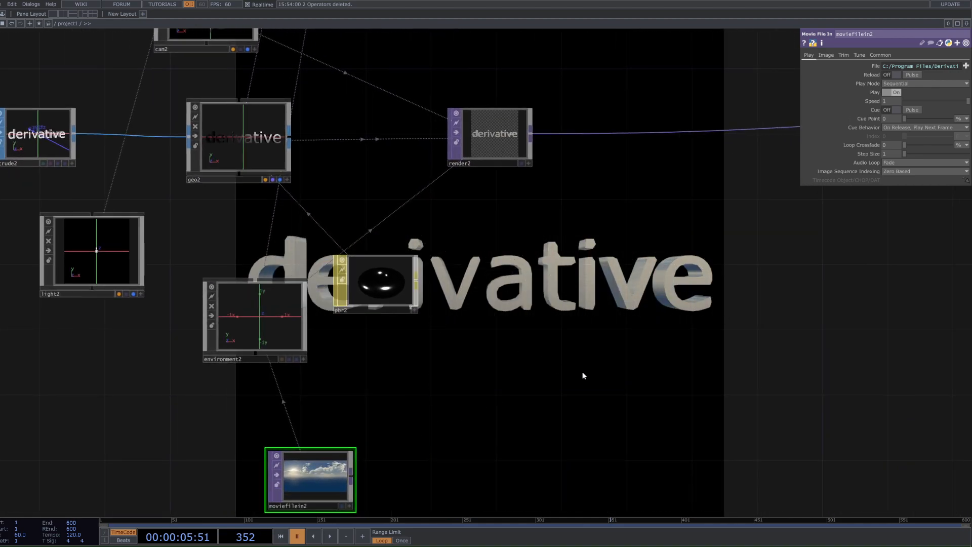
pyautogui.moveTo(583, 373); pyautogui.dragTo(496, 314)
pyautogui.scroll(-4, 281, 413)
pyautogui.scroll(6, 276, 411)
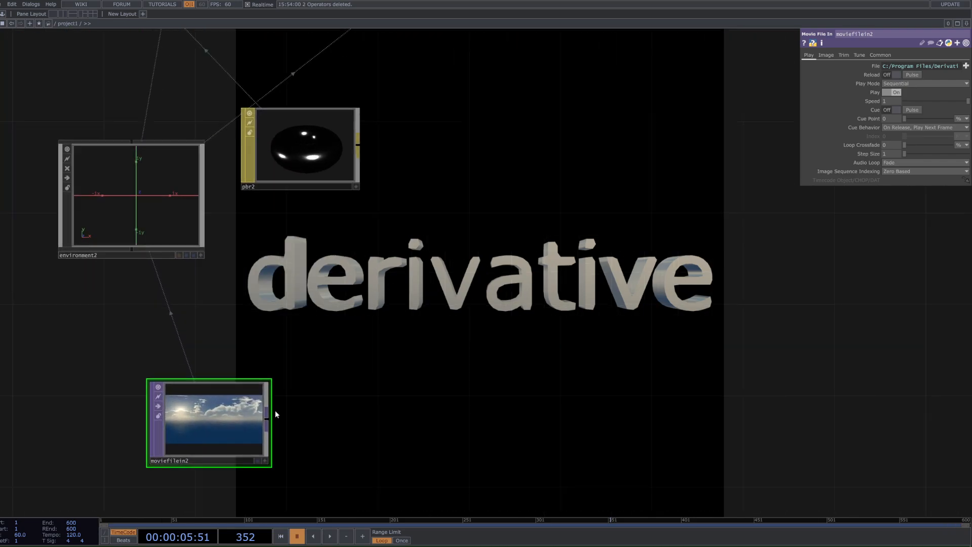
pyautogui.rightClick(269, 419)
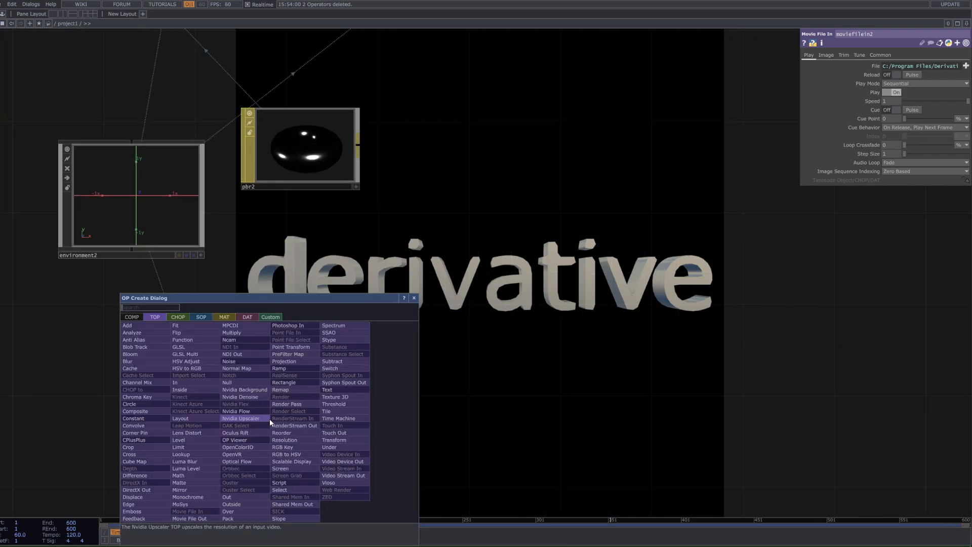
pyautogui.write('MON')
pyautogui.click(217, 497)
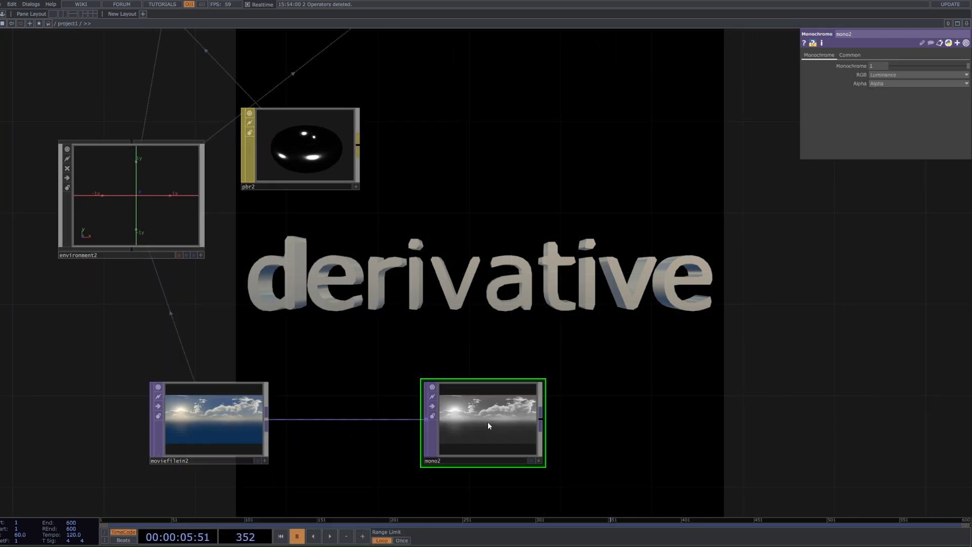
# - Insert a Level TOP between moviefilein2 and mono2 and raise its Brightness 1 to about 1.46
pyautogui.click(605, 422)
pyautogui.rightClick(453, 419)
pyautogui.click(469, 411)
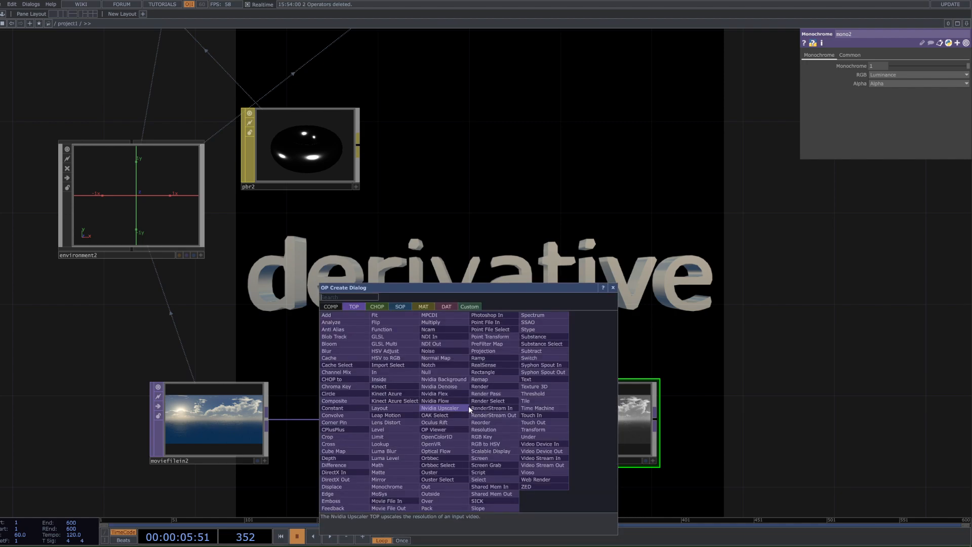
pyautogui.write('LE')
pyautogui.click(390, 427)
pyautogui.click(393, 426)
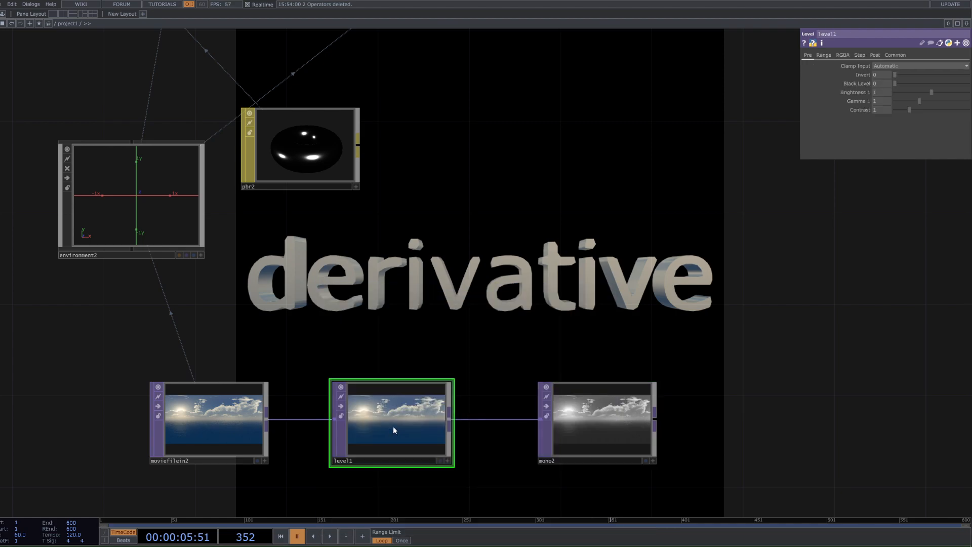
pyautogui.moveTo(927, 94); pyautogui.dragTo(948, 96)
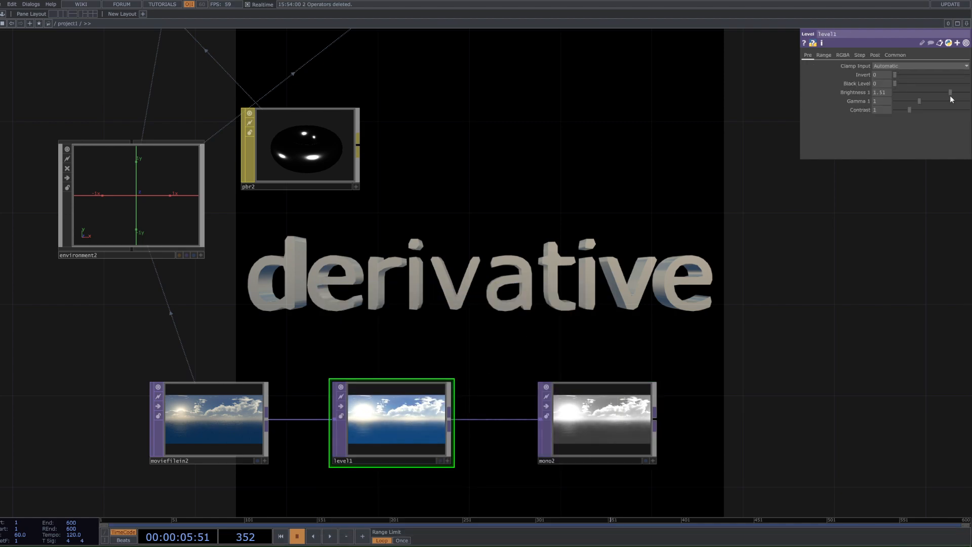
# - Append a Null TOP after mono2 and line it up with the rest of the image chain
pyautogui.scroll(-3, 644, 324)
pyautogui.moveTo(643, 324); pyautogui.dragTo(691, 325)
pyautogui.rightClick(689, 343)
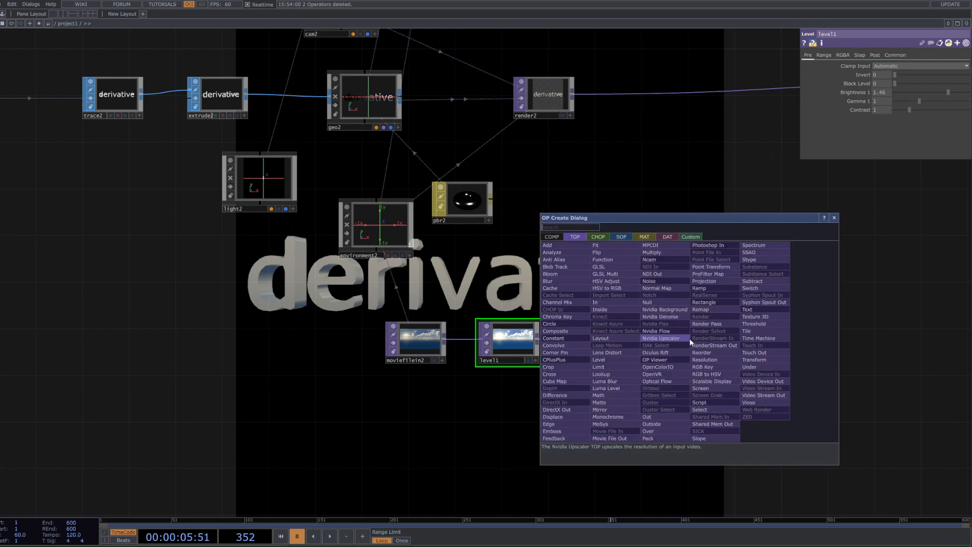
pyautogui.write('NU')
pyautogui.click(661, 301)
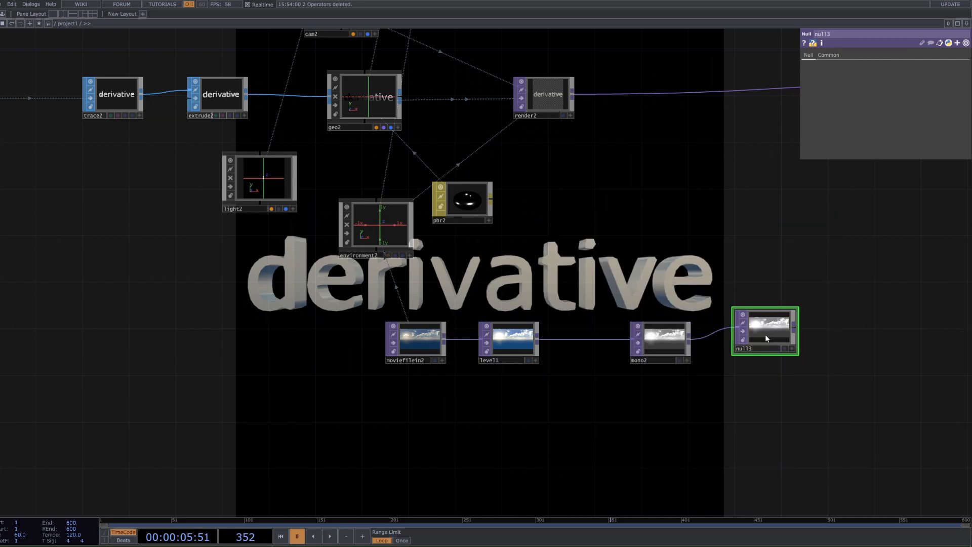
pyautogui.click(776, 343)
# - Replace the Environment Map of environment2 with the Null TOP that ends the monochrome image chain
pyautogui.moveTo(776, 343); pyautogui.dragTo(380, 210)
pyautogui.click(415, 209)
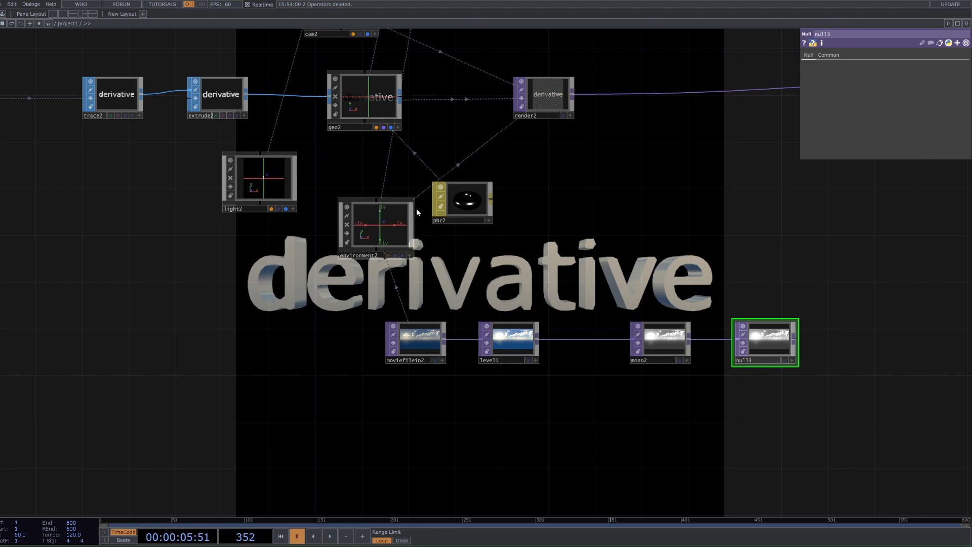
pyautogui.moveTo(705, 313); pyautogui.dragTo(670, 315)
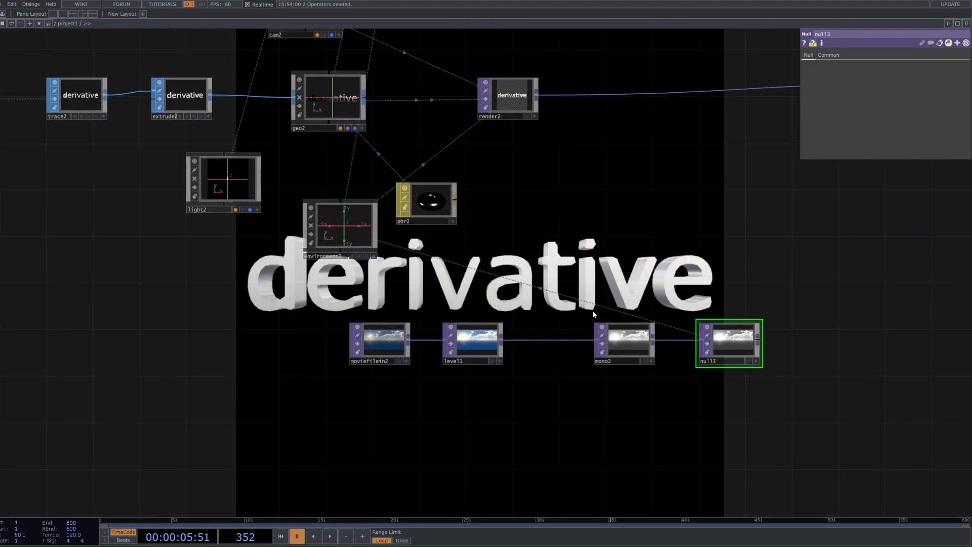
# - Darken the environment image by setting level1's Brightness 1 to about 1.41 and Gamma 1 to about 0.65
pyautogui.moveTo(625, 343); pyautogui.dragTo(612, 344)
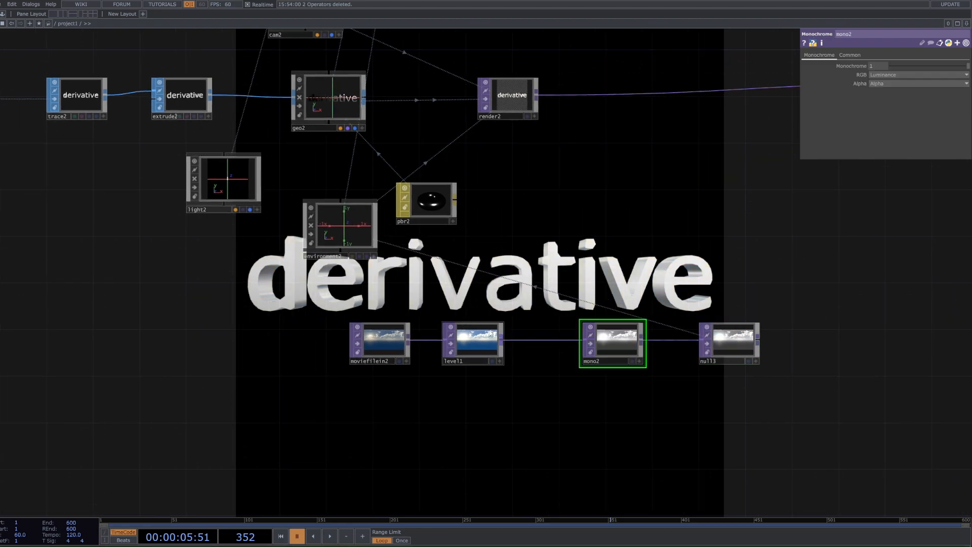
pyautogui.click(474, 341)
pyautogui.moveTo(931, 93)
pyautogui.mouseDown()
pyautogui.moveTo(947, 94)
pyautogui.moveTo(916, 104)
pyautogui.mouseUp()
pyautogui.click(911, 102)
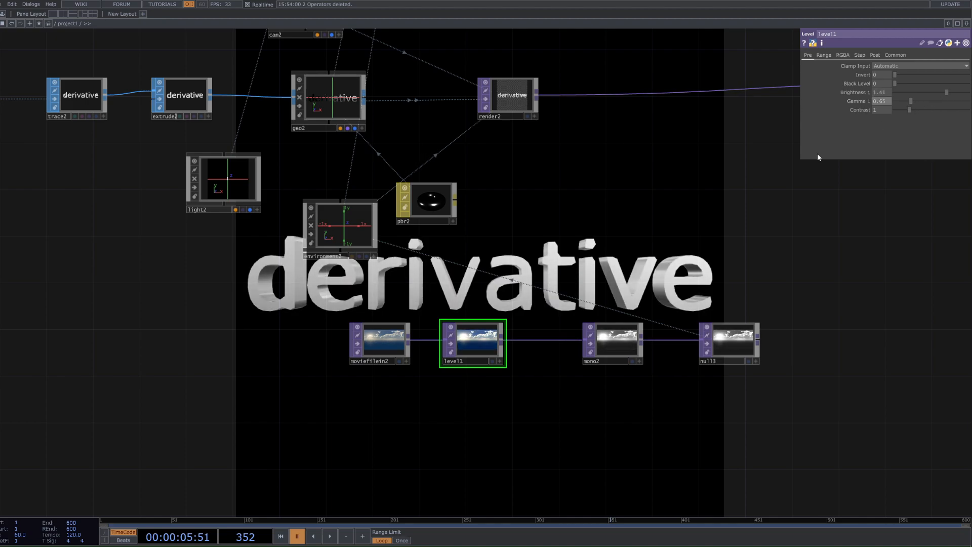
# - Raise the Roughness of the pbr2 material to about 0.2 for softer reflections on the letters
pyautogui.moveTo(666, 307); pyautogui.dragTo(522, 289)
pyautogui.moveTo(393, 251); pyautogui.dragTo(417, 276)
pyautogui.click(301, 208)
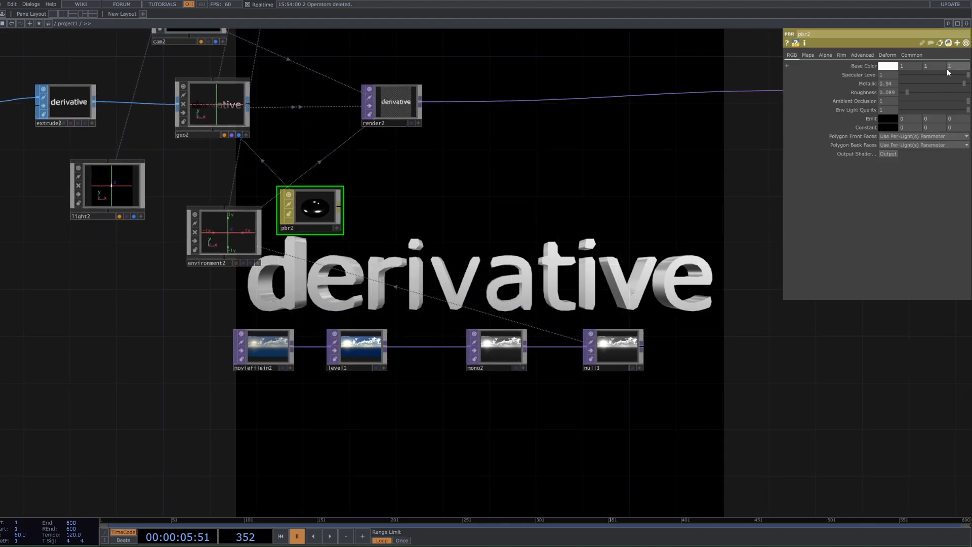
pyautogui.click(916, 93)
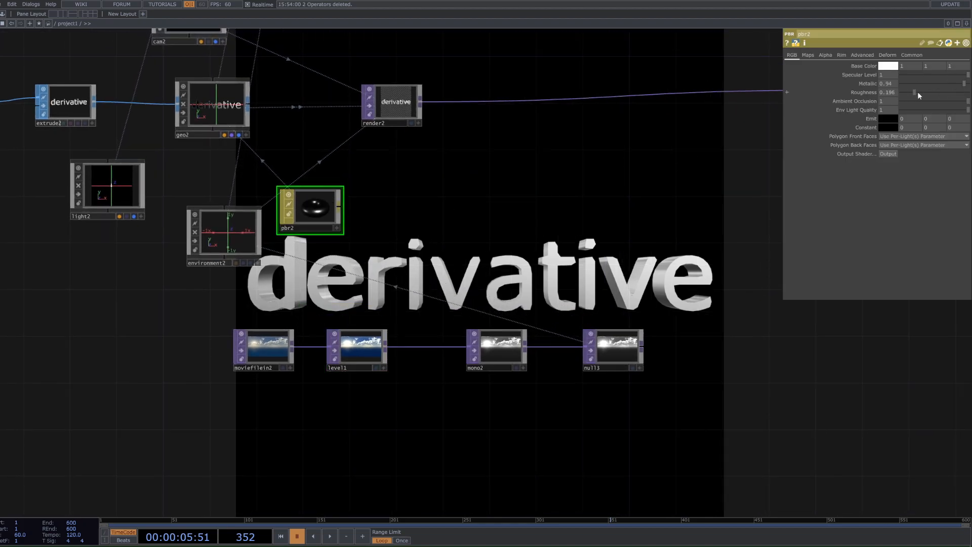
pyautogui.moveTo(917, 93)
pyautogui.mouseDown()
pyautogui.moveTo(937, 90)
pyautogui.moveTo(908, 92)
pyautogui.moveTo(968, 84)
pyautogui.mouseUp()
# - Try lighting render2 with light2, and undo that lighting change
pyautogui.moveTo(410, 207); pyautogui.dragTo(452, 261)
pyautogui.moveTo(356, 268); pyautogui.dragTo(274, 160)
pyautogui.click(285, 156)
pyautogui.click(439, 161)
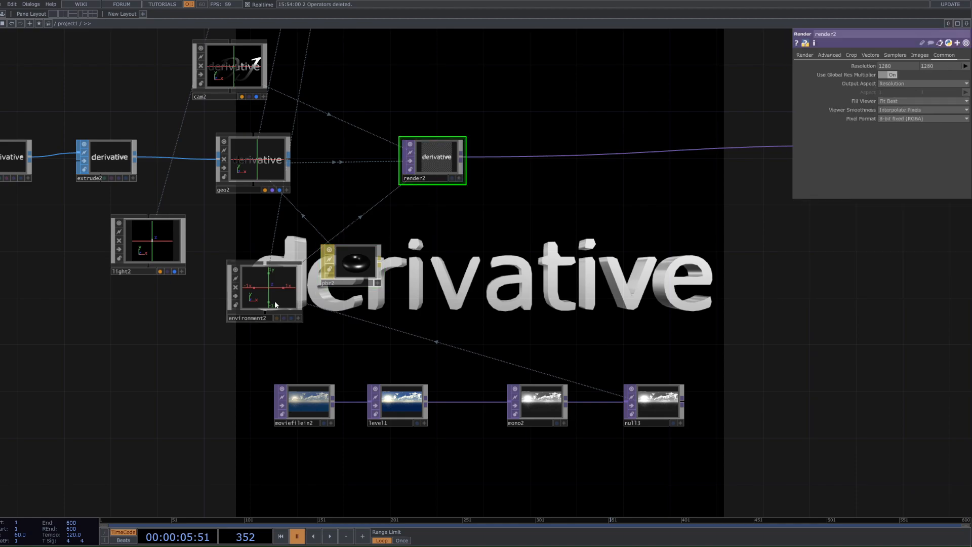
pyautogui.moveTo(127, 257); pyautogui.dragTo(431, 163)
pyautogui.click(458, 159)
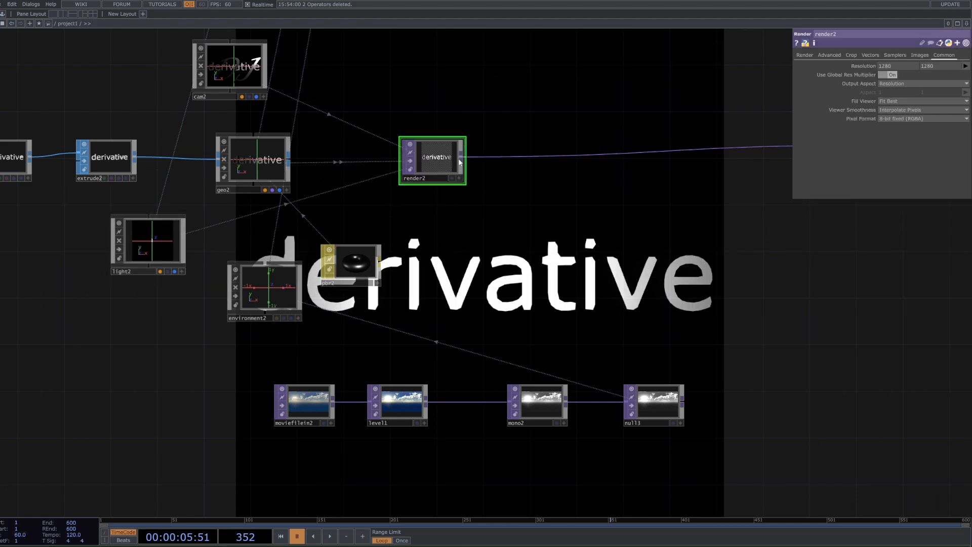
pyautogui.hotkey('ctrl', 'z')
# - Rearrange the network by moving the moviefilein2-to-null3 image chain and the pbr2 material beneath light2
pyautogui.moveTo(506, 229); pyautogui.dragTo(466, 257)
pyautogui.scroll(-8, 448, 299)
pyautogui.scroll(3, 436, 267)
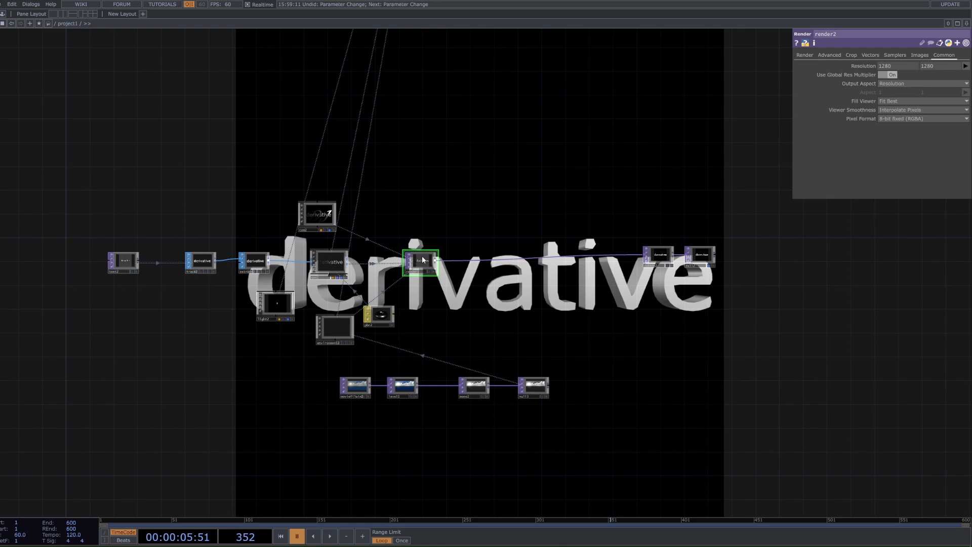
pyautogui.moveTo(606, 364); pyautogui.dragTo(338, 425)
pyautogui.moveTo(543, 383); pyautogui.dragTo(371, 378)
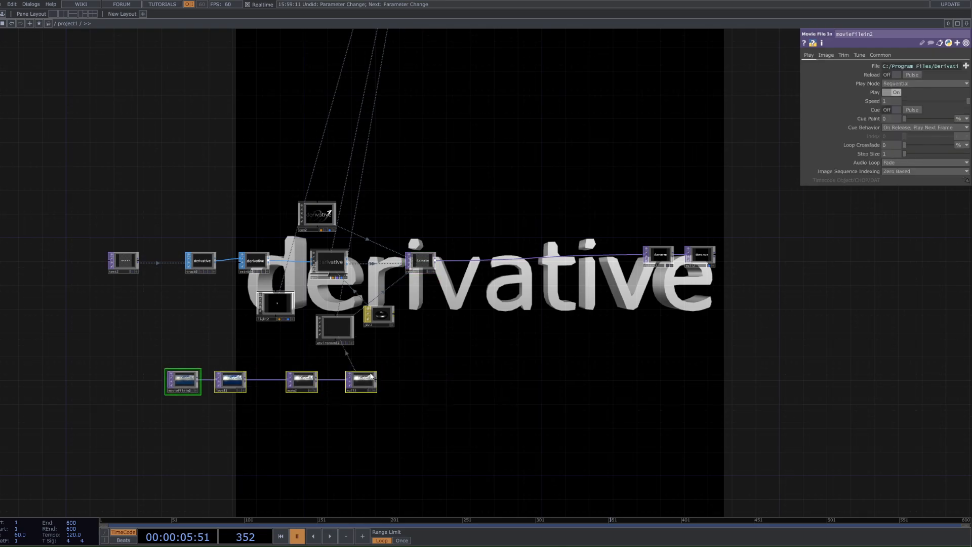
pyautogui.moveTo(379, 315); pyautogui.dragTo(267, 344)
pyautogui.moveTo(431, 386); pyautogui.dragTo(158, 380, button='right')
pyautogui.moveTo(372, 379); pyautogui.dragTo(271, 373)
pyautogui.click(302, 360)
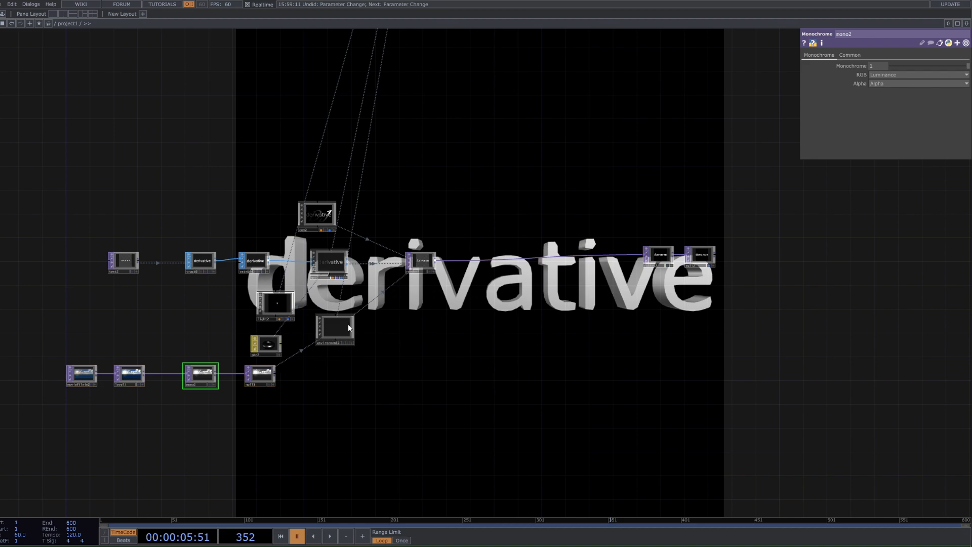
# - Add the Bloom and Feedback components from the ImageFilters palette near render2's output
pyautogui.scroll(5, 329, 315)
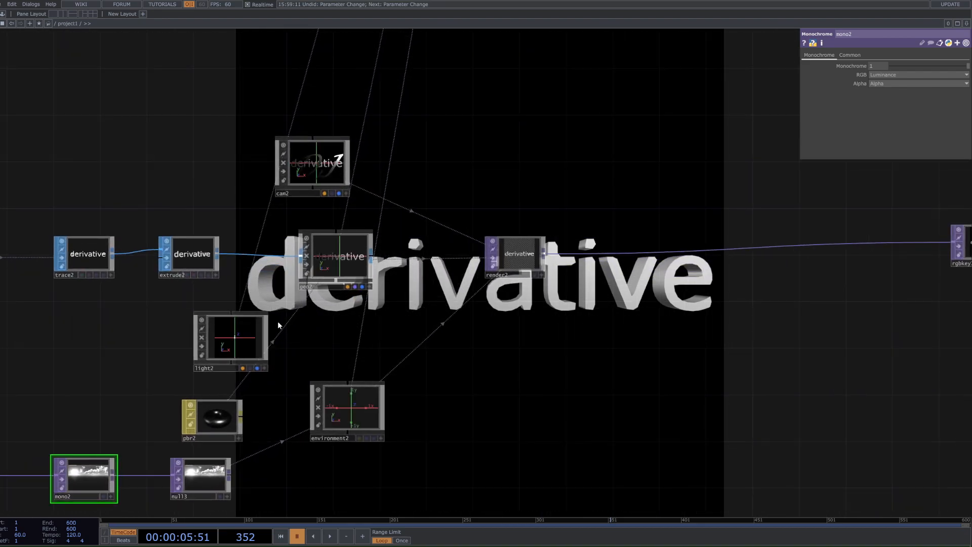
pyautogui.moveTo(595, 337); pyautogui.dragTo(343, 314)
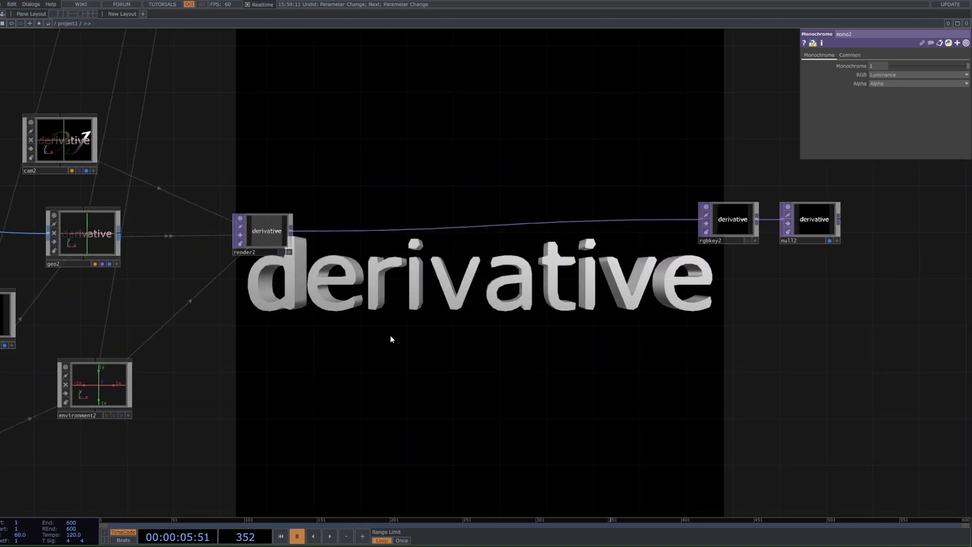
pyautogui.scroll(-3, 369, 347)
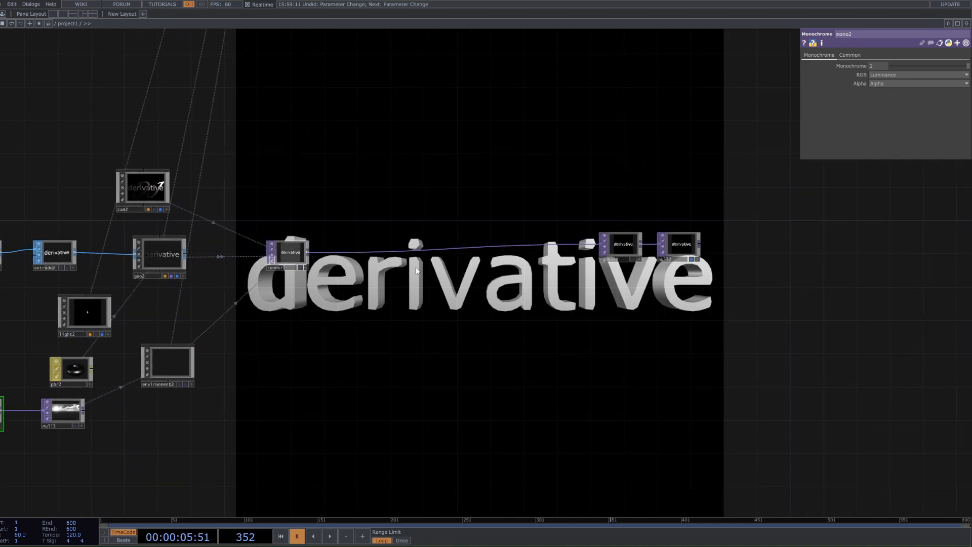
pyautogui.scroll(-3, 415, 271)
pyautogui.moveTo(471, 239); pyautogui.dragTo(455, 329)
pyautogui.scroll(-2, 455, 329)
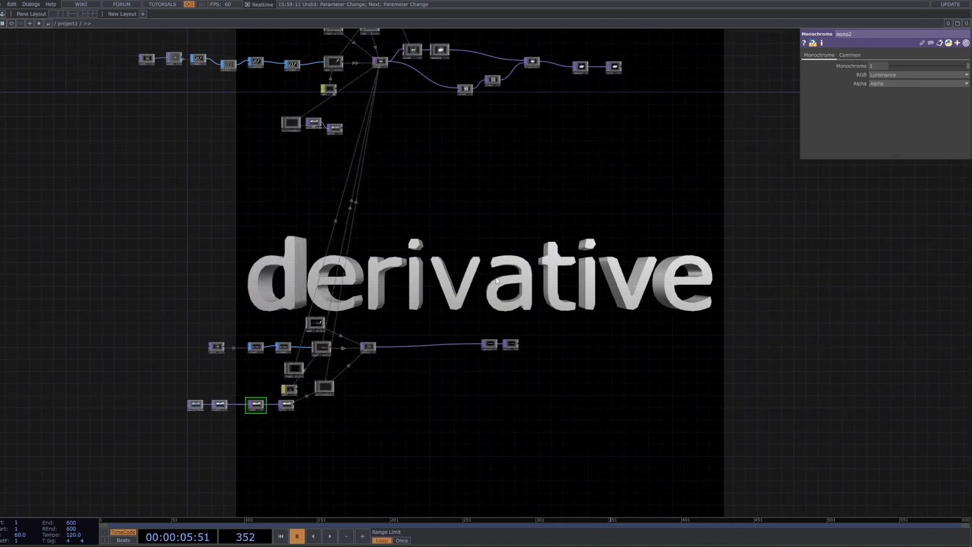
pyautogui.scroll(5, 427, 357)
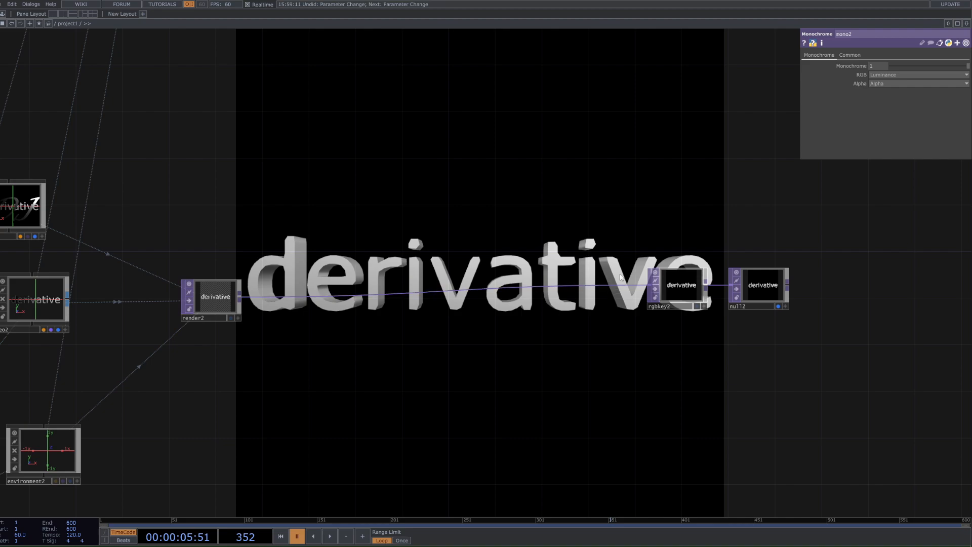
pyautogui.click(3, 13)
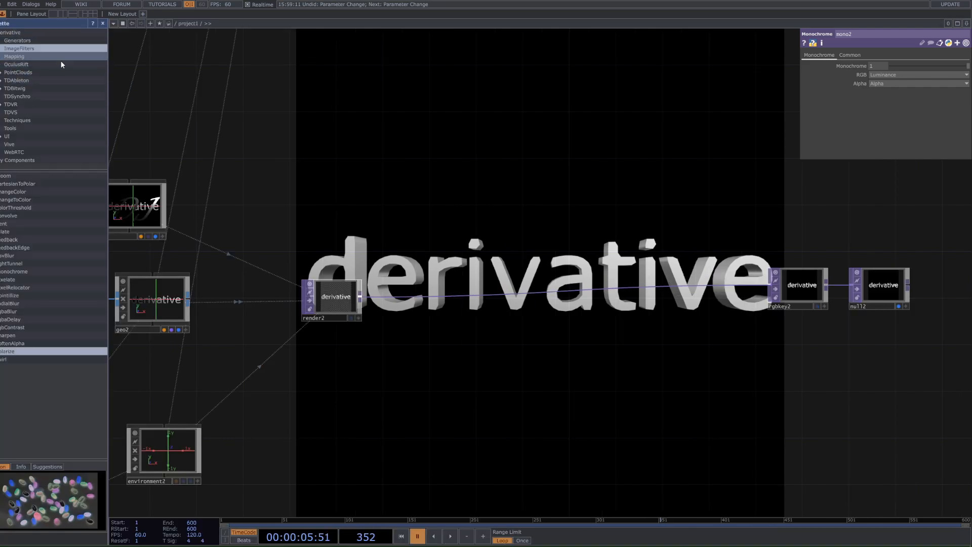
pyautogui.moveTo(23, 178); pyautogui.dragTo(567, 160)
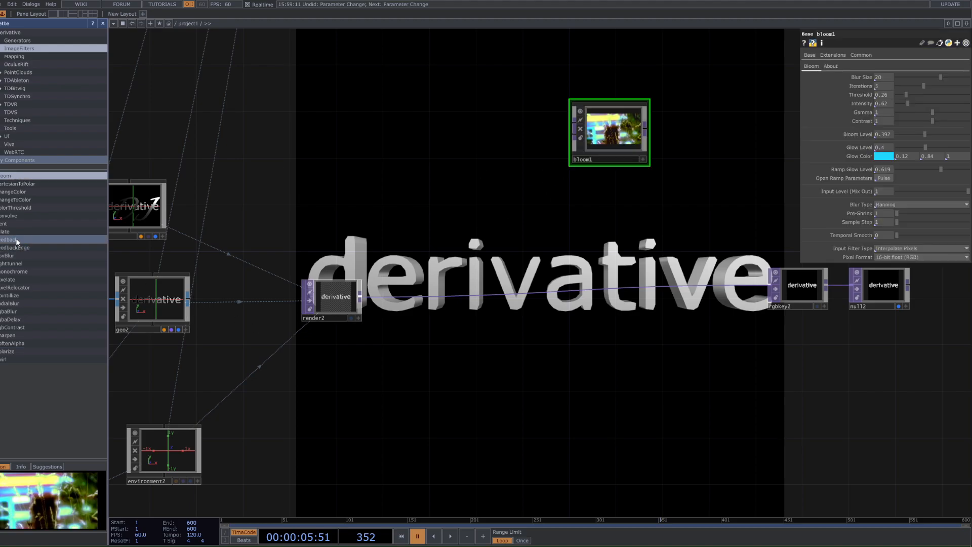
pyautogui.moveTo(15, 240); pyautogui.dragTo(685, 194)
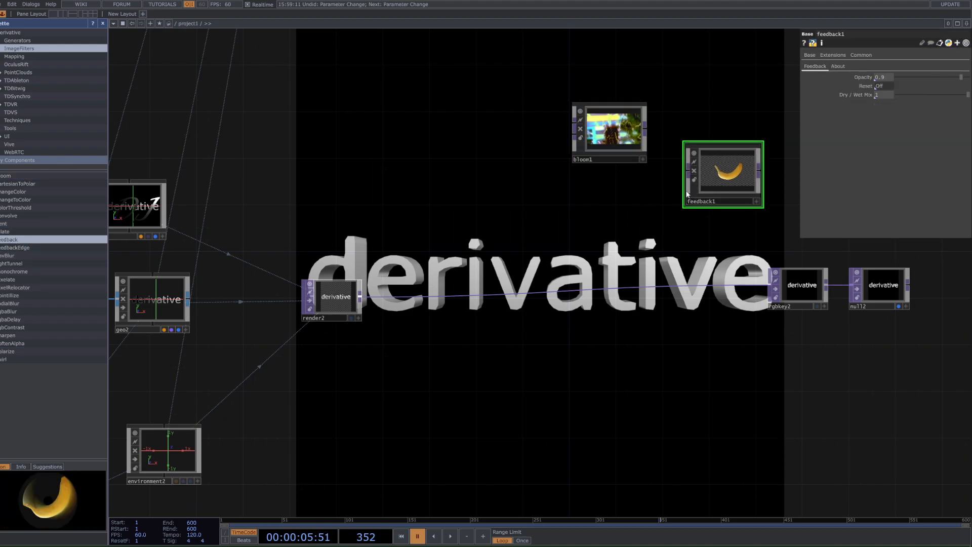
# - Place bloom1 and feedback1 between render2 and rgbkey2, and connect render2's output to bloom1
pyautogui.moveTo(637, 155); pyautogui.dragTo(506, 266)
pyautogui.moveTo(690, 170); pyautogui.dragTo(514, 237)
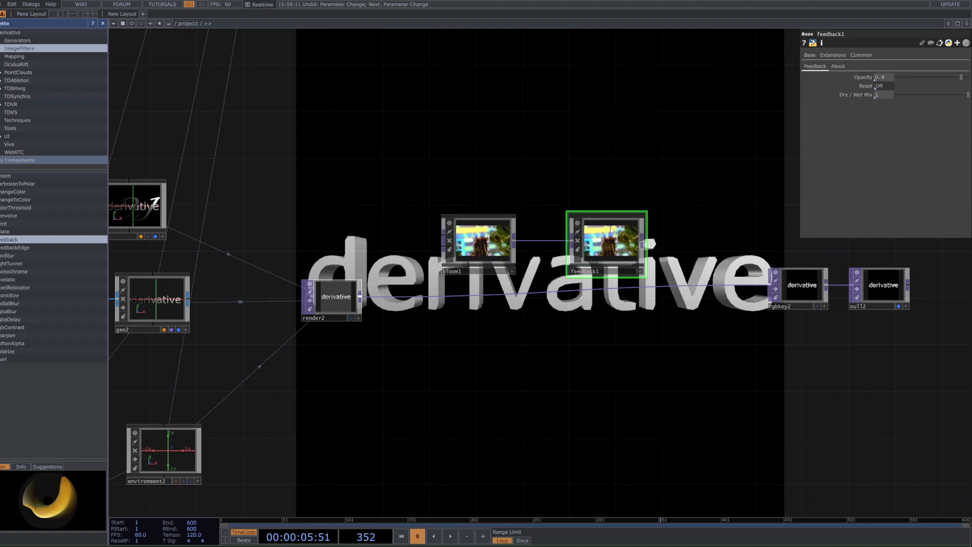
pyautogui.hotkey('ctrl', 'z')
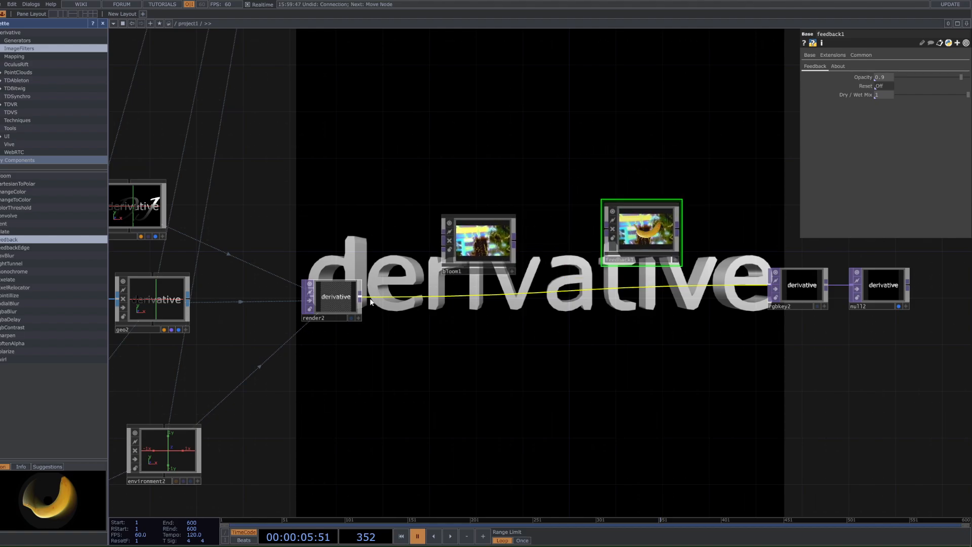
pyautogui.scroll(-3, 364, 300)
pyautogui.click(419, 250)
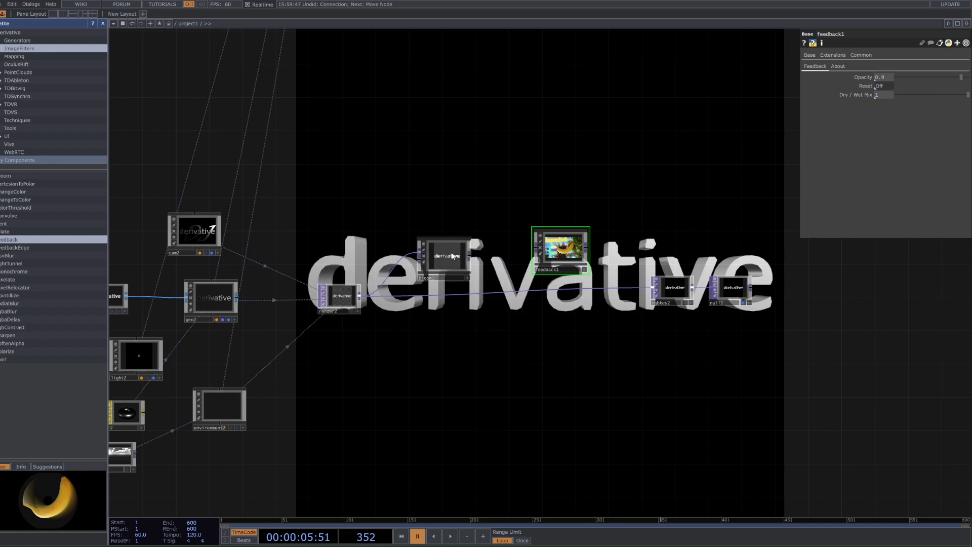
# - Connect bloom1's output to feedback1 and reset feedback1 to clear its stored image
pyautogui.scroll(5, 466, 266)
pyautogui.scroll(-3, 470, 269)
pyautogui.click(479, 269)
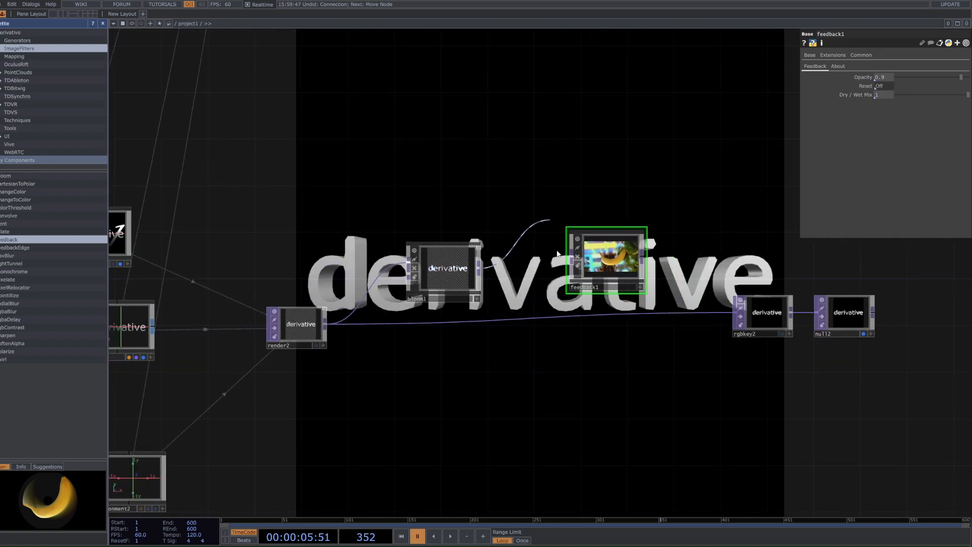
pyautogui.click(573, 258)
pyautogui.scroll(3, 652, 261)
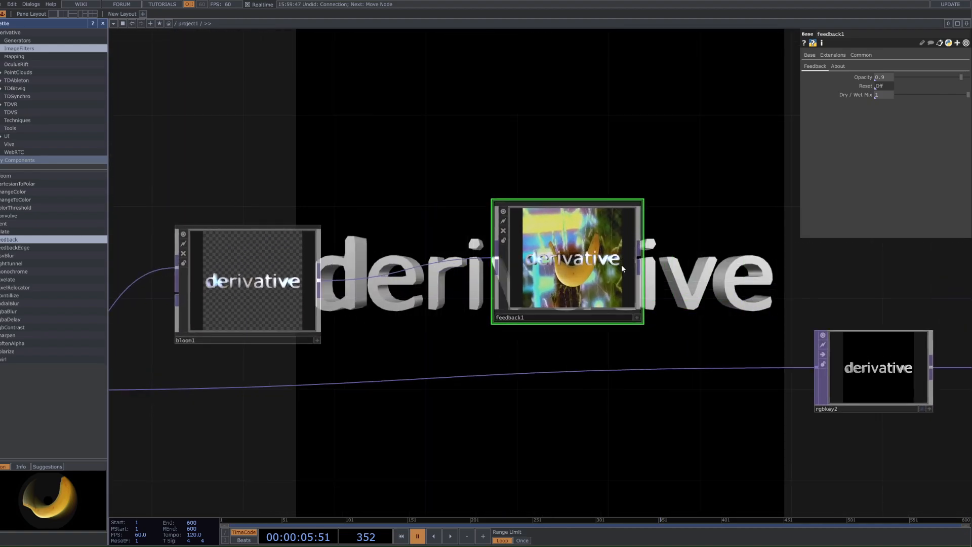
pyautogui.click(880, 87)
# - Feed feedback1 into rgbkey2, line up bloom1 and feedback1 with the render chain, and close the component palette
pyautogui.moveTo(690, 251); pyautogui.dragTo(623, 235)
pyautogui.scroll(-4, 524, 222)
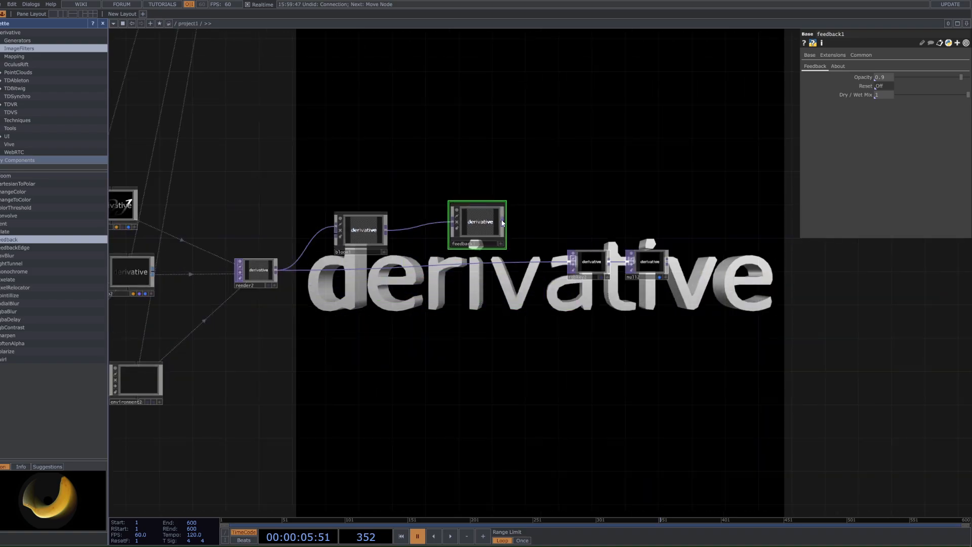
pyautogui.click(503, 223)
pyautogui.click(553, 262)
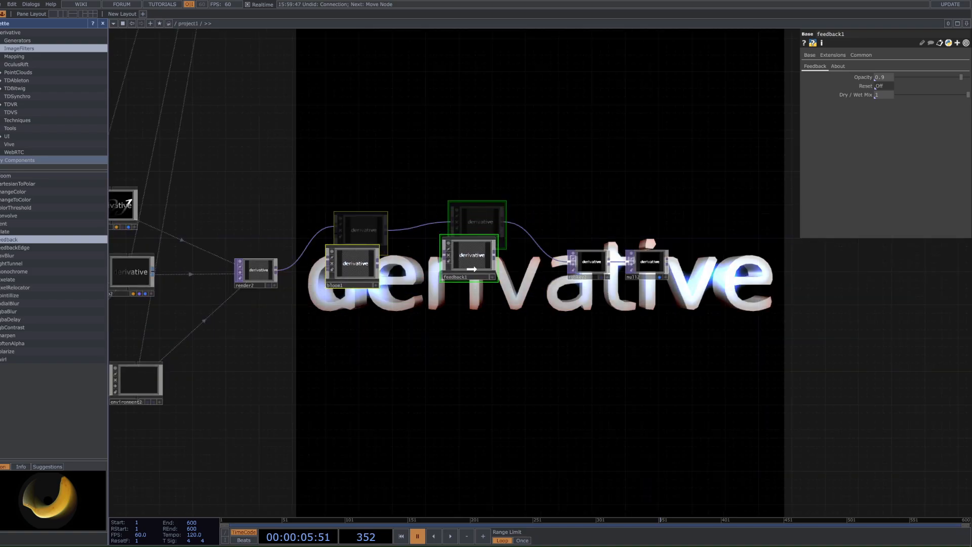
pyautogui.moveTo(363, 241); pyautogui.dragTo(363, 298)
pyautogui.click(362, 298)
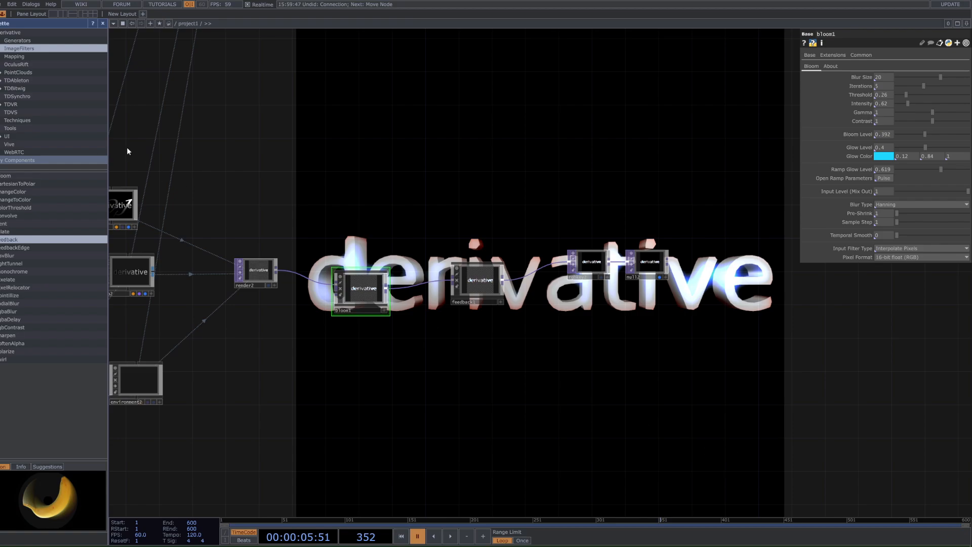
pyautogui.click(3, 14)
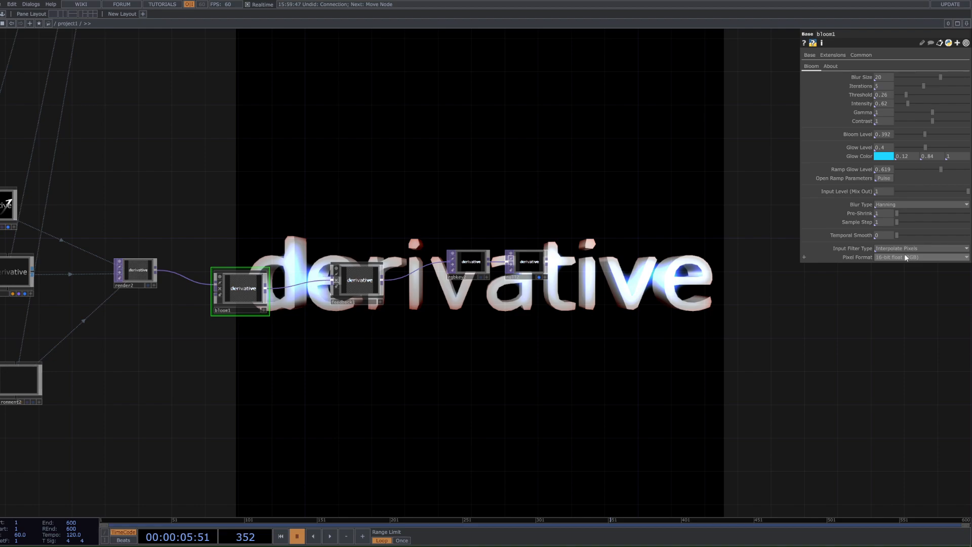
# - Set bloom1's Pixel Format to 11-bit float (RGB), Positive Values Only and its Ramp Glow Level to 0
pyautogui.click(903, 257)
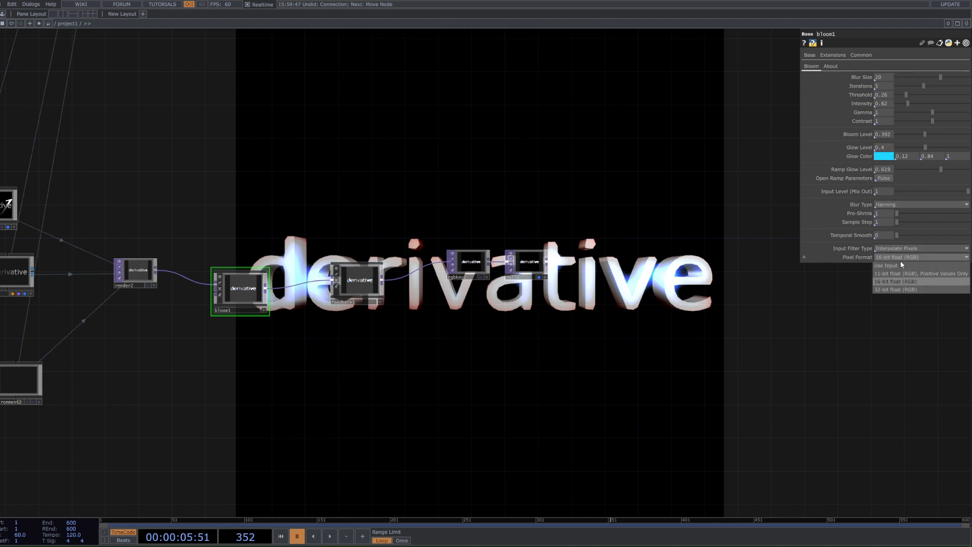
pyautogui.click(899, 274)
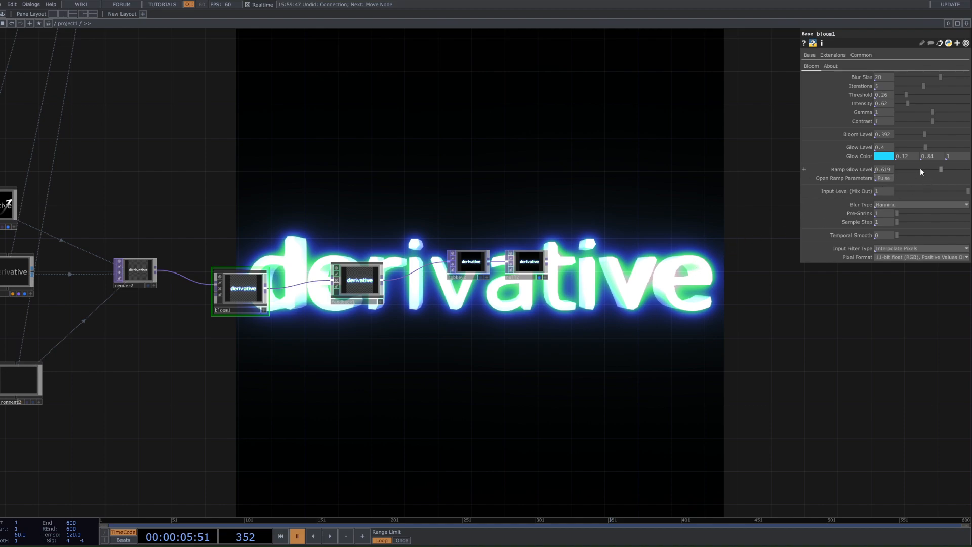
pyautogui.moveTo(920, 171); pyautogui.dragTo(897, 171)
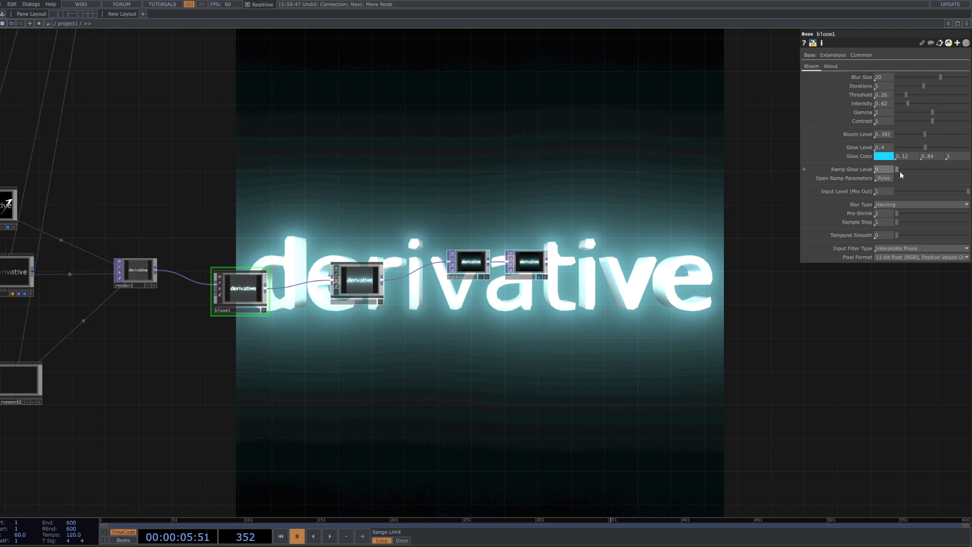
pyautogui.click(885, 179)
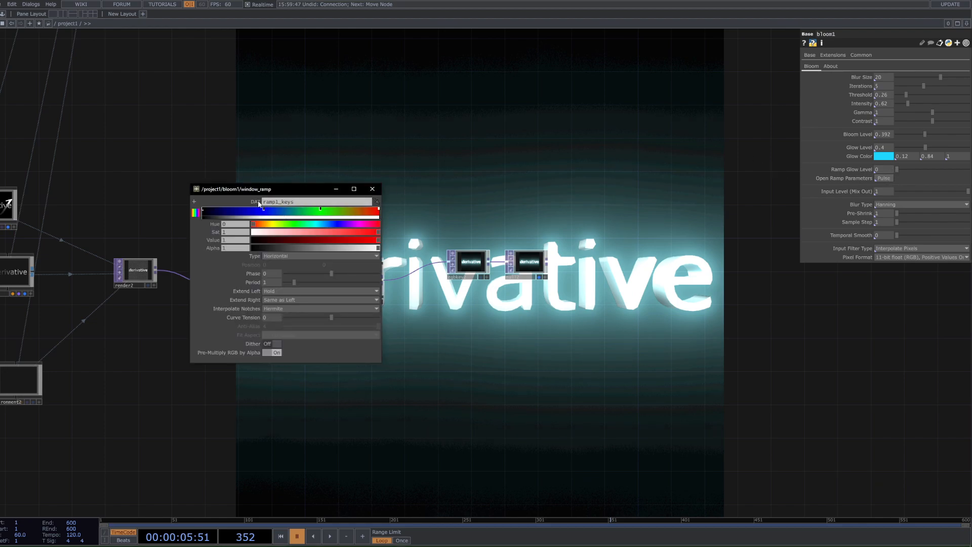
pyautogui.click(372, 188)
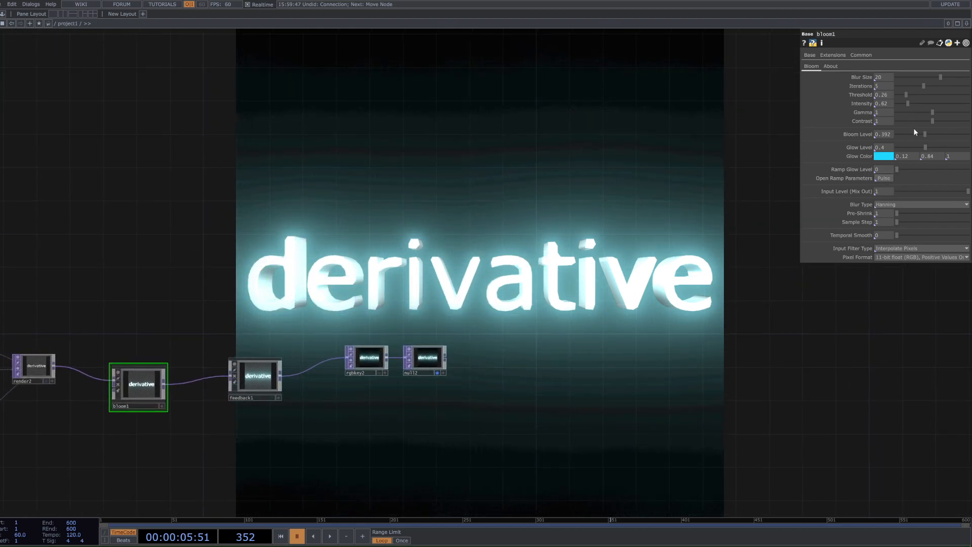
# - Set bloom1's Bloom Level to 0 and change its Glow Color to white
pyautogui.moveTo(915, 134); pyautogui.dragTo(816, 139)
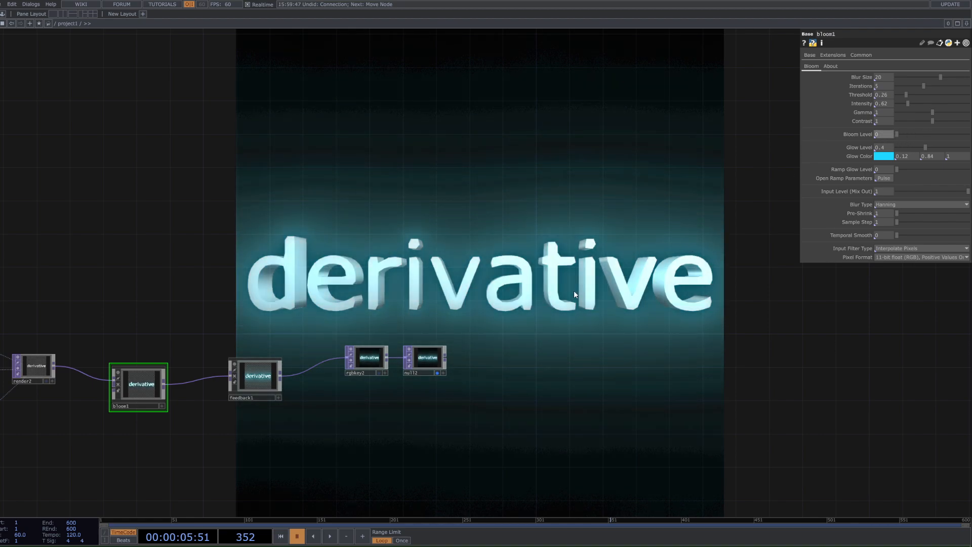
pyautogui.click(884, 156)
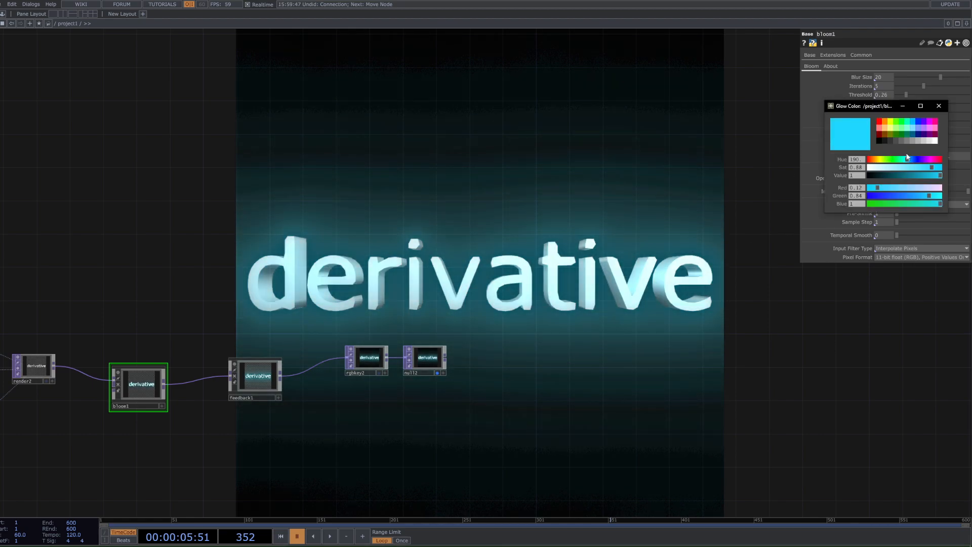
pyautogui.click(933, 142)
pyautogui.click(938, 105)
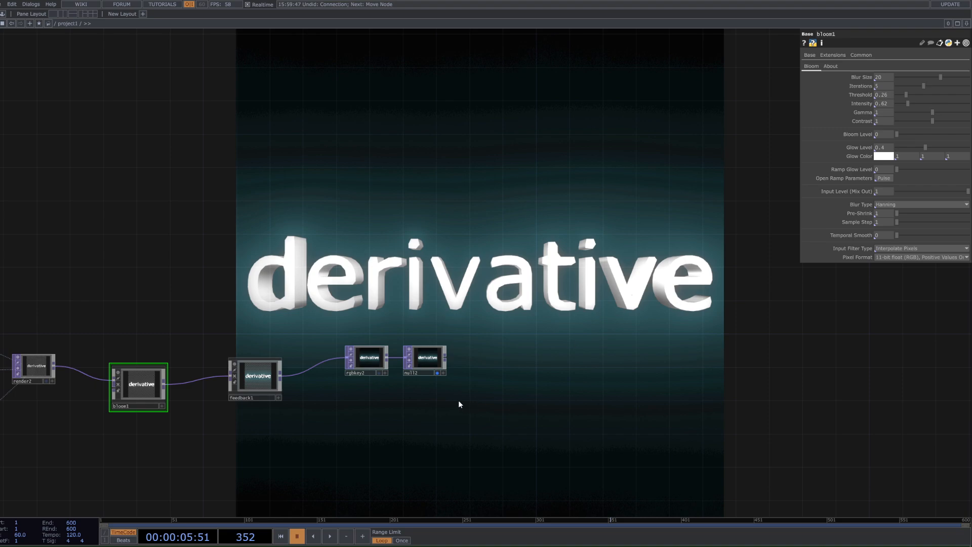
# - Start timeline playback, check feedback1's parameters, and bring back bloom1's parameters
pyautogui.press('space')
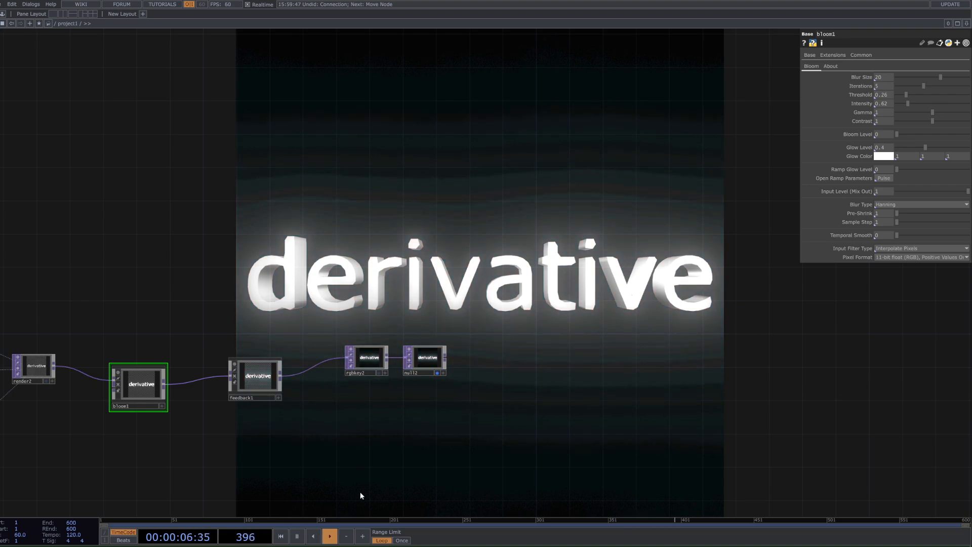
pyautogui.click(258, 377)
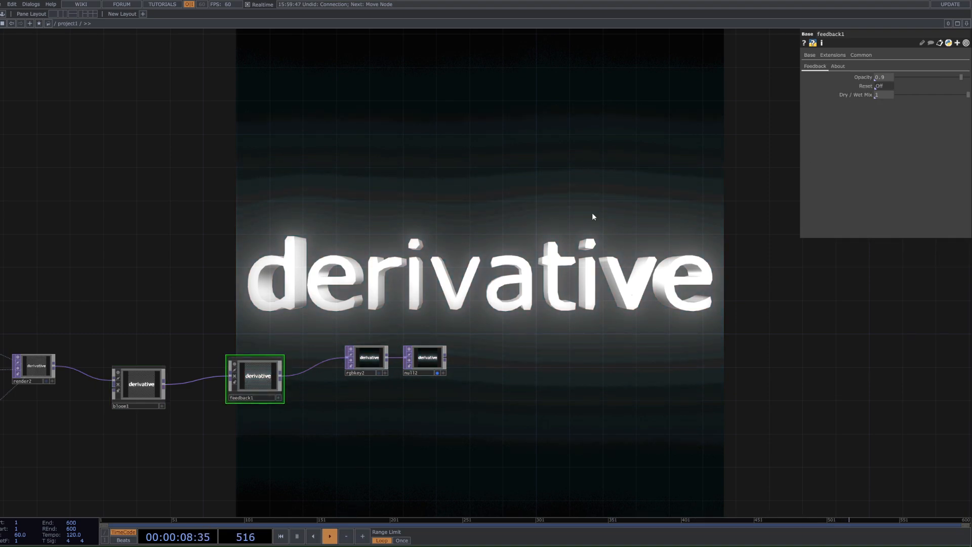
pyautogui.click(138, 380)
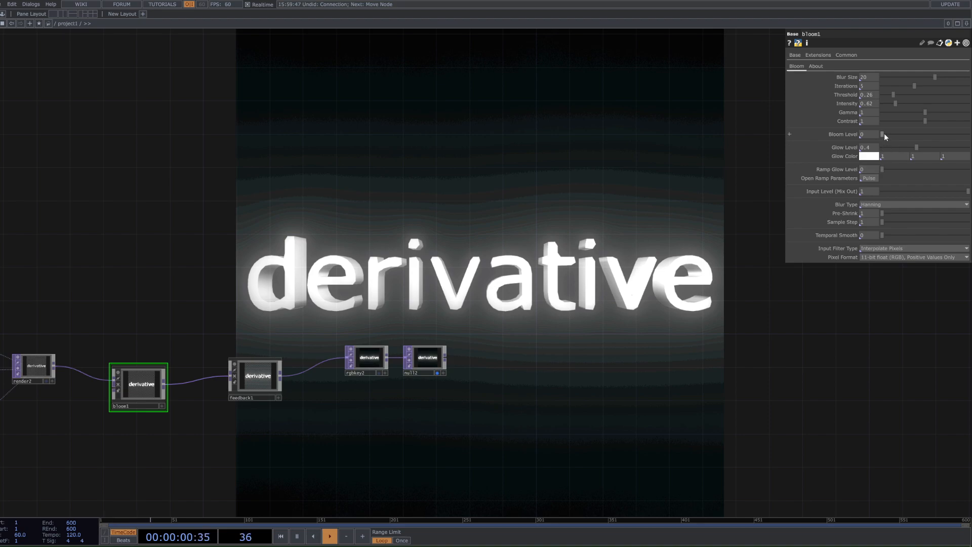
# - Set bloom1's Bloom Level to 0.194, Glow Level to 0.292 and Threshold to 0.722, and lower feedback1's Opacity to 0.782
pyautogui.moveTo(884, 132); pyautogui.dragTo(908, 147)
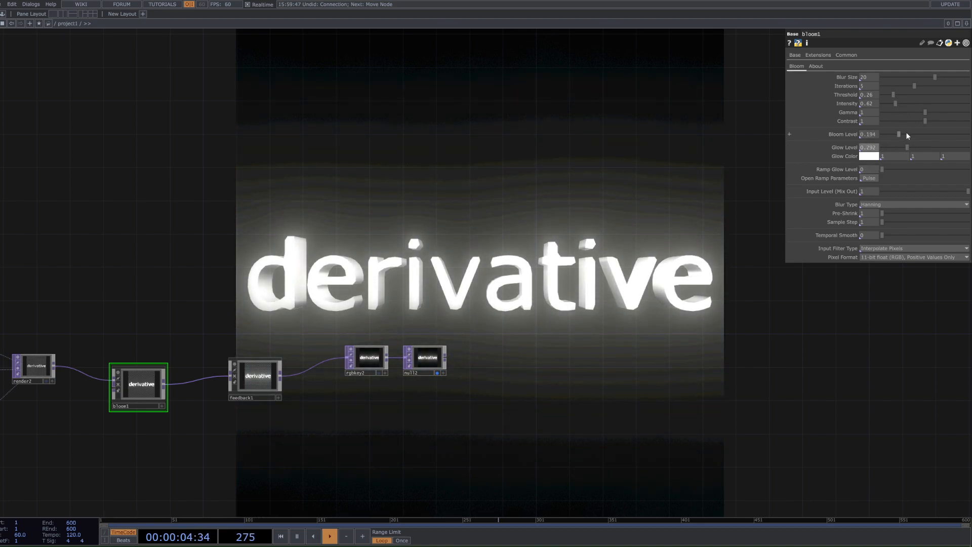
pyautogui.moveTo(893, 94); pyautogui.dragTo(909, 100)
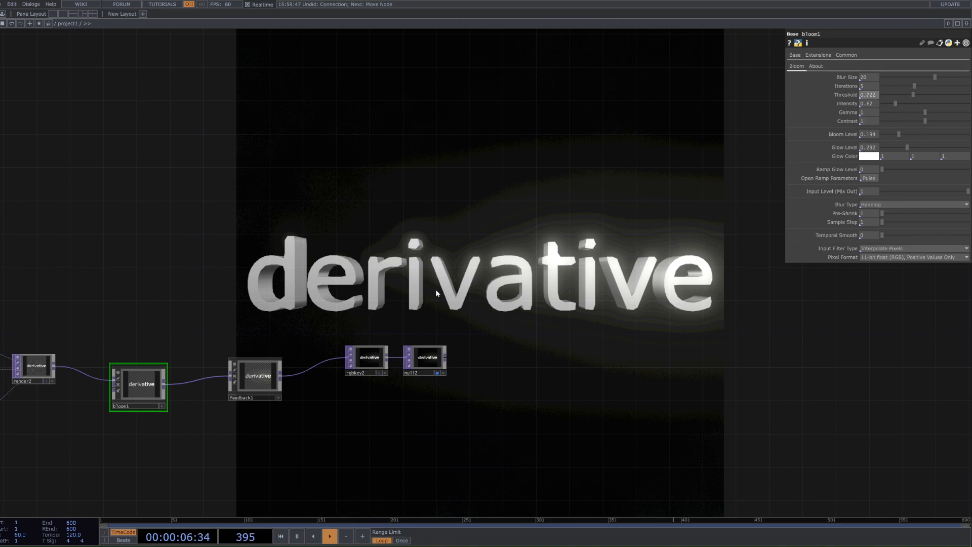
pyautogui.click(273, 391)
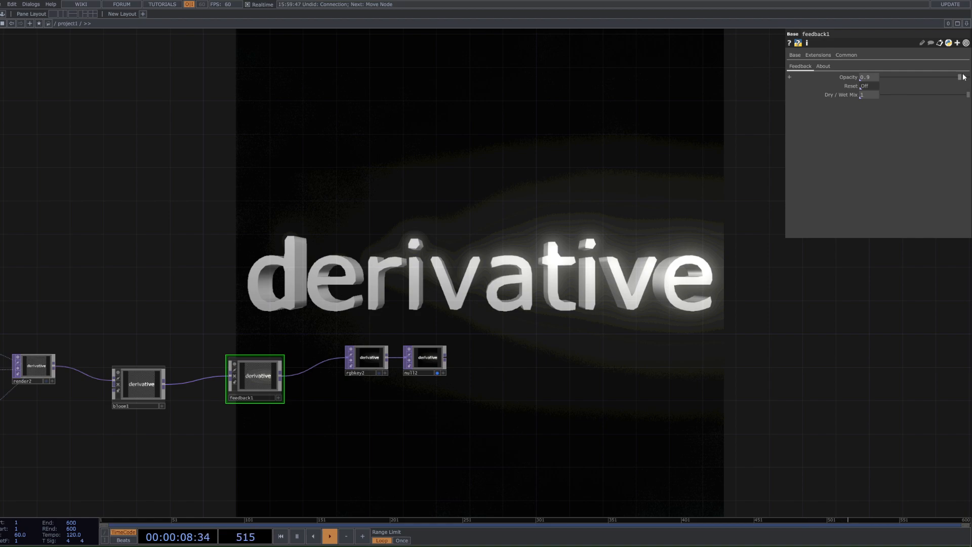
pyautogui.moveTo(960, 79); pyautogui.dragTo(951, 79)
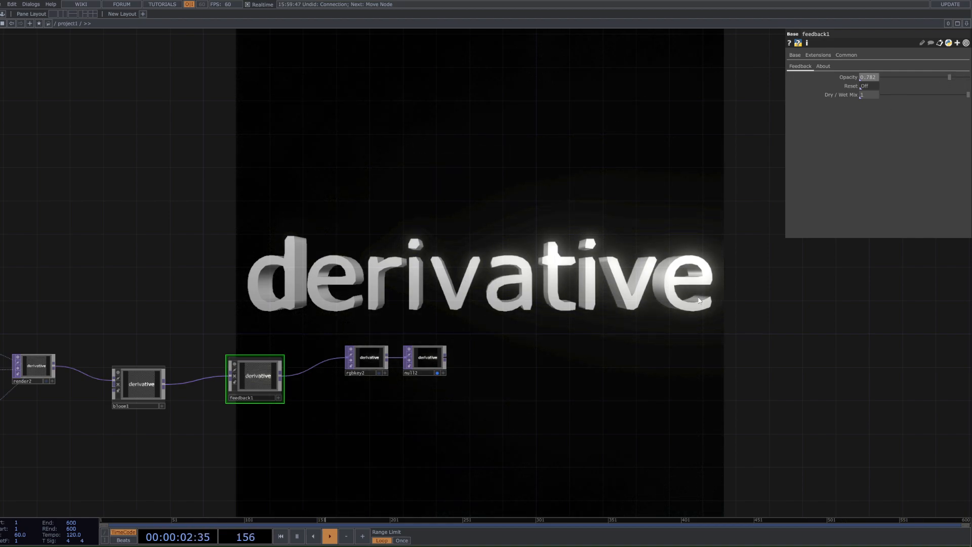
# - Space out bloom1, feedback1, rgbkey2 and null2 along the chain after render2
pyautogui.scroll(-5, 507, 338)
pyautogui.moveTo(507, 338); pyautogui.dragTo(548, 213)
pyautogui.scroll(3, 482, 312)
pyautogui.moveTo(419, 287); pyautogui.dragTo(481, 334, button='right')
pyautogui.moveTo(438, 322); pyautogui.dragTo(456, 334)
pyautogui.moveTo(397, 319); pyautogui.dragTo(503, 284)
pyautogui.moveTo(503, 285); pyautogui.dragTo(373, 327, button='right')
pyautogui.moveTo(448, 296); pyautogui.dragTo(454, 286)
pyautogui.scroll(4, 354, 331)
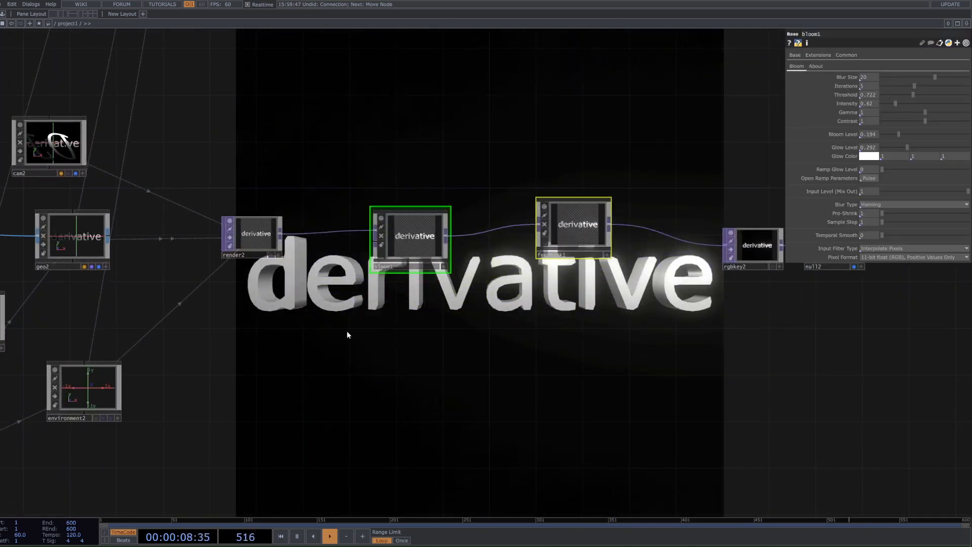
# - Add a Noise TOP below bloom1, fed by render2, and set its Period to 0.09
pyautogui.press('Tab')
pyautogui.write('N')
pyautogui.click(315, 271)
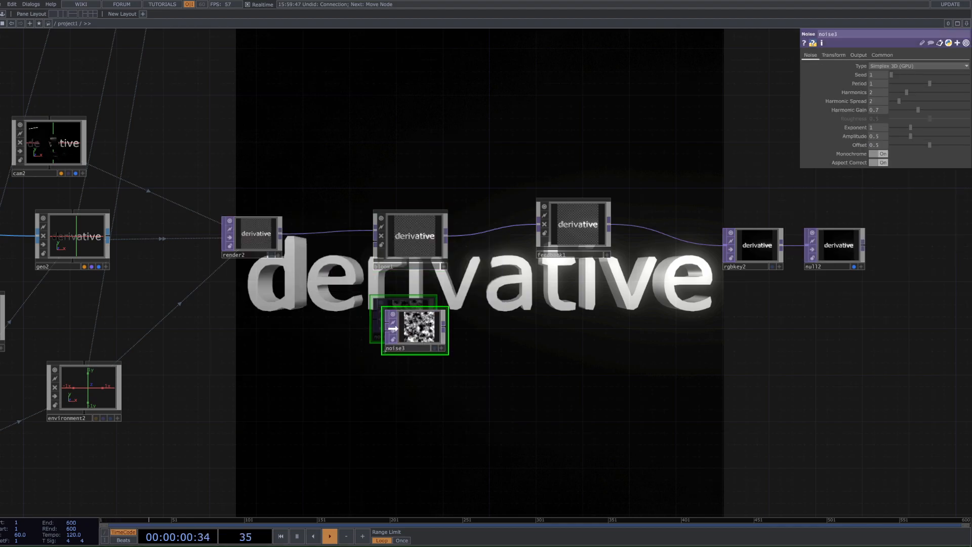
pyautogui.click(385, 322)
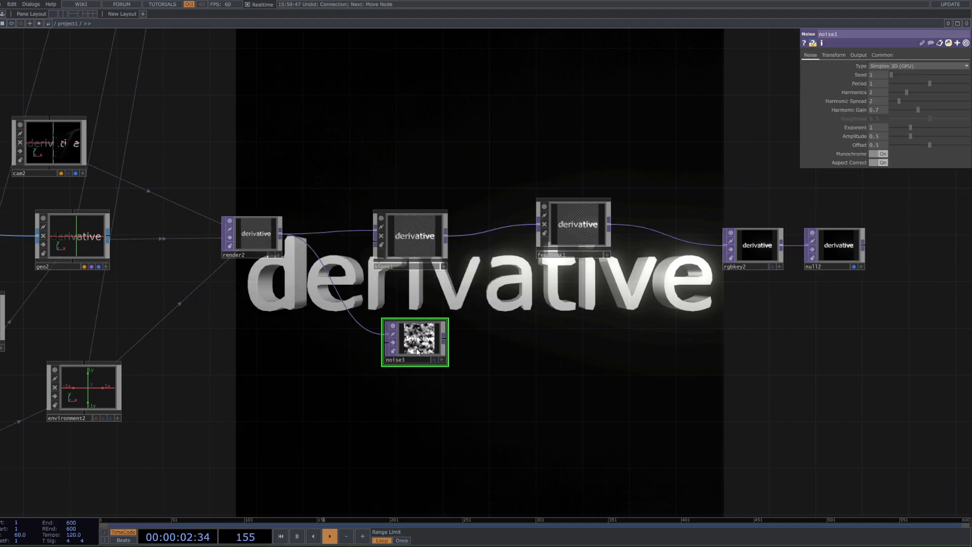
pyautogui.scroll(5, 400, 327)
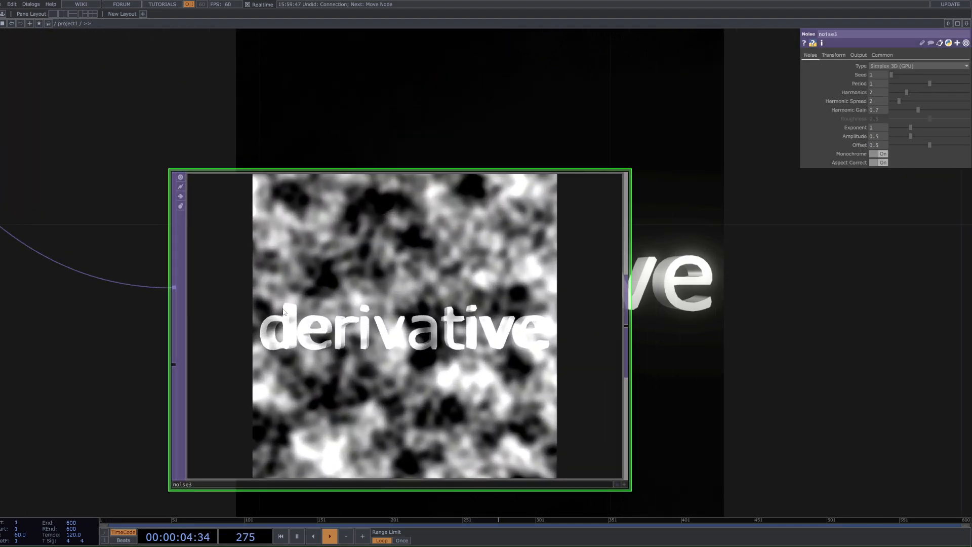
pyautogui.scroll(-4, 582, 324)
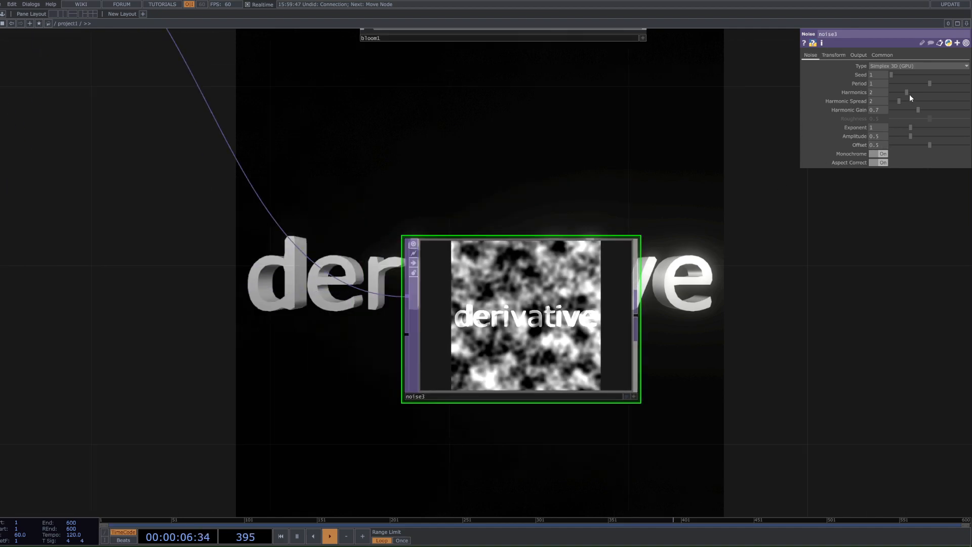
pyautogui.moveTo(914, 84); pyautogui.dragTo(895, 84)
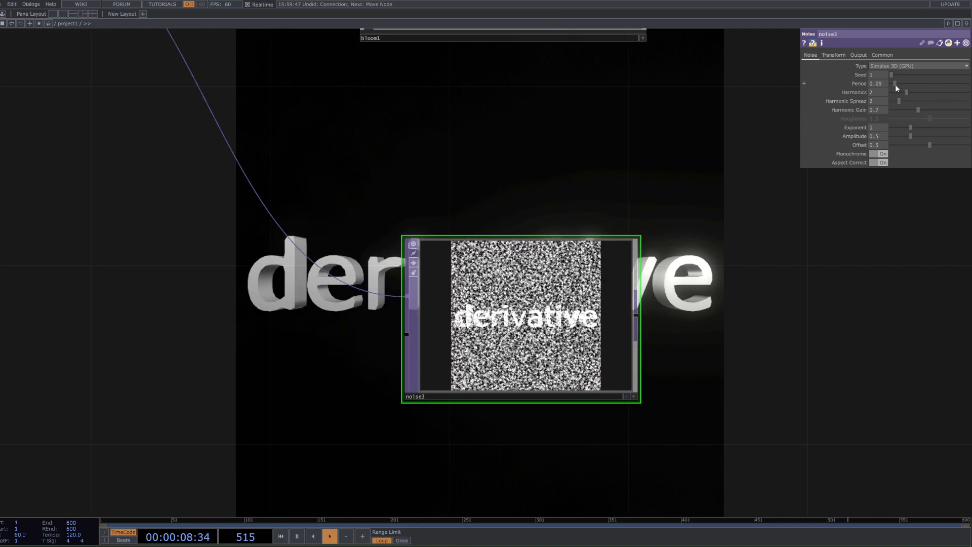
# - Move bloom1 and feedback1 together closer to render2, leaving free space ahead of rgbkey2
pyautogui.moveTo(732, 227); pyautogui.dragTo(466, 255)
pyautogui.scroll(-4, 523, 332)
pyautogui.moveTo(523, 332); pyautogui.dragTo(392, 340)
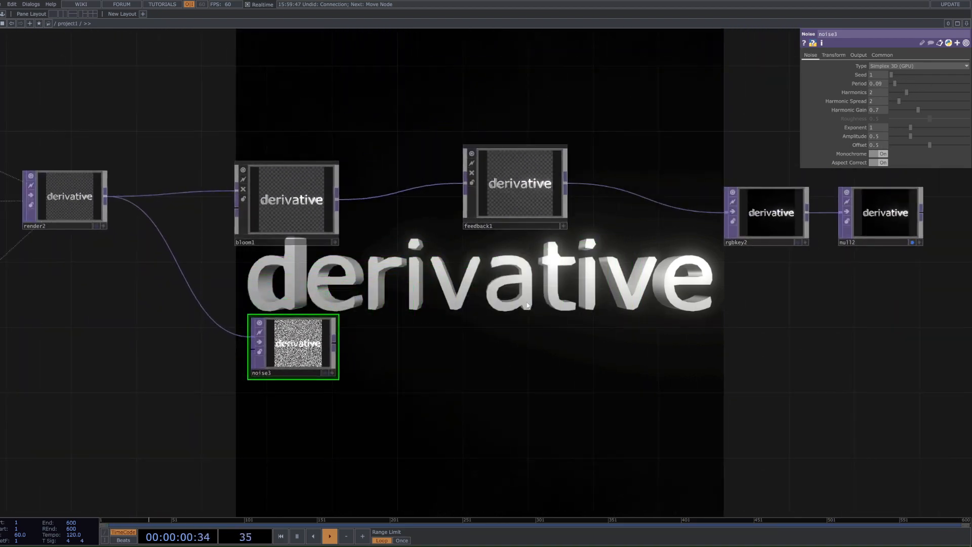
pyautogui.moveTo(640, 131); pyautogui.dragTo(202, 263, button='right')
pyautogui.moveTo(555, 207); pyautogui.dragTo(473, 206)
pyautogui.moveTo(638, 199); pyautogui.dragTo(636, 203)
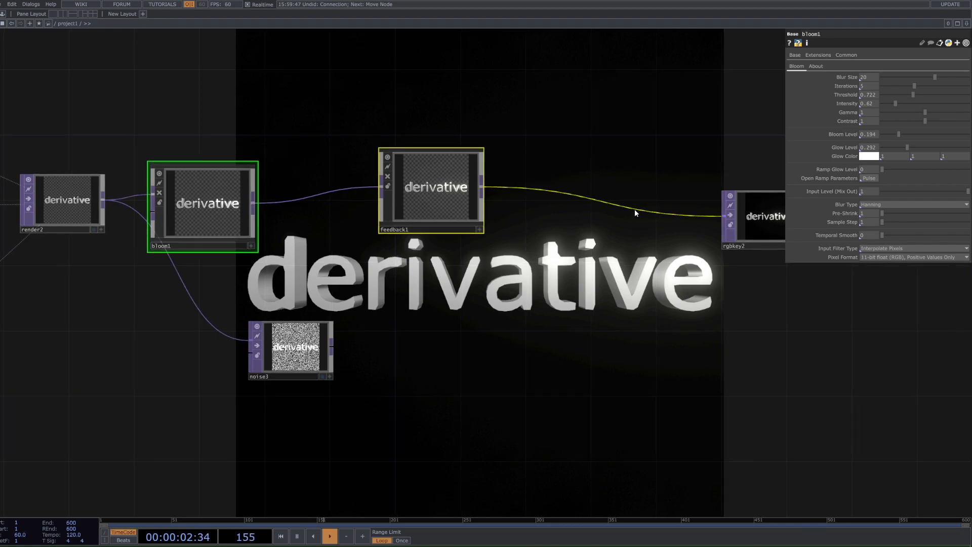
# - Insert a Displace TOP on the wire between feedback1 and rgbkey2, with Extend set to Repeat
pyautogui.rightClick(636, 209)
pyautogui.click(648, 202)
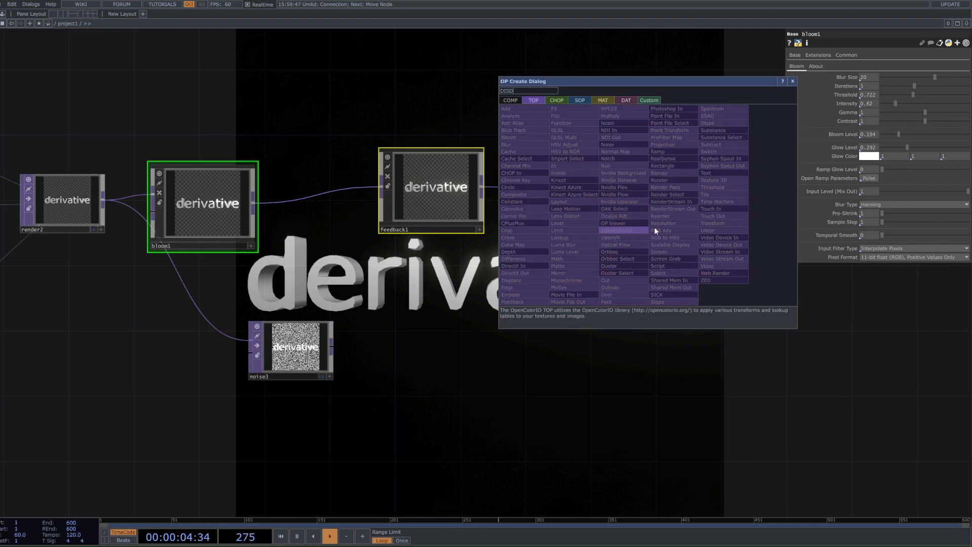
pyautogui.write('Dis')
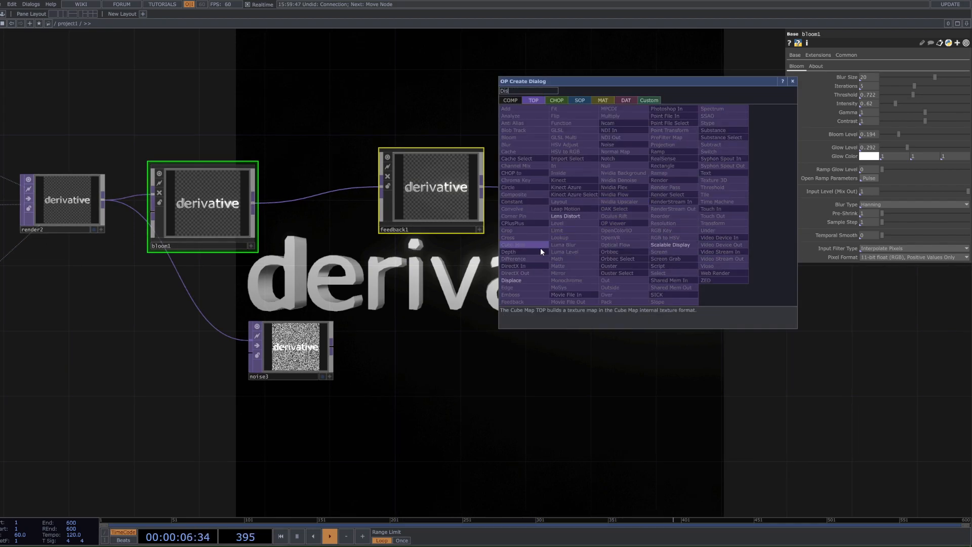
pyautogui.click(520, 282)
pyautogui.click(642, 227)
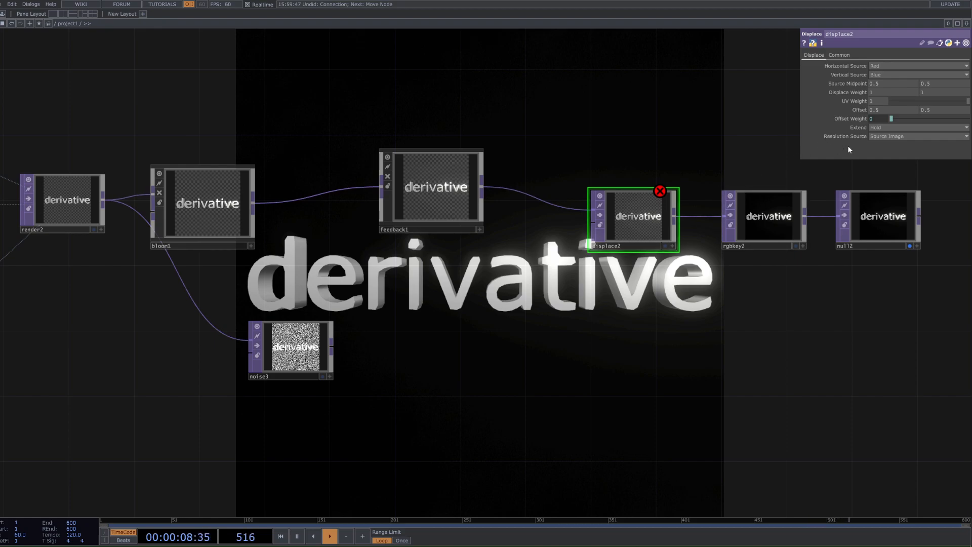
pyautogui.click(885, 130)
pyautogui.click(875, 152)
# - Add a Slope TOP after noise3 and connect it to displace2's second input
pyautogui.rightClick(332, 347)
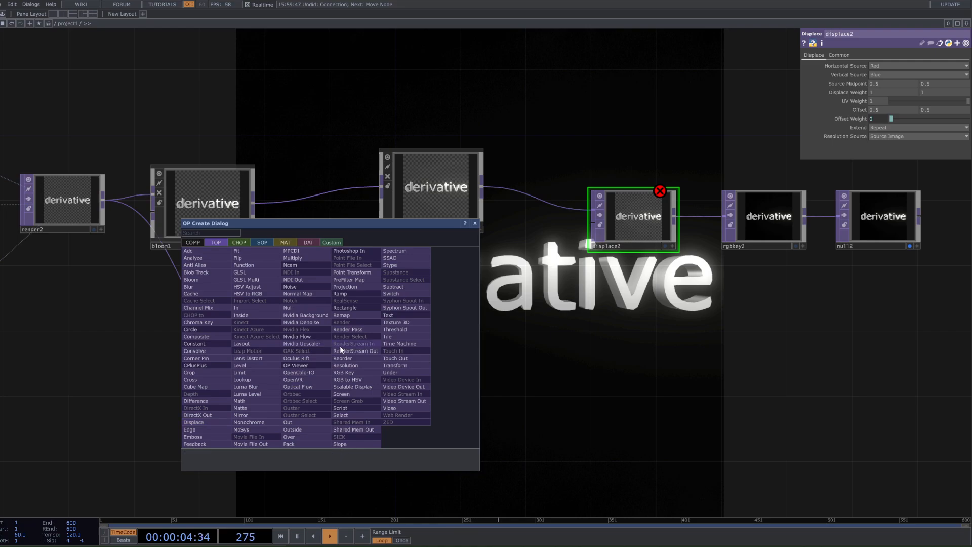
pyautogui.write('slo')
pyautogui.click(366, 441)
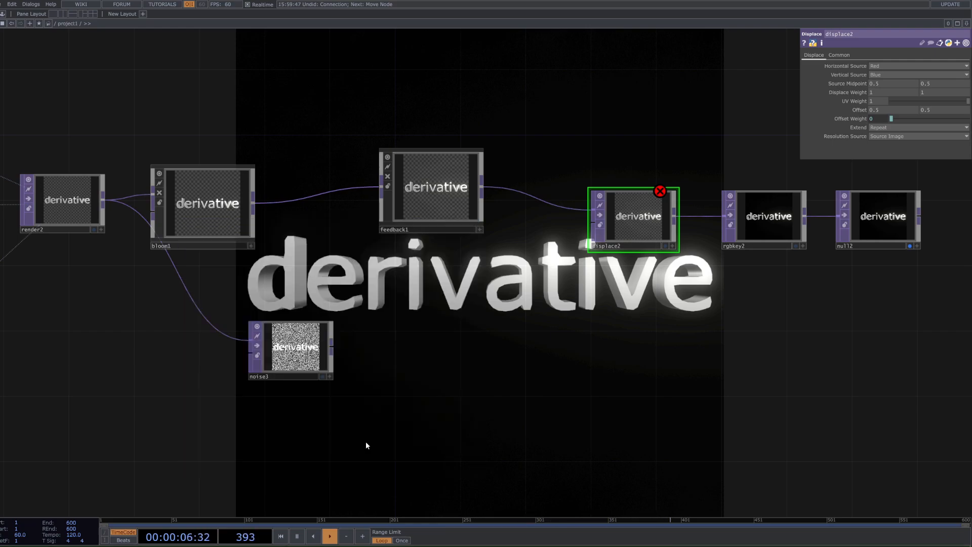
pyautogui.click(448, 374)
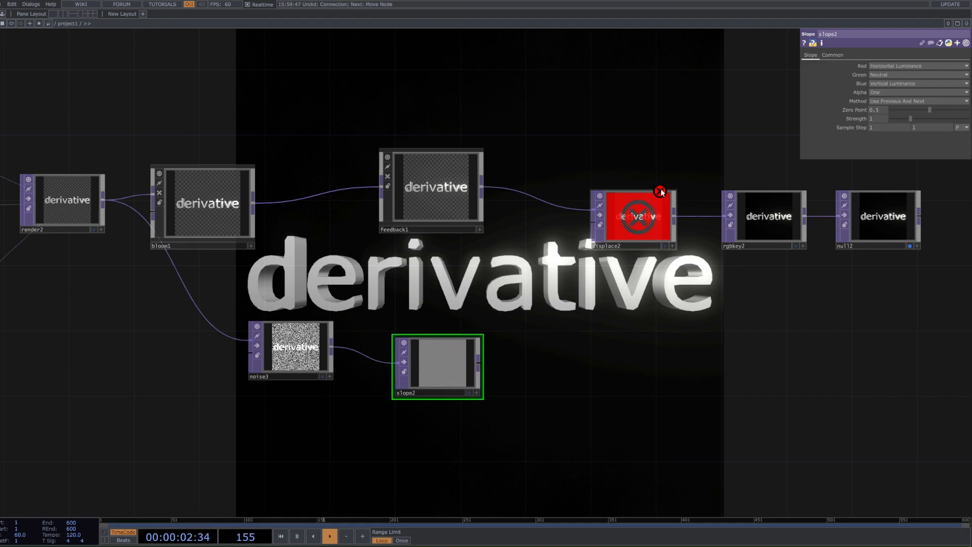
pyautogui.moveTo(478, 362); pyautogui.dragTo(586, 242)
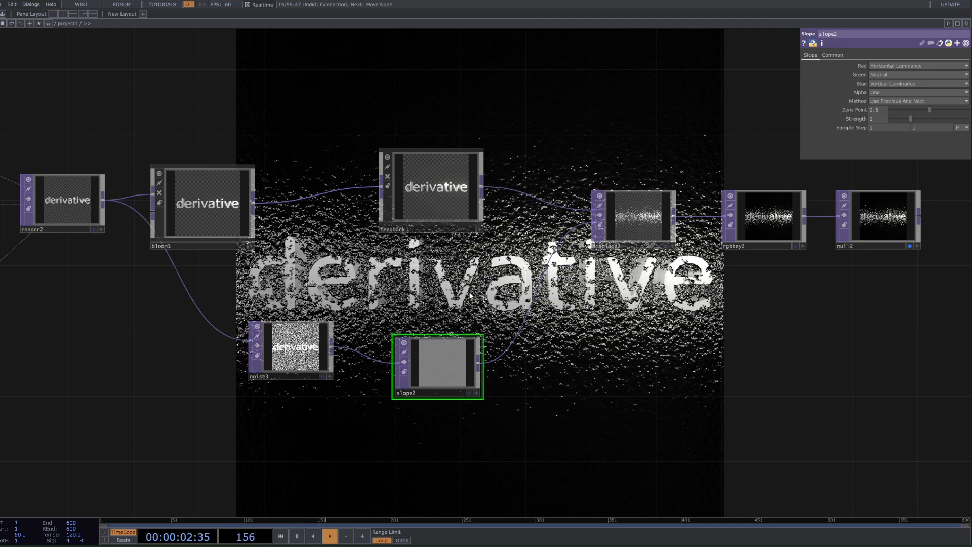
# - Set both of displace2's Displace Weight values to 0.2 and slope2's Strength to 0.38
pyautogui.click(640, 223)
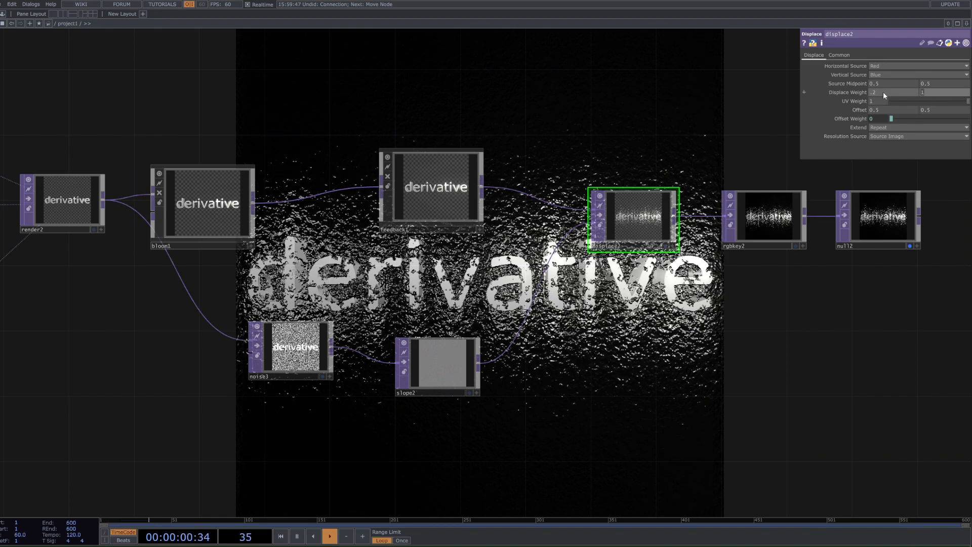
pyautogui.write('.2')
pyautogui.press('Return')
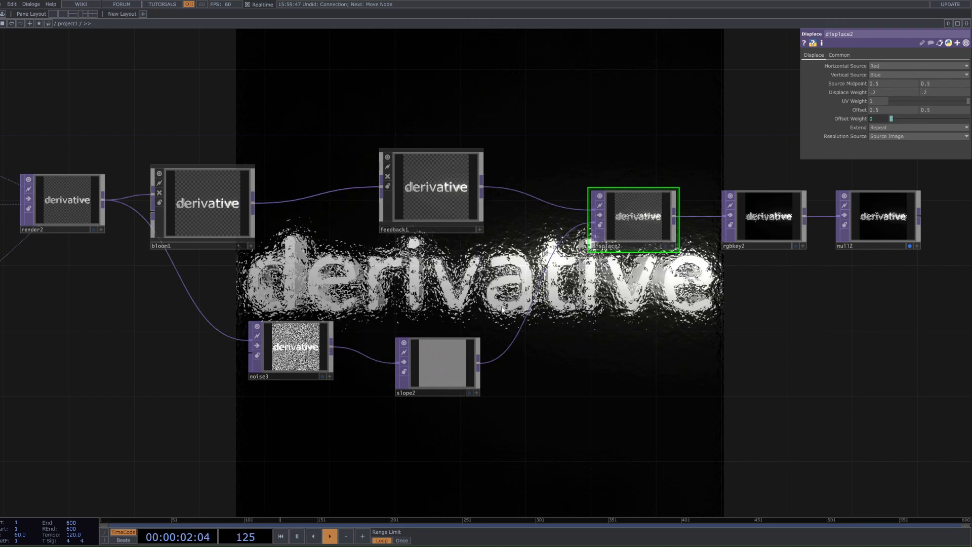
pyautogui.click(448, 351)
pyautogui.moveTo(911, 119); pyautogui.dragTo(898, 119)
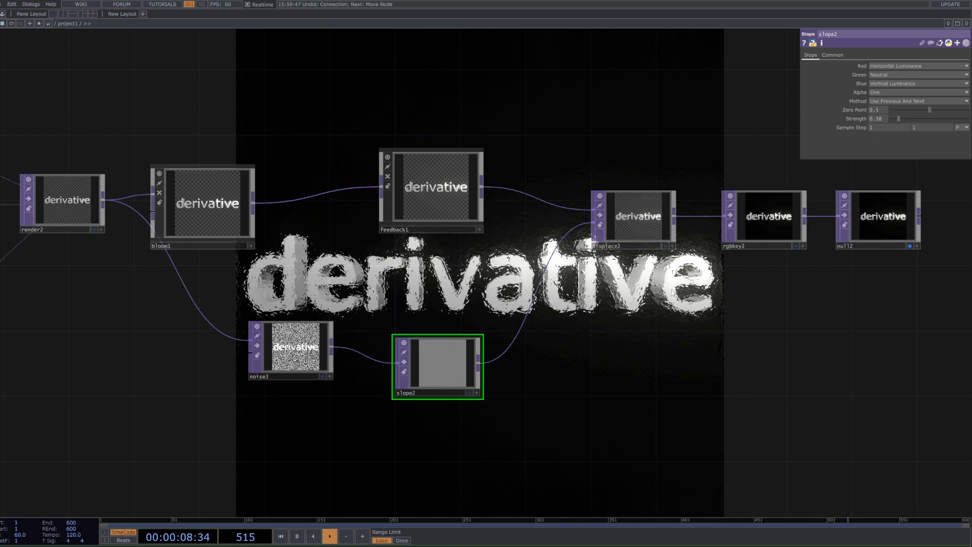
# - Try setting noise3's RGB output to Noise, and undo the change
pyautogui.moveTo(566, 337); pyautogui.dragTo(408, 296)
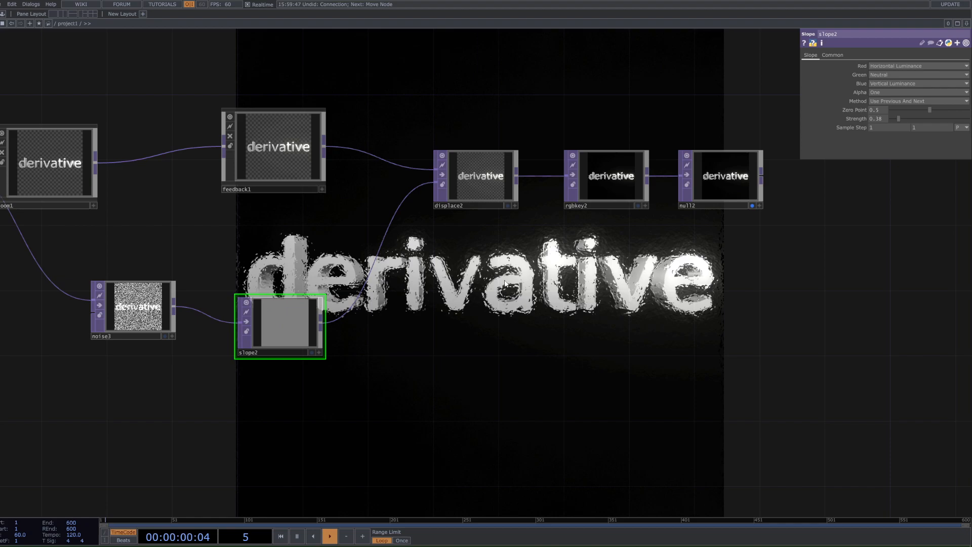
pyautogui.click(103, 335)
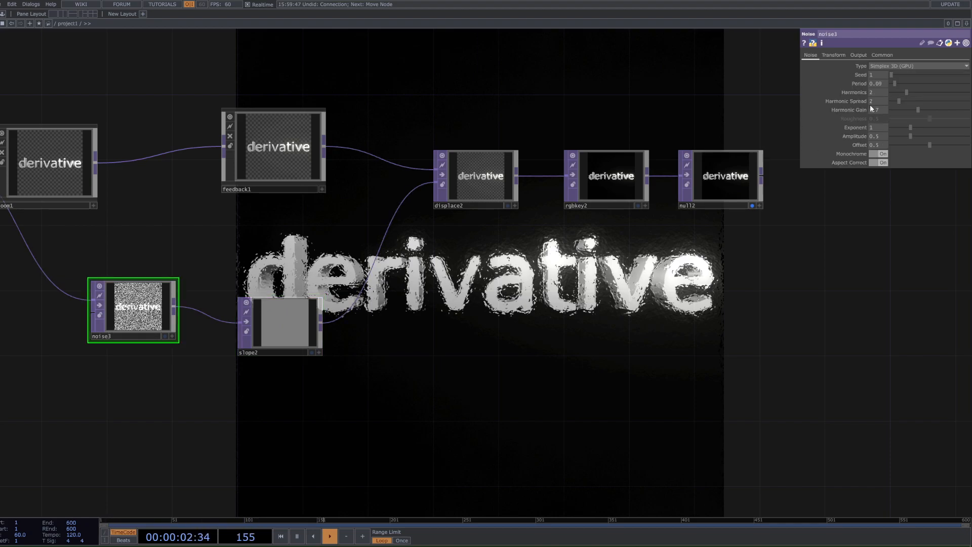
pyautogui.click(854, 55)
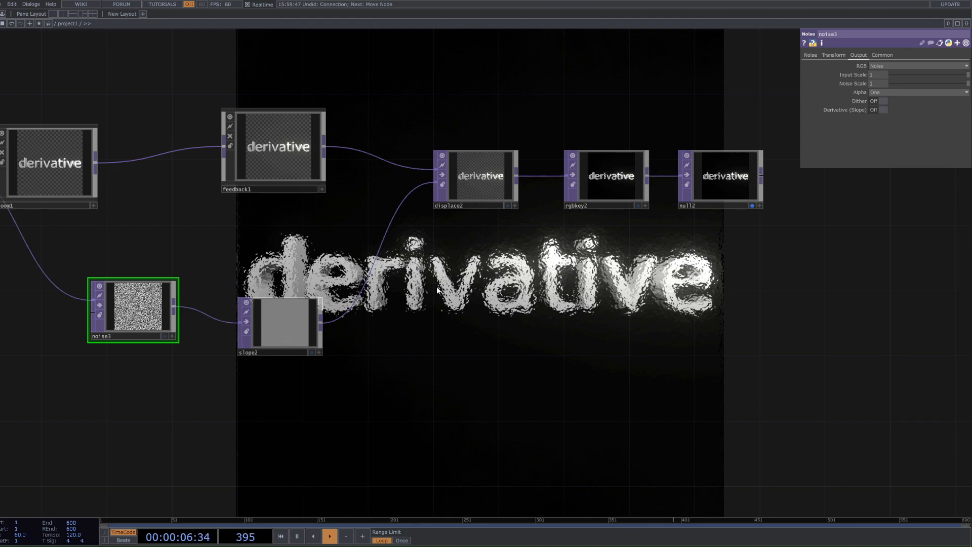
pyautogui.hotkey('ctrl', 'z')
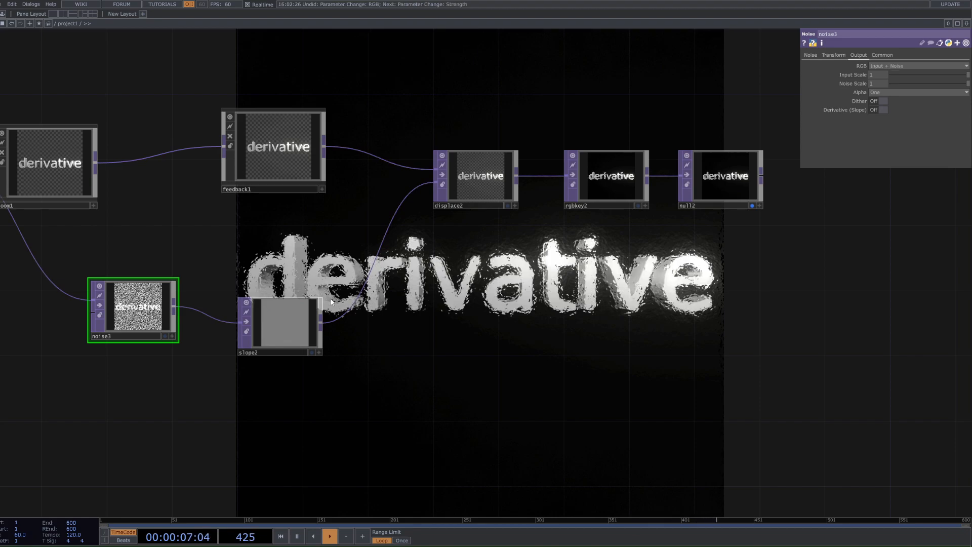
# - Set noise3's Period to 0.01 and line up slope2 level with noise3
pyautogui.click(810, 55)
pyautogui.moveTo(892, 86)
pyautogui.mouseDown()
pyautogui.moveTo(924, 84)
pyautogui.moveTo(885, 92)
pyautogui.mouseUp()
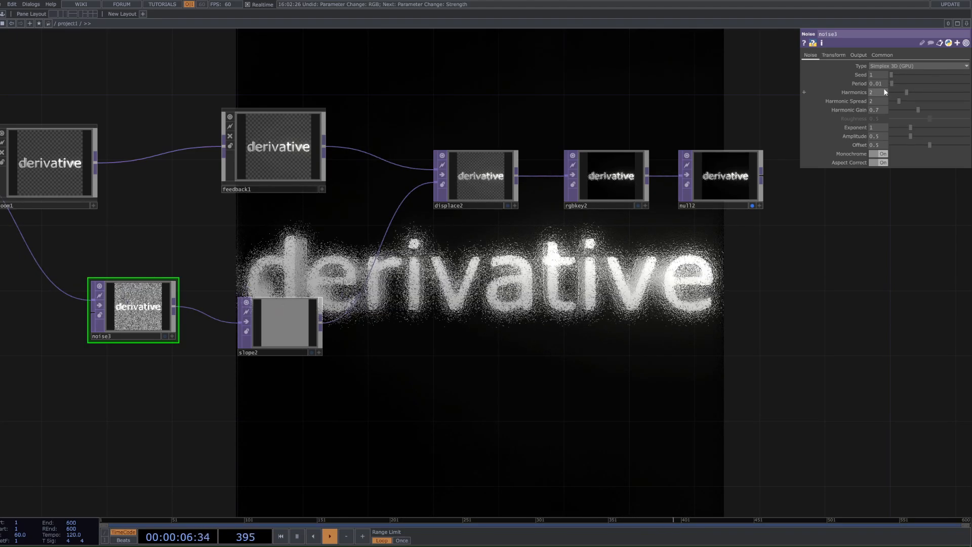
pyautogui.moveTo(402, 358); pyautogui.dragTo(394, 367)
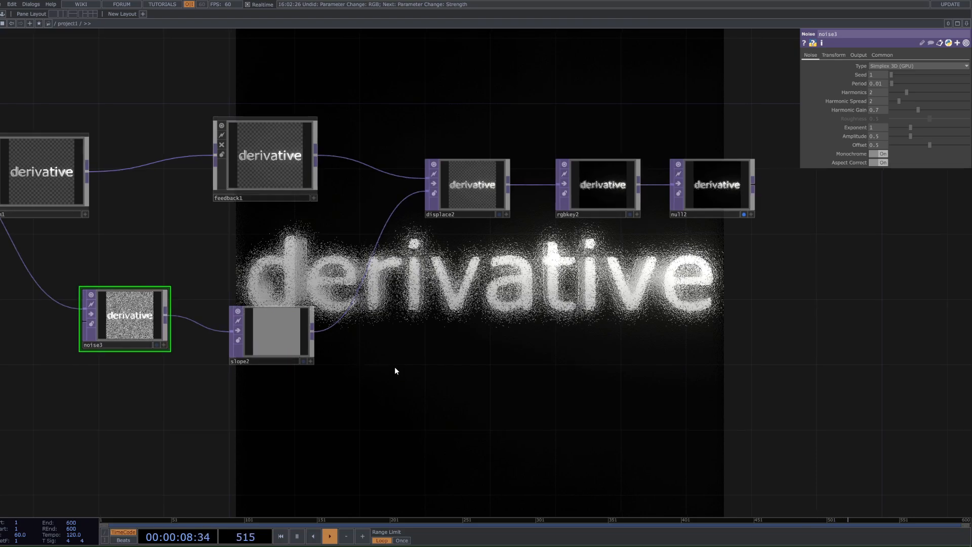
pyautogui.moveTo(287, 333); pyautogui.dragTo(303, 318)
# - Examine displace2's parameters and the node chain back to the text geometry, briefly pausing and resuming timeline playback
pyautogui.click(471, 188)
pyautogui.scroll(-4, 537, 328)
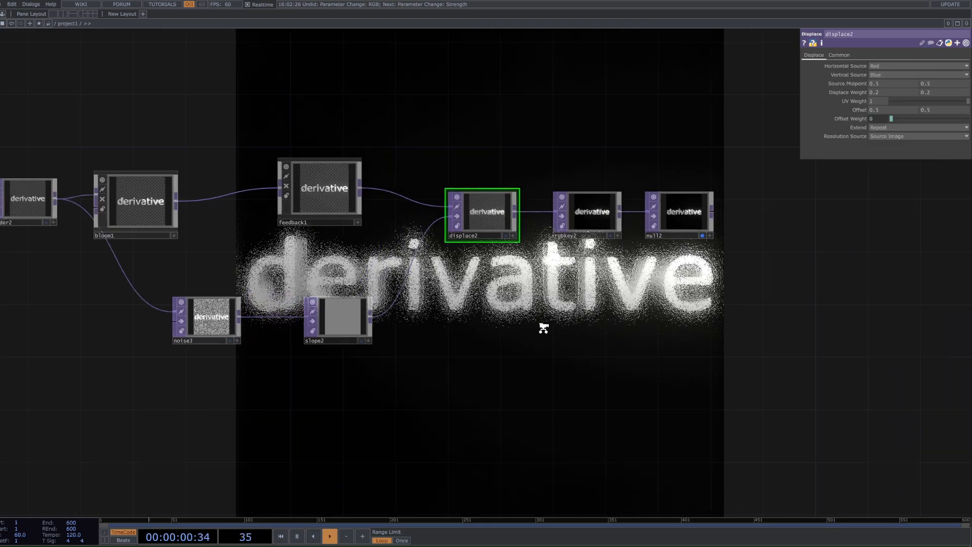
pyautogui.moveTo(528, 320); pyautogui.dragTo(603, 290)
pyautogui.press('space')
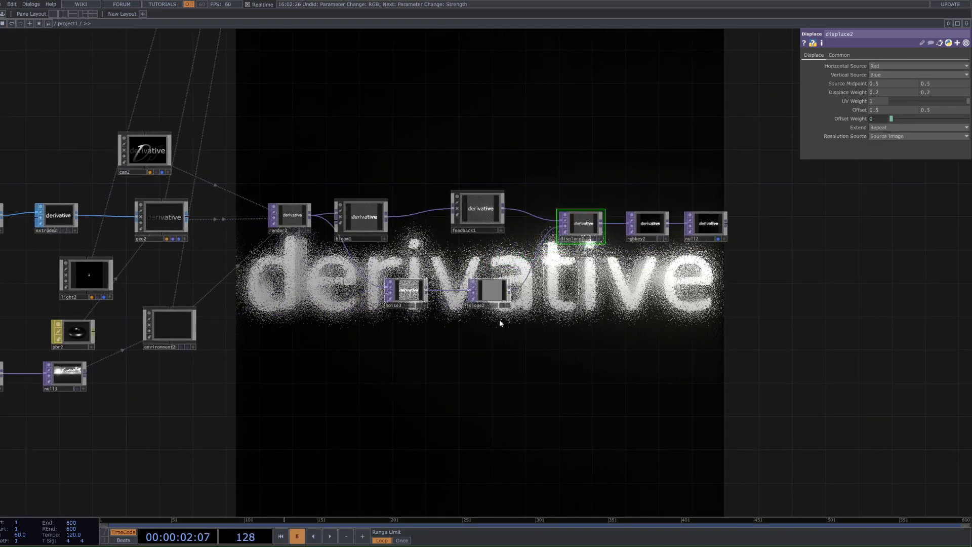
pyautogui.press('space')
pyautogui.moveTo(487, 308); pyautogui.dragTo(537, 268)
pyautogui.scroll(-3, 559, 228)
pyautogui.scroll(3, 548, 288)
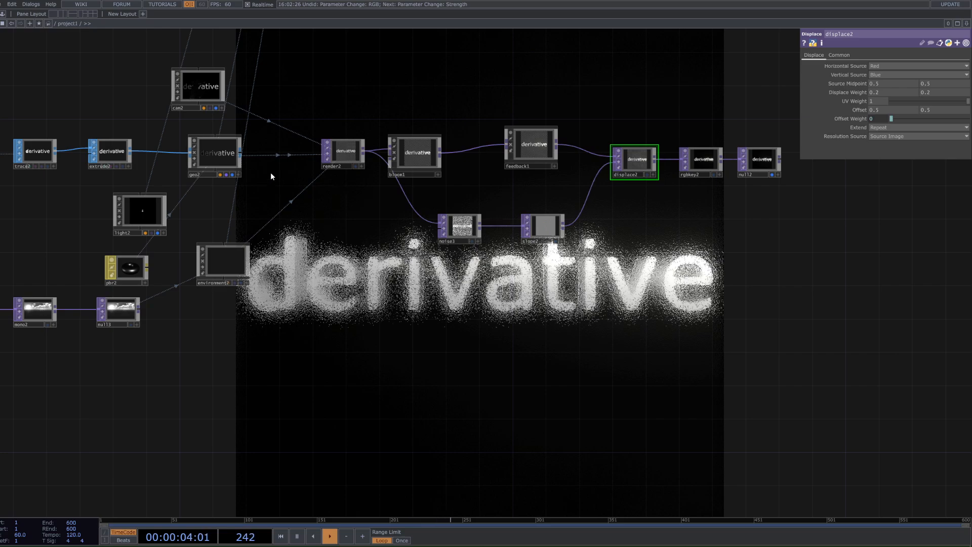
# - Set bloom1's Threshold to 0.444 and slope2's Strength to 0.11
pyautogui.click(418, 152)
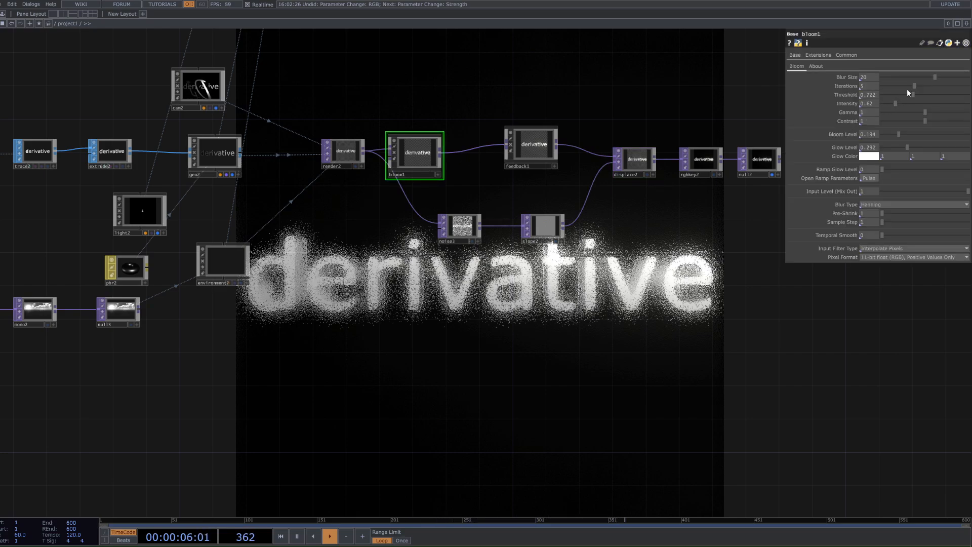
pyautogui.moveTo(909, 94); pyautogui.dragTo(894, 118)
pyautogui.click(534, 224)
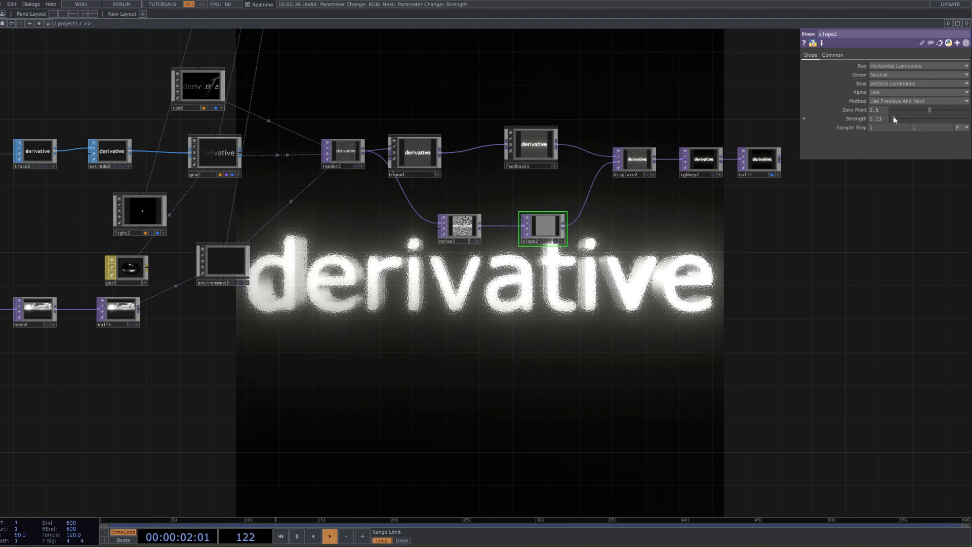
pyautogui.moveTo(893, 118); pyautogui.dragTo(892, 118)
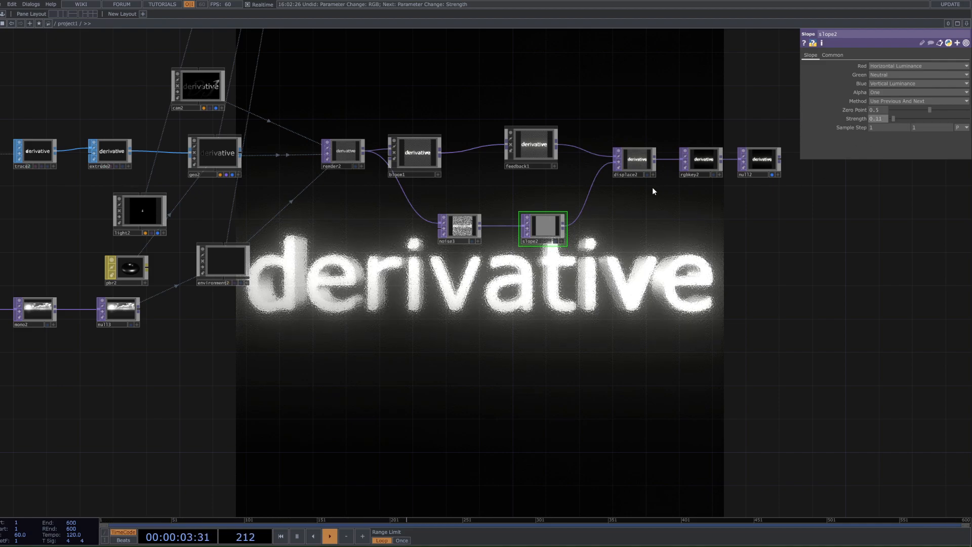
# - Try rewiring displace2 directly after render2, with its output feeding bloom1 and feedback1 feeding rgbkey2
pyautogui.click(620, 163)
pyautogui.click(618, 163)
pyautogui.moveTo(397, 122); pyautogui.dragTo(561, 172, button='right')
pyautogui.moveTo(435, 160); pyautogui.dragTo(618, 102)
pyautogui.moveTo(633, 160); pyautogui.dragTo(459, 168)
pyautogui.moveTo(364, 151); pyautogui.dragTo(572, 91)
pyautogui.hotkey('ctrl', 'z')
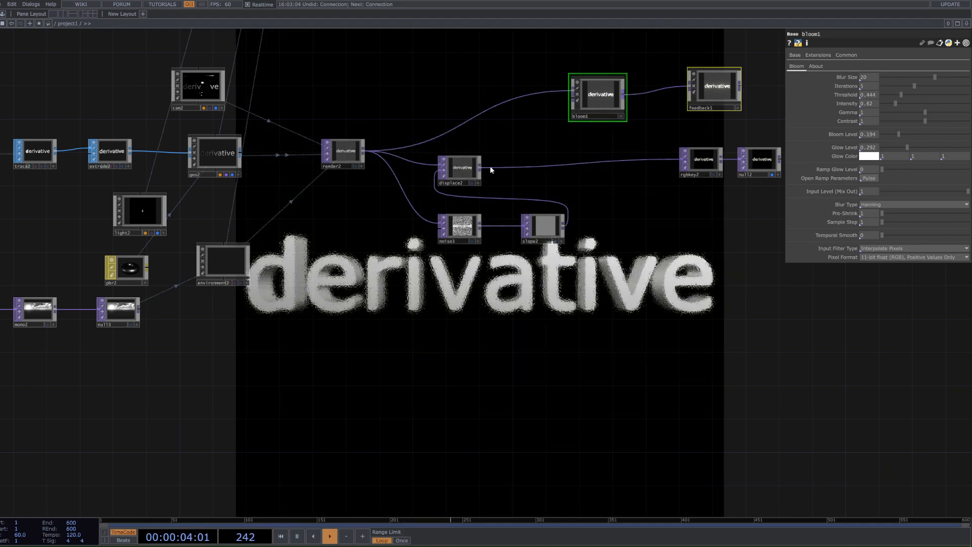
pyautogui.moveTo(480, 167); pyautogui.dragTo(573, 91)
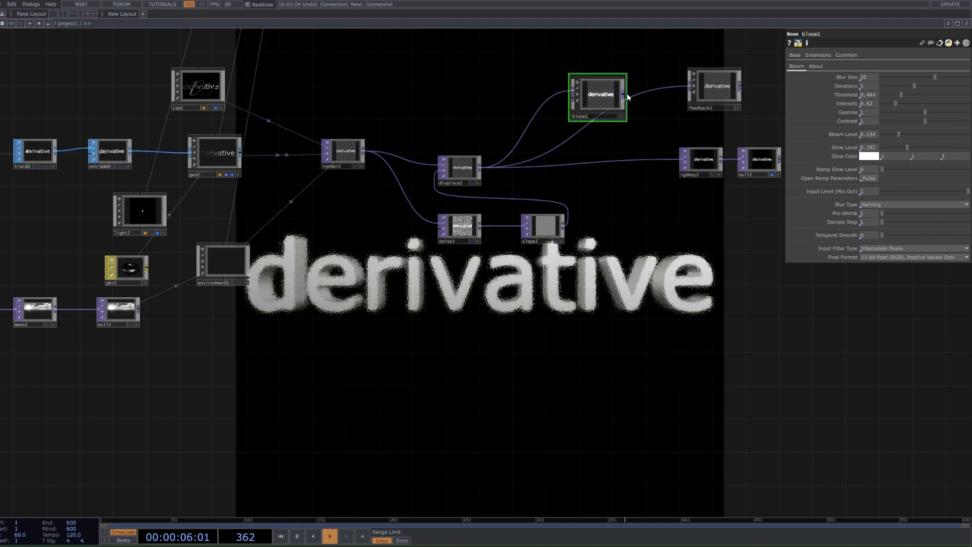
pyautogui.moveTo(740, 87); pyautogui.dragTo(681, 159)
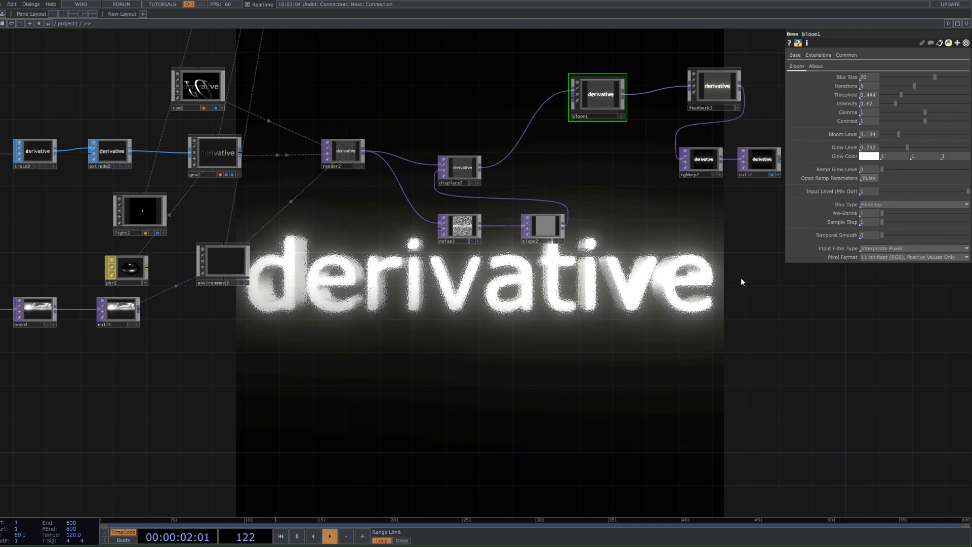
# - Undo the rewiring and return bloom1 and feedback1 to their places between render2 and displace2
pyautogui.moveTo(424, 140); pyautogui.dragTo(559, 242, button='right')
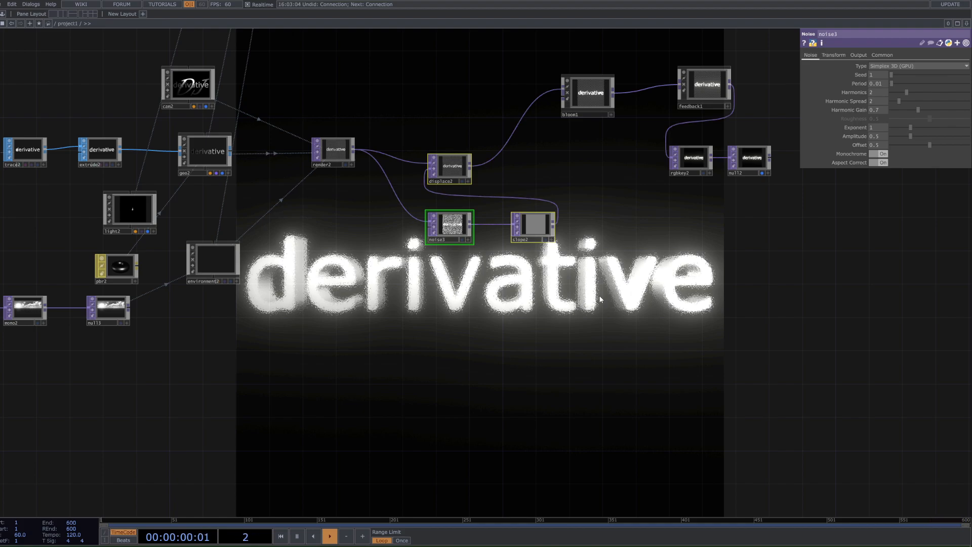
pyautogui.hotkey('ctrl', 'z')
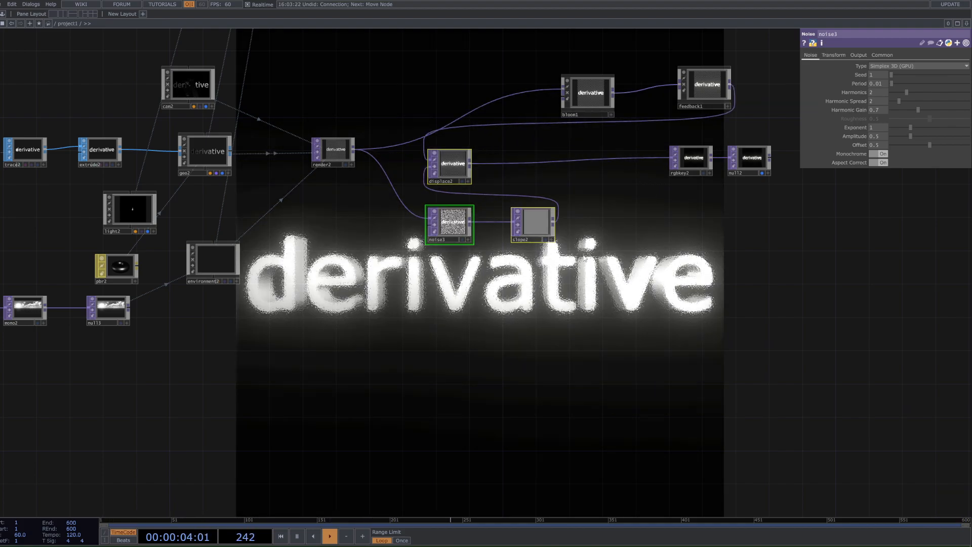
pyautogui.hotkey('ctrl', 'z')
pyautogui.moveTo(741, 66); pyautogui.dragTo(542, 120)
pyautogui.moveTo(719, 77); pyautogui.dragTo(561, 118)
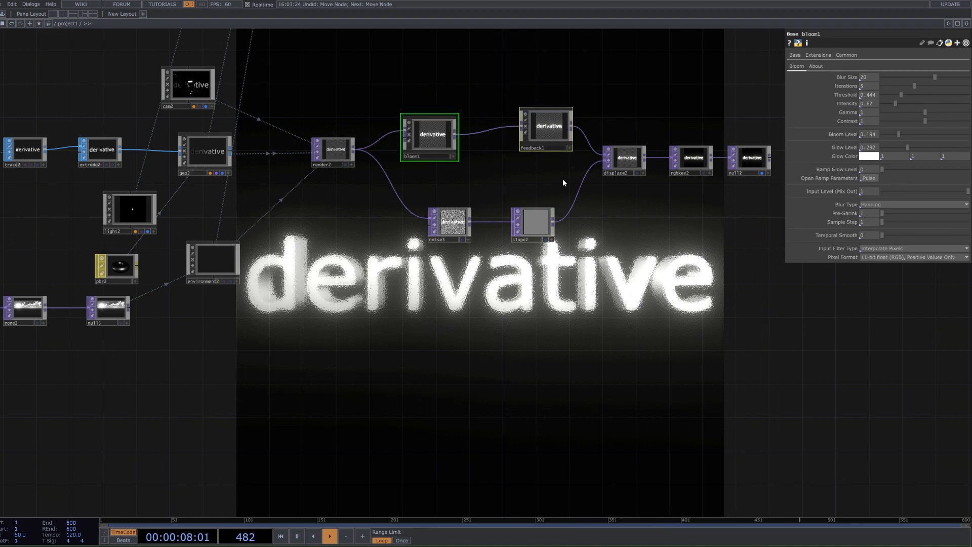
# - Turn off the node viewers of noise3 and slope2, and shift cam2 slightly to sit above geo2
pyautogui.moveTo(509, 235); pyautogui.dragTo(456, 238)
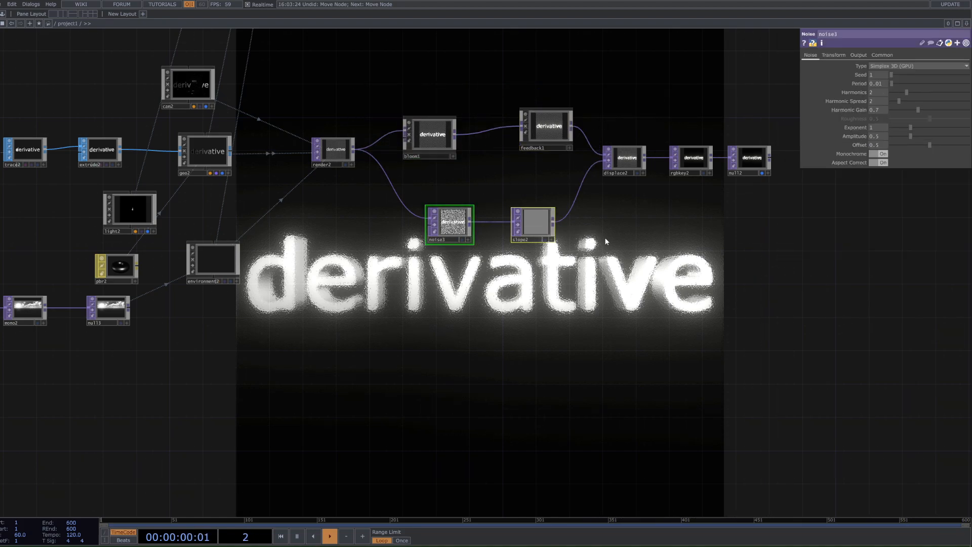
pyautogui.click(434, 212)
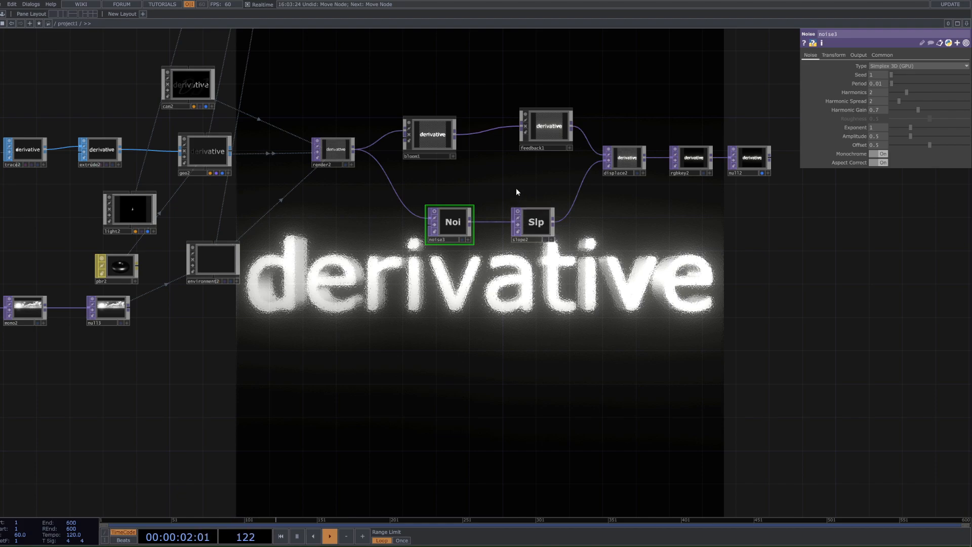
pyautogui.scroll(-5, 520, 307)
pyautogui.scroll(2, 269, 201)
pyautogui.moveTo(354, 123); pyautogui.dragTo(394, 215)
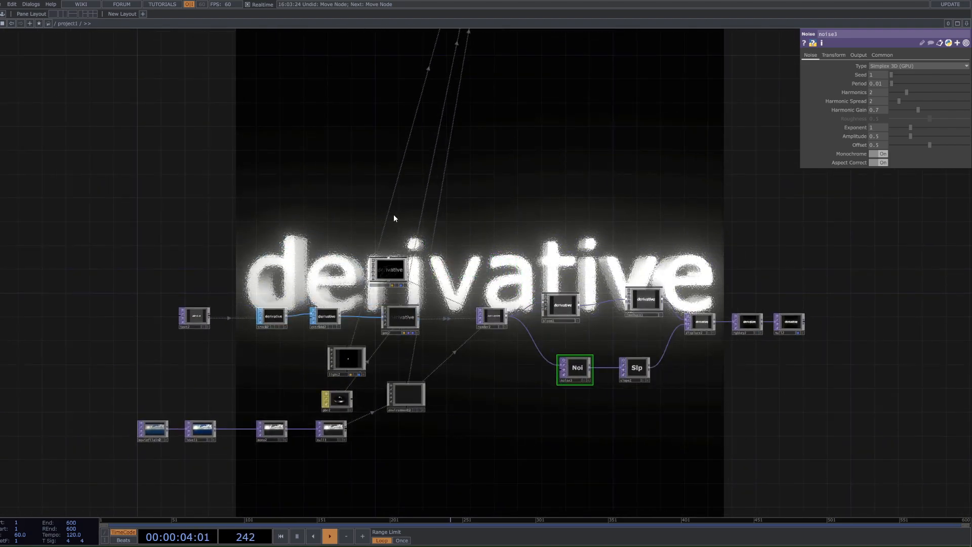
pyautogui.moveTo(390, 277); pyautogui.dragTo(408, 278)
# - Add an Audio File In CHOP in the empty space above the text geometry chain
pyautogui.moveTo(424, 205); pyautogui.dragTo(423, 249)
pyautogui.press('Tab')
pyautogui.write('a')
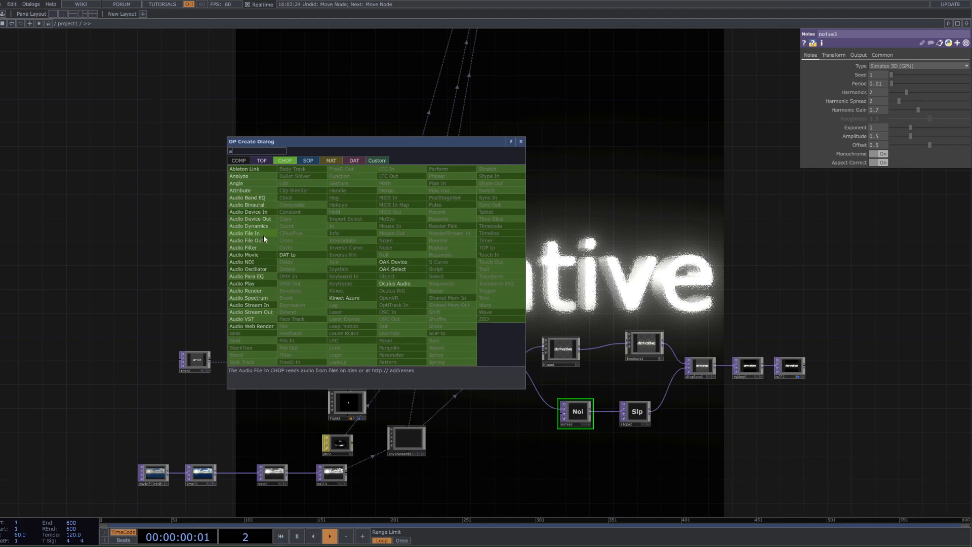
pyautogui.click(266, 234)
pyautogui.click(338, 237)
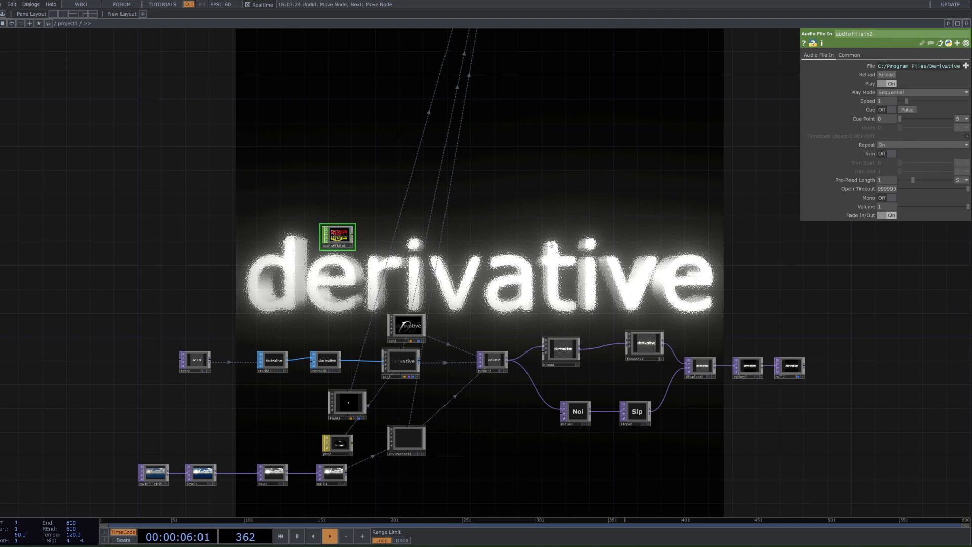
# - Add an Audio Device Out CHOP fed by the audio file node, placed just below it
pyautogui.scroll(2, 357, 239)
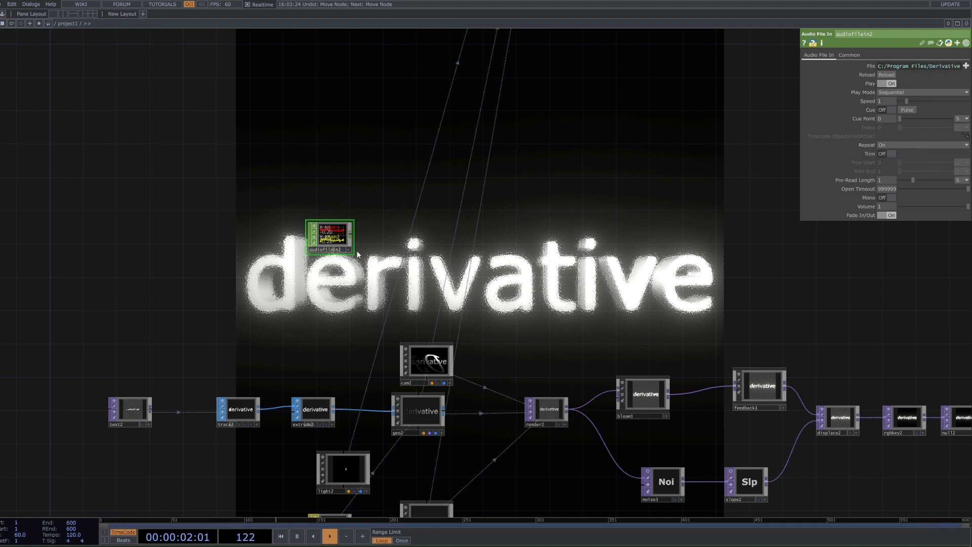
pyautogui.rightClick(351, 236)
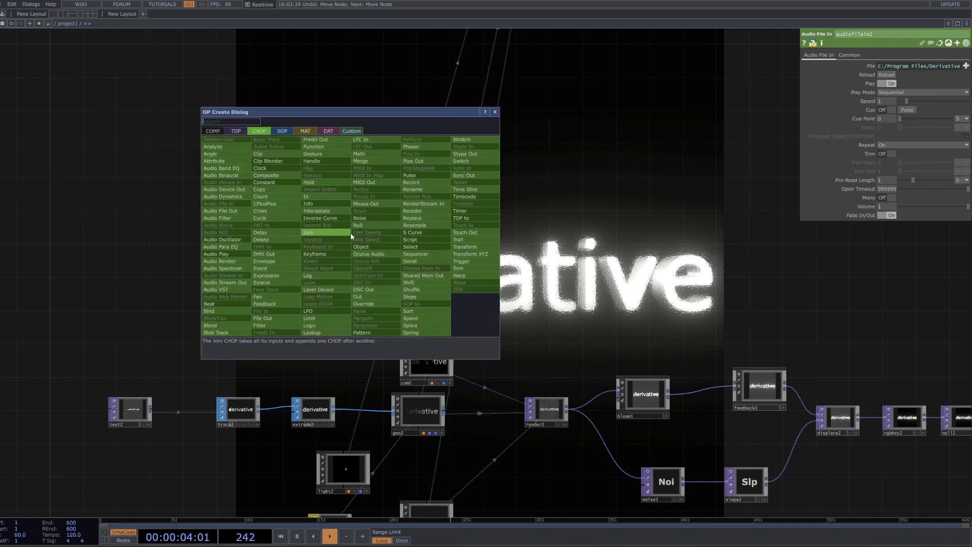
pyautogui.click(207, 205)
pyautogui.click(382, 273)
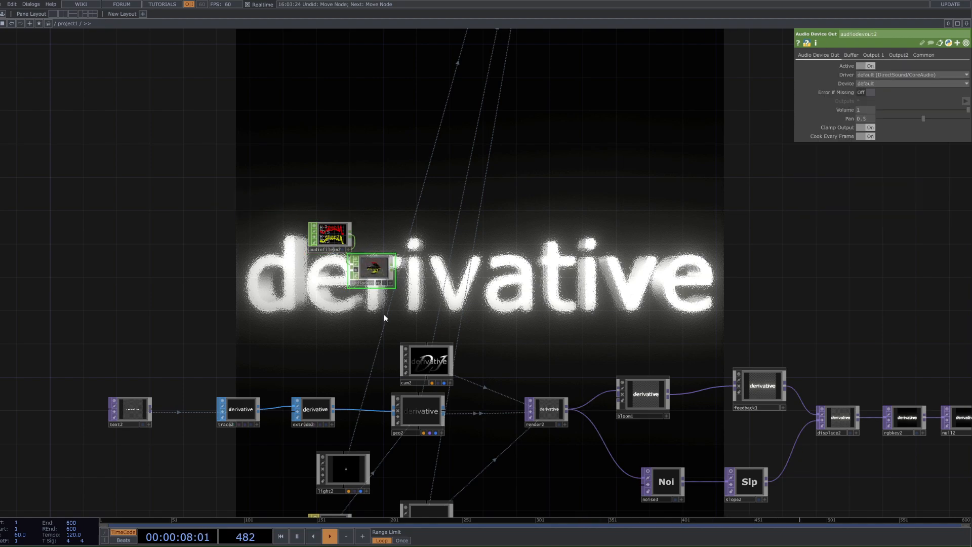
# - Add the audioAnalysis component from the palette's Tools and wire the audio file node into it
pyautogui.hotkey('alt', 'b')
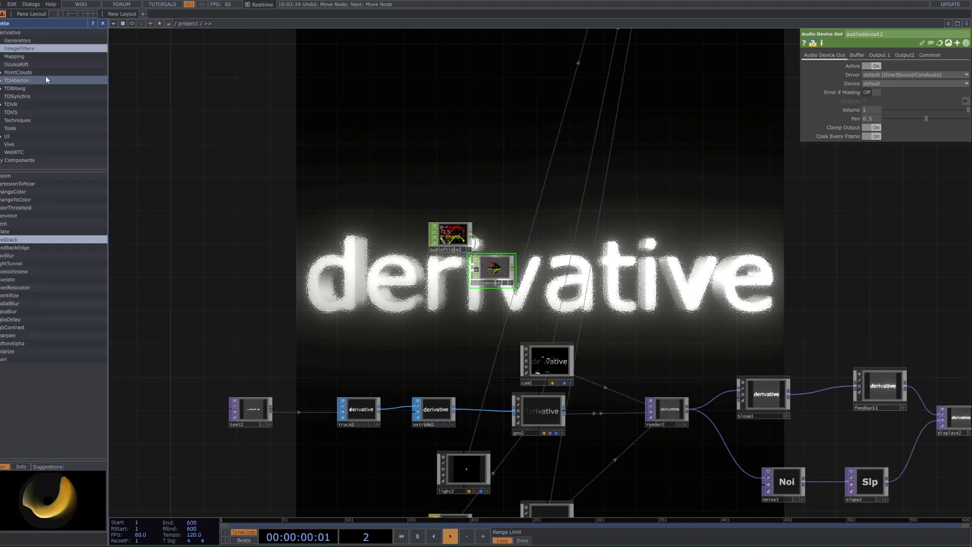
pyautogui.click(25, 129)
pyautogui.moveTo(48, 192); pyautogui.dragTo(274, 180)
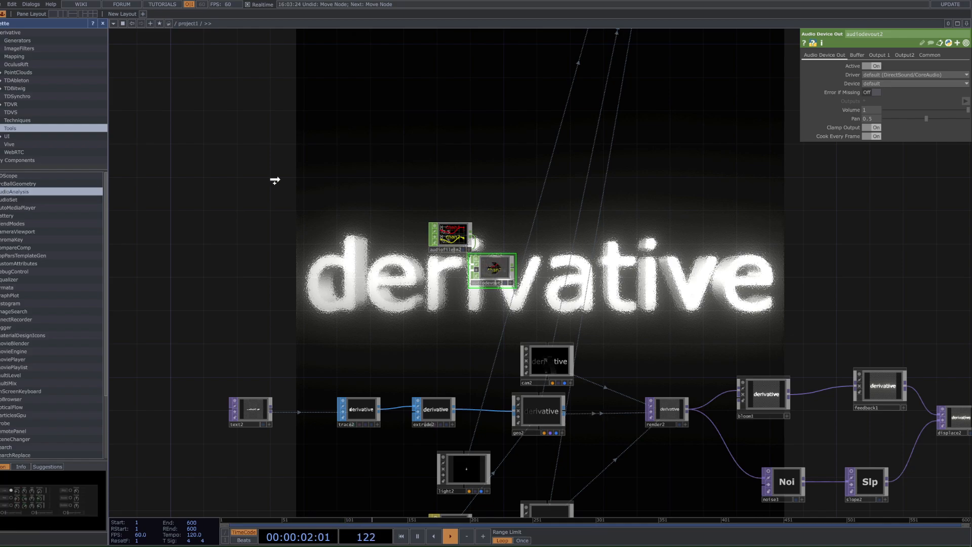
pyautogui.moveTo(455, 238); pyautogui.dragTo(603, 228)
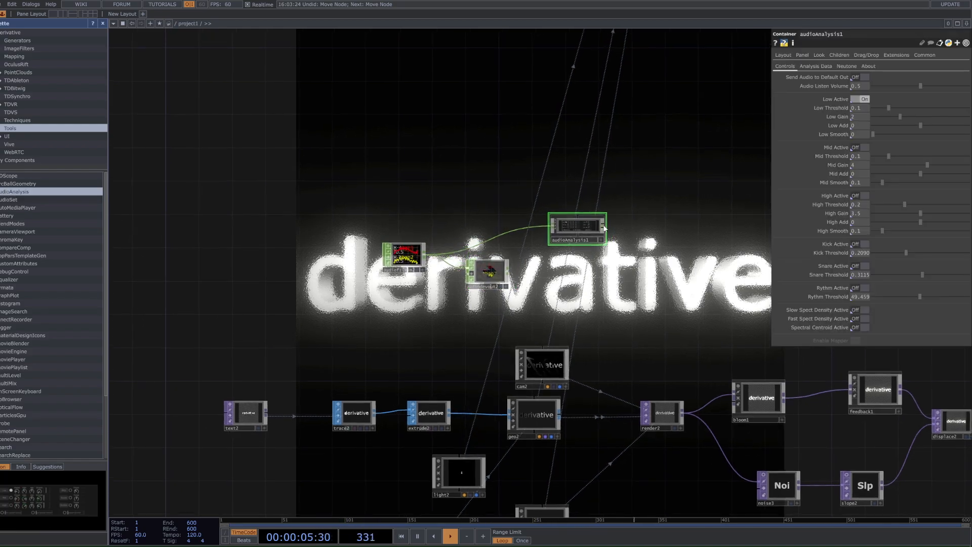
# - Add a Select CHOP connected to the output of audioAnalysis1
pyautogui.rightClick(603, 228)
pyautogui.write('se')
pyautogui.click(675, 240)
pyautogui.click(642, 233)
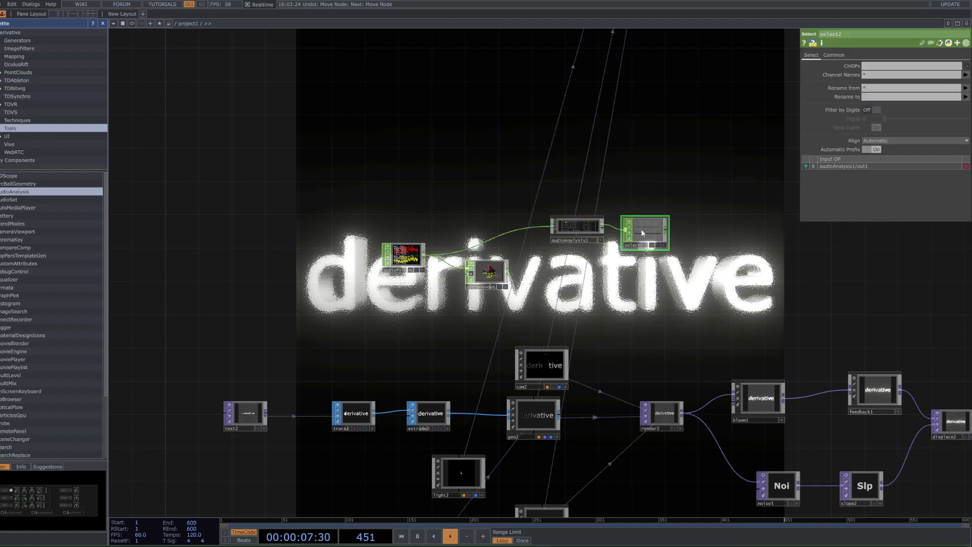
# - Enable Fast Spectral Density in audioAnalysis1's control interface
pyautogui.moveTo(604, 197); pyautogui.dragTo(489, 250, button='right')
pyautogui.moveTo(562, 225); pyautogui.dragTo(436, 251)
pyautogui.scroll(5, 436, 252)
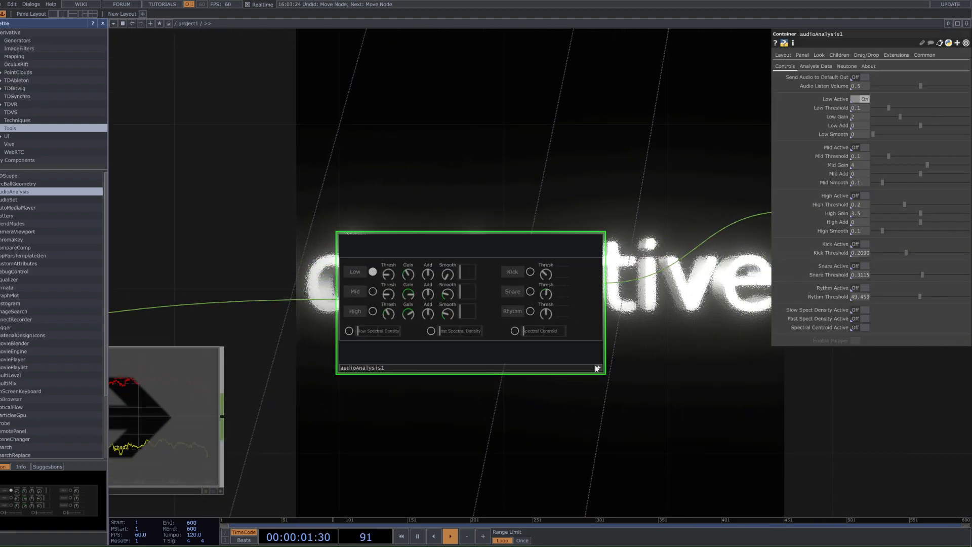
pyautogui.click(439, 332)
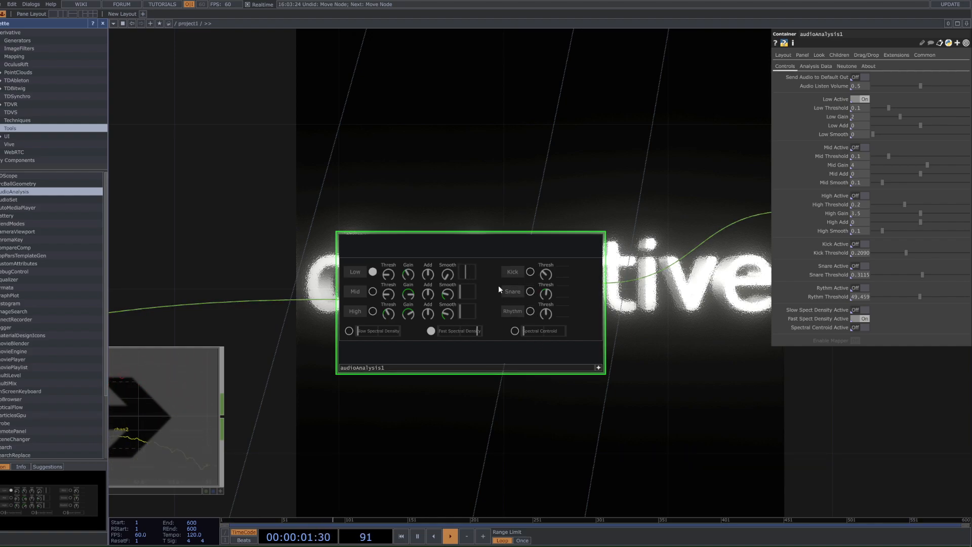
pyautogui.click(598, 368)
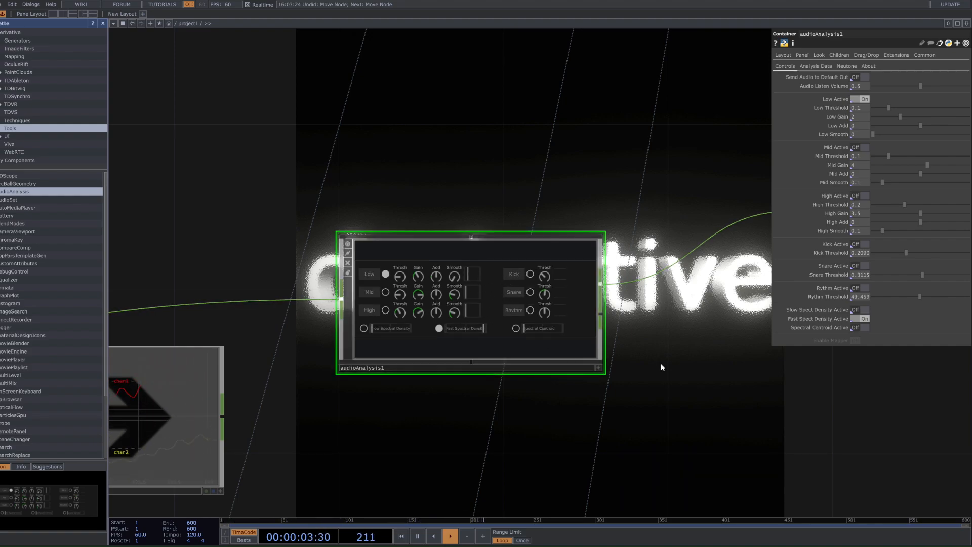
# - Add a Speed CHOP connected after select2
pyautogui.scroll(-3, 308, 347)
pyautogui.moveTo(634, 370); pyautogui.dragTo(251, 343)
pyautogui.scroll(-3, 429, 345)
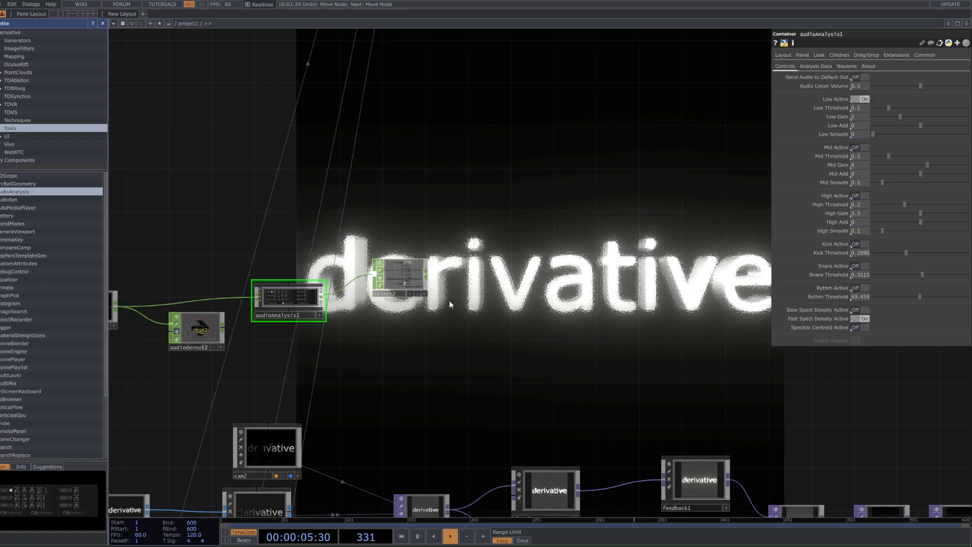
pyautogui.press('Tab')
pyautogui.write('speed')
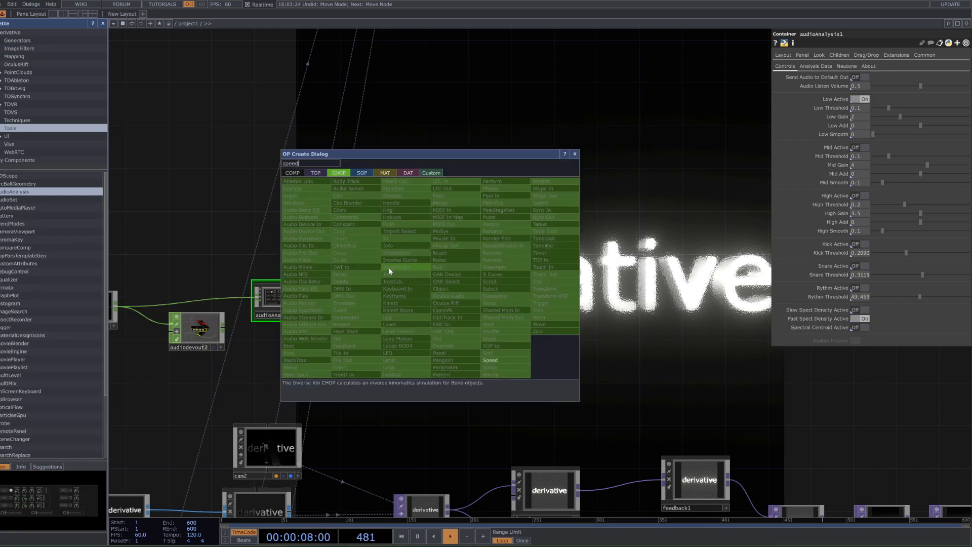
pyautogui.click(497, 360)
pyautogui.click(483, 295)
# - Close the component palette and compare the fmsd channel in select2 with its accumulated value in speed2
pyautogui.scroll(5, 508, 320)
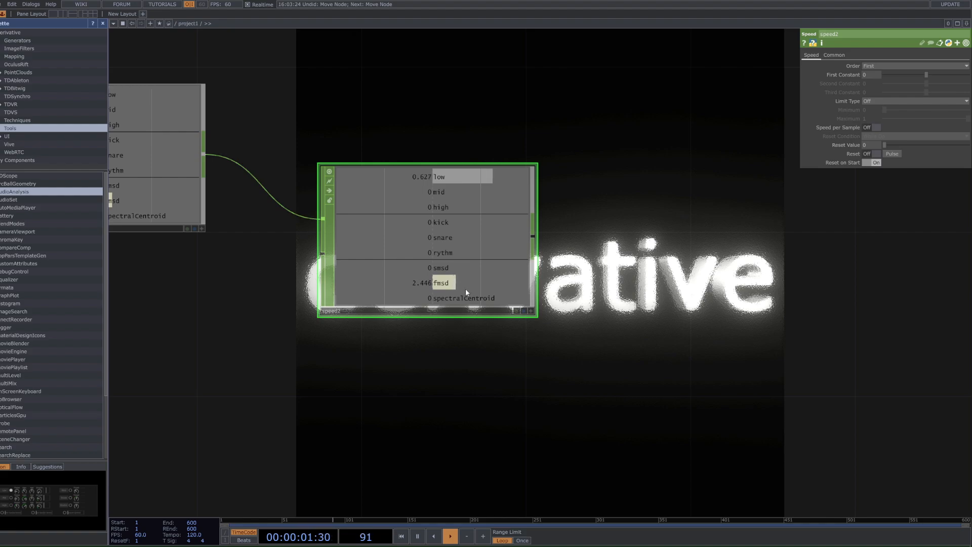
pyautogui.click(102, 23)
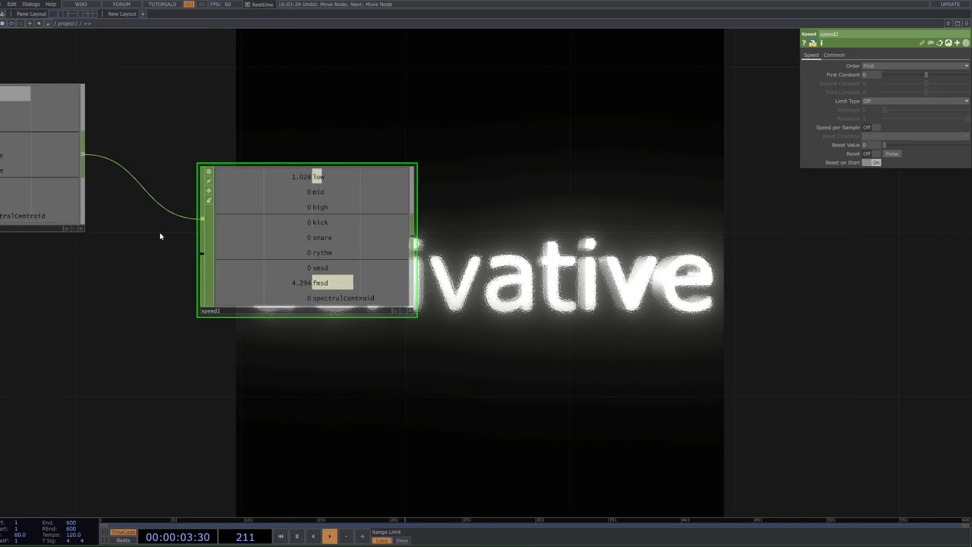
pyautogui.moveTo(159, 232); pyautogui.dragTo(220, 243)
pyautogui.click(188, 242)
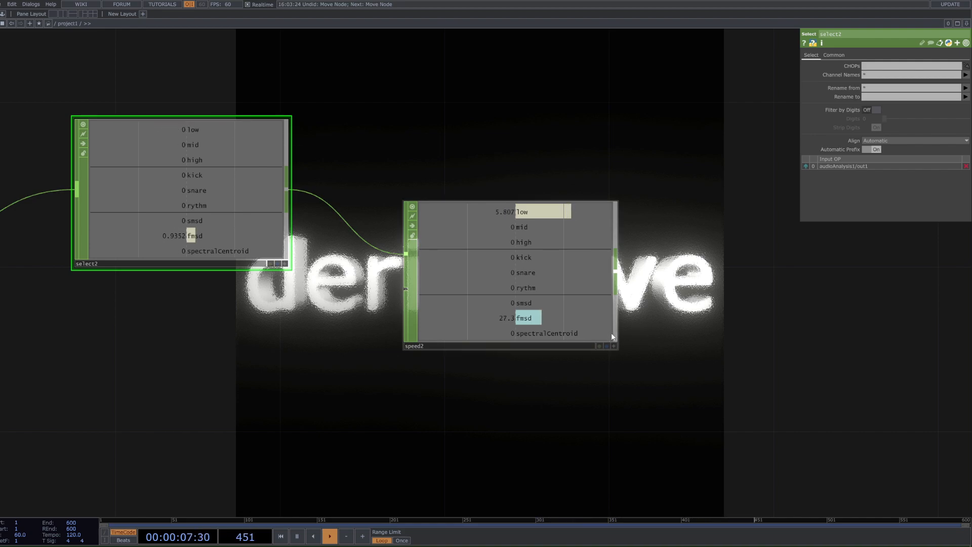
pyautogui.scroll(-2, 577, 338)
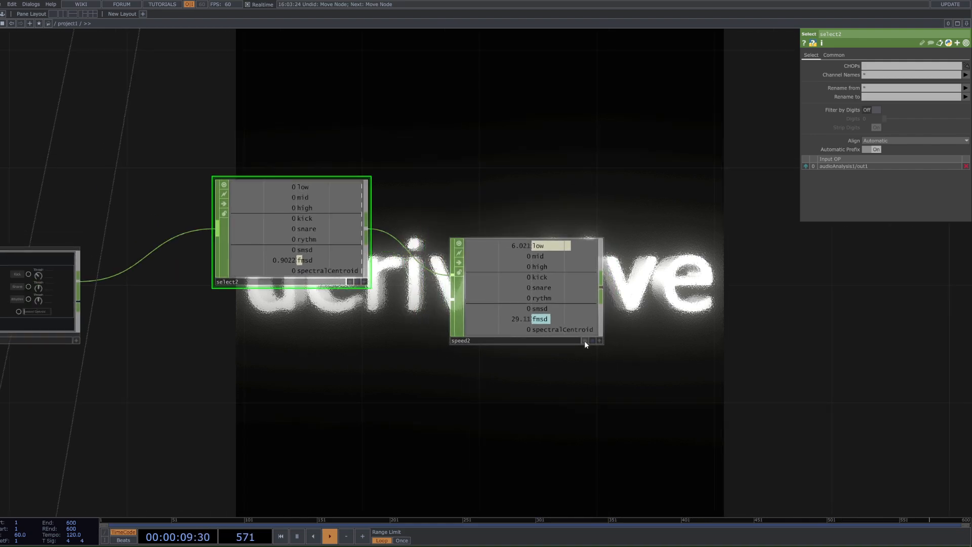
pyautogui.click(538, 321)
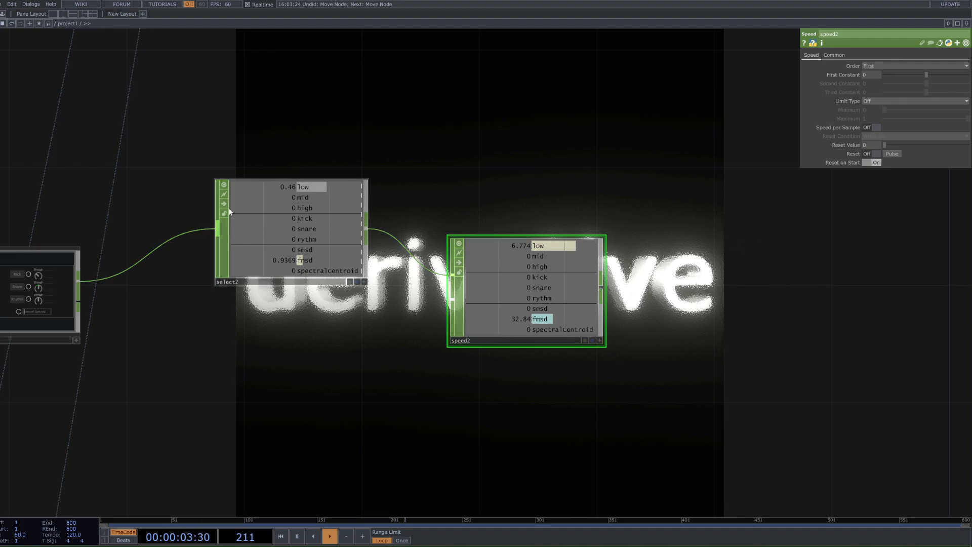
pyautogui.moveTo(562, 354); pyautogui.dragTo(473, 261)
pyautogui.scroll(-4, 416, 186)
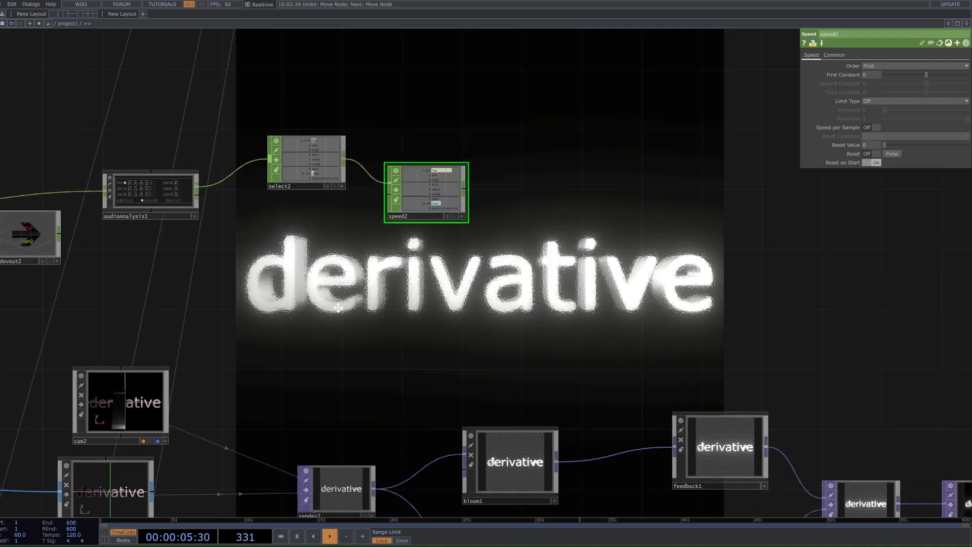
# - Drive all three Rotate values of geo2 with a CHOP reference to speed2's fmsd channel
pyautogui.moveTo(273, 474); pyautogui.dragTo(266, 424)
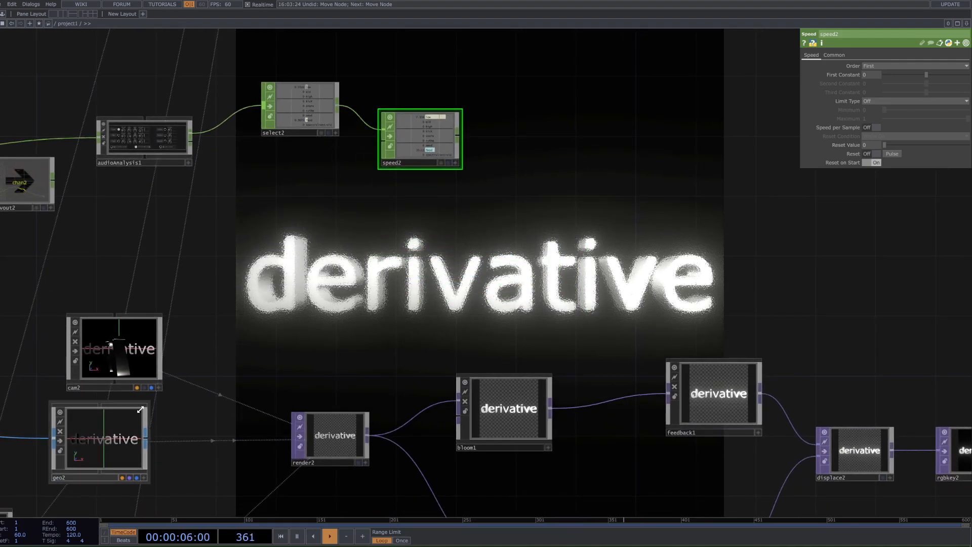
pyautogui.click(455, 163)
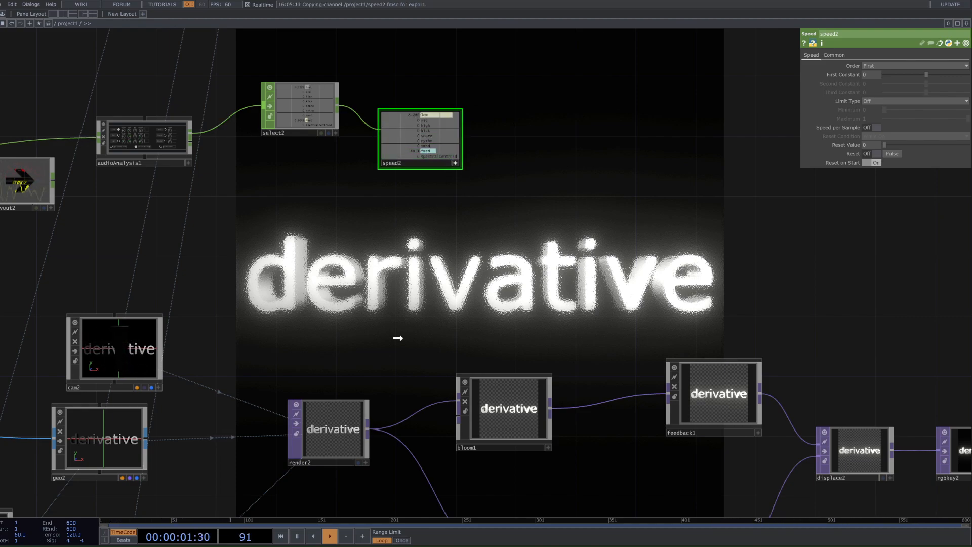
pyautogui.click(98, 473)
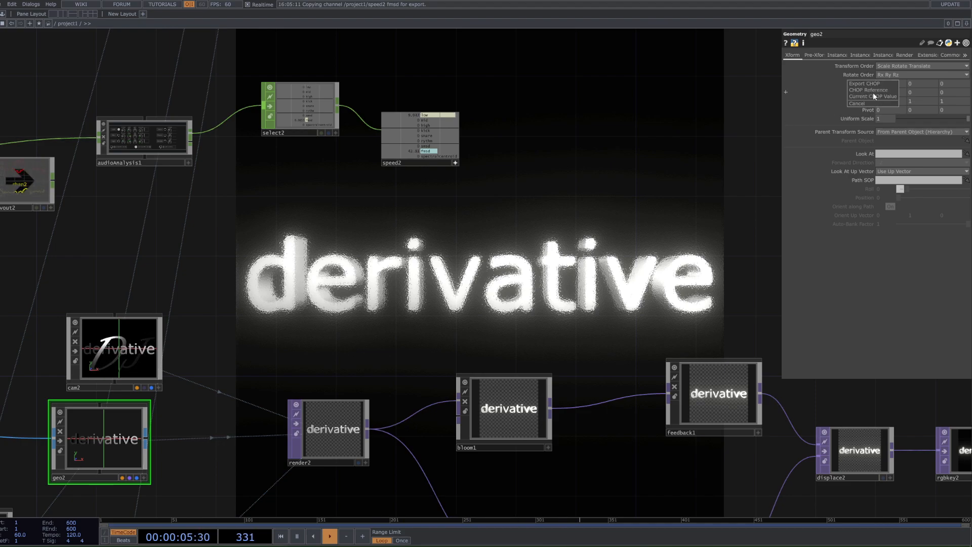
pyautogui.click(879, 89)
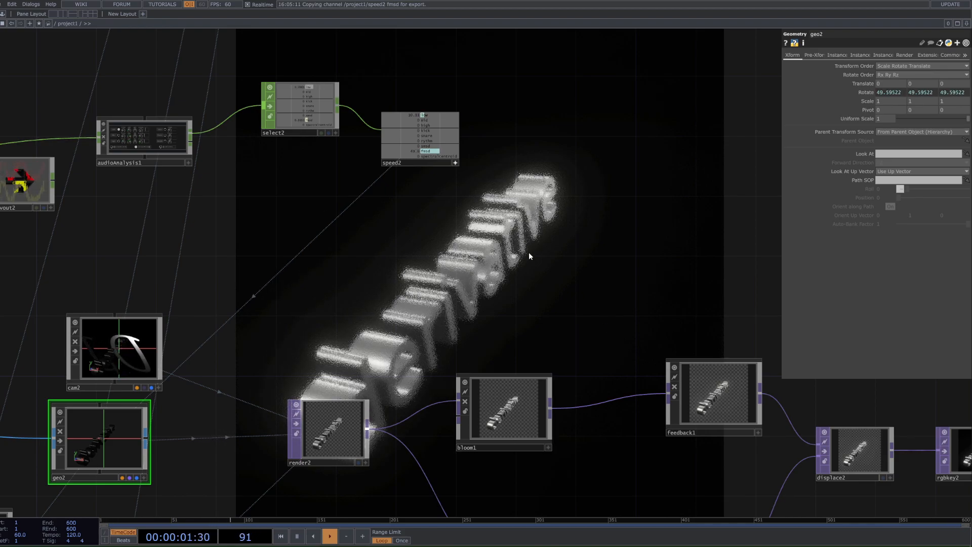
# - Multiply geo2's Rotate expressions by 30 for X, 10 for Y and 50 for Z
pyautogui.click(873, 95)
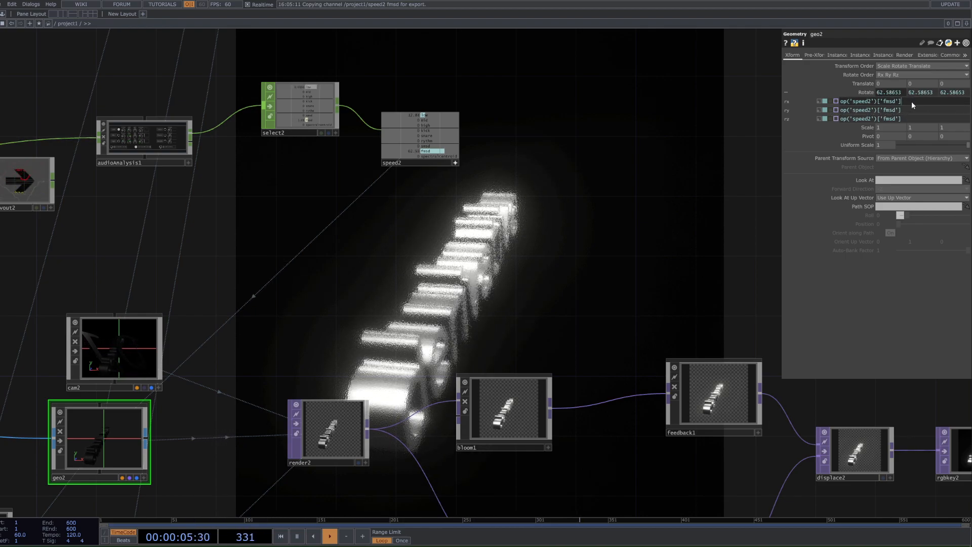
pyautogui.write('*30')
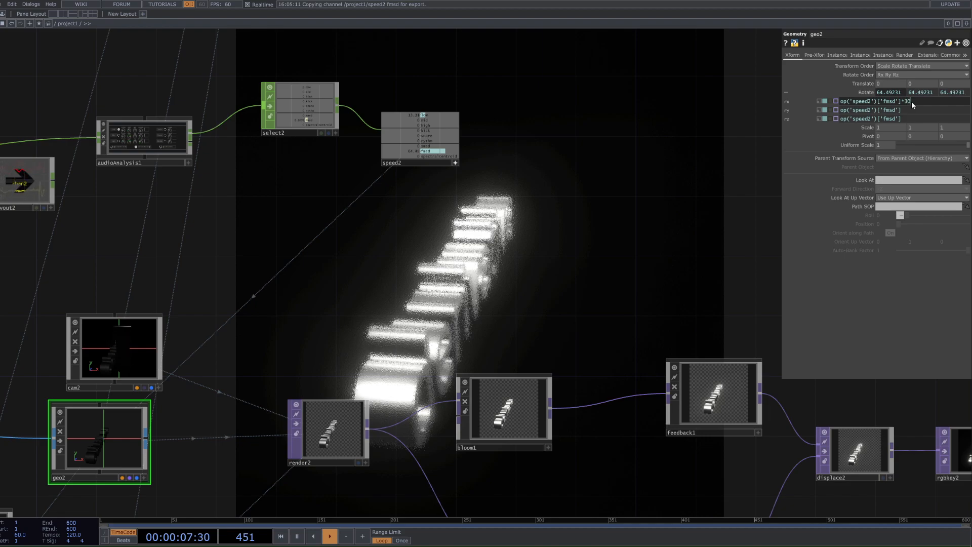
pyautogui.press('Return')
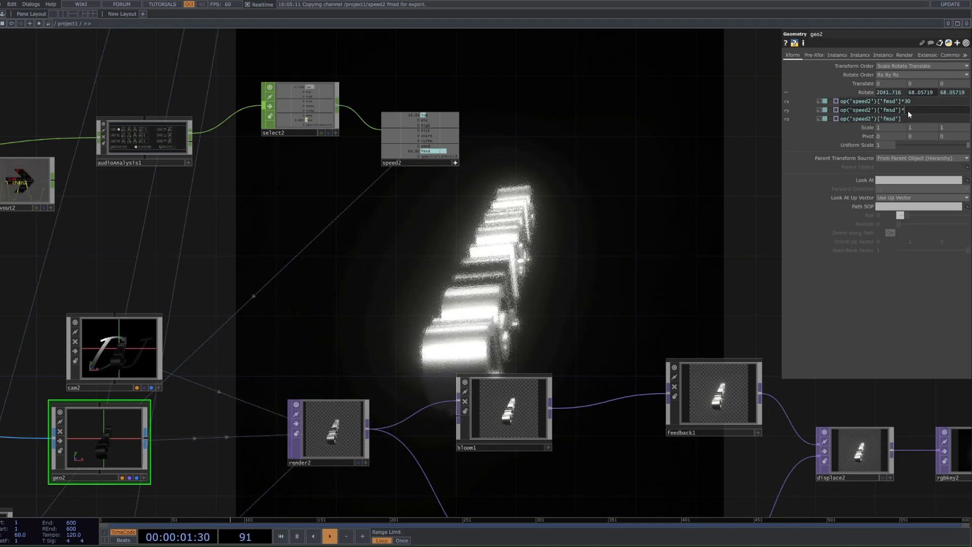
pyautogui.write('10')
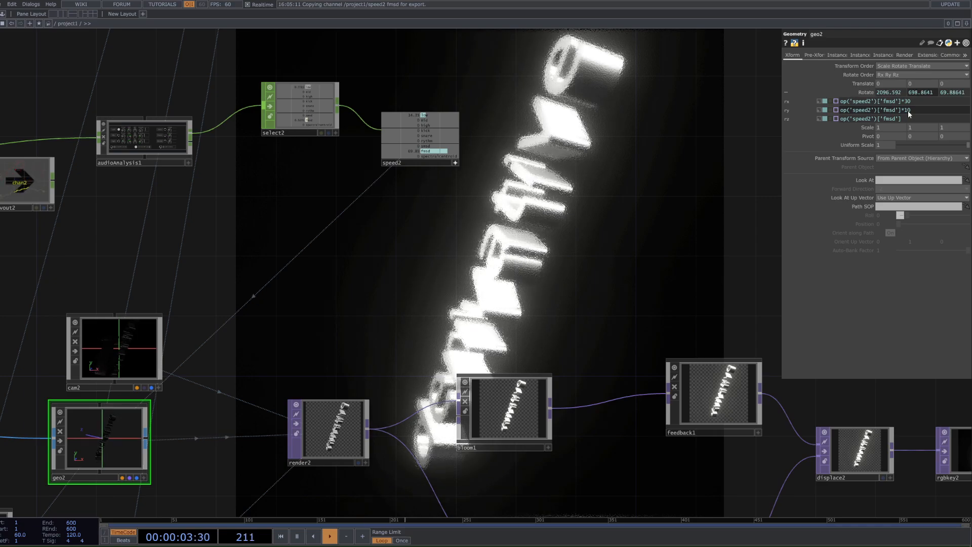
pyautogui.click(921, 116)
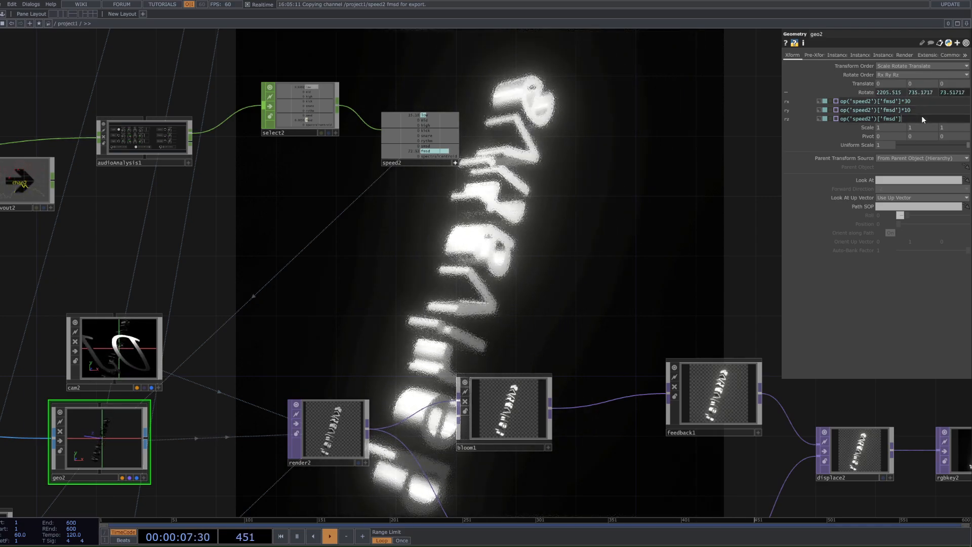
pyautogui.write('*50')
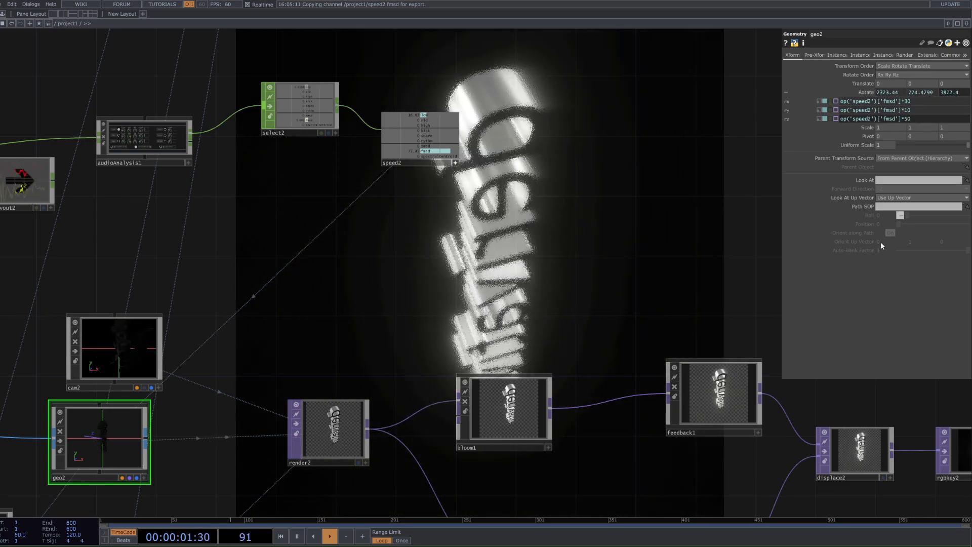
# - Try geo2's rotation with the Rotate Z expression switched to constant mode and only the X and Y expressions active
pyautogui.click(819, 101)
pyautogui.click(820, 110)
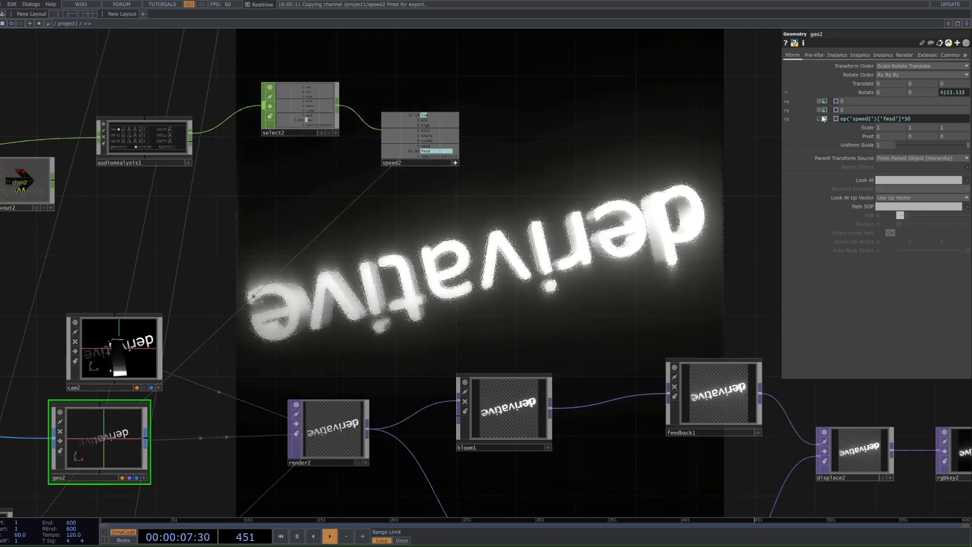
pyautogui.click(824, 101)
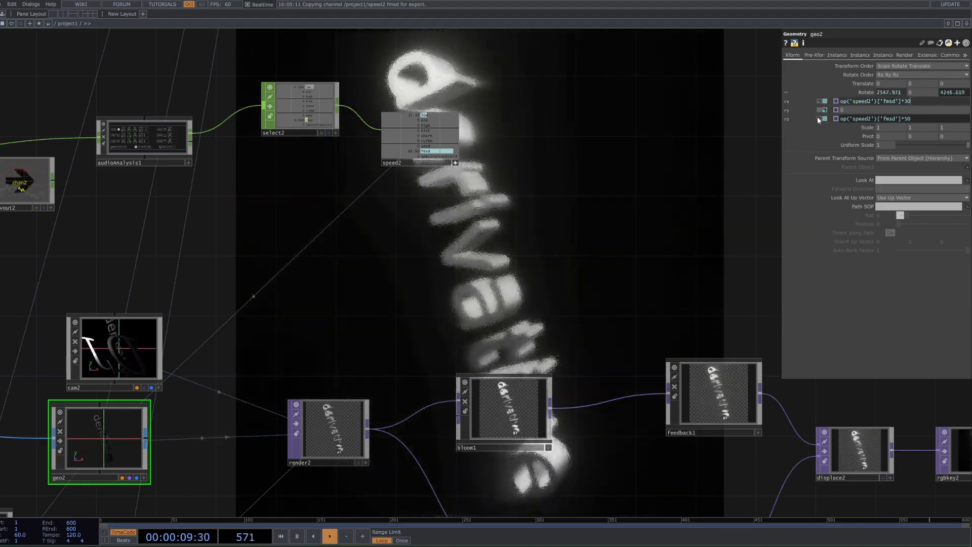
pyautogui.click(819, 117)
pyautogui.click(819, 110)
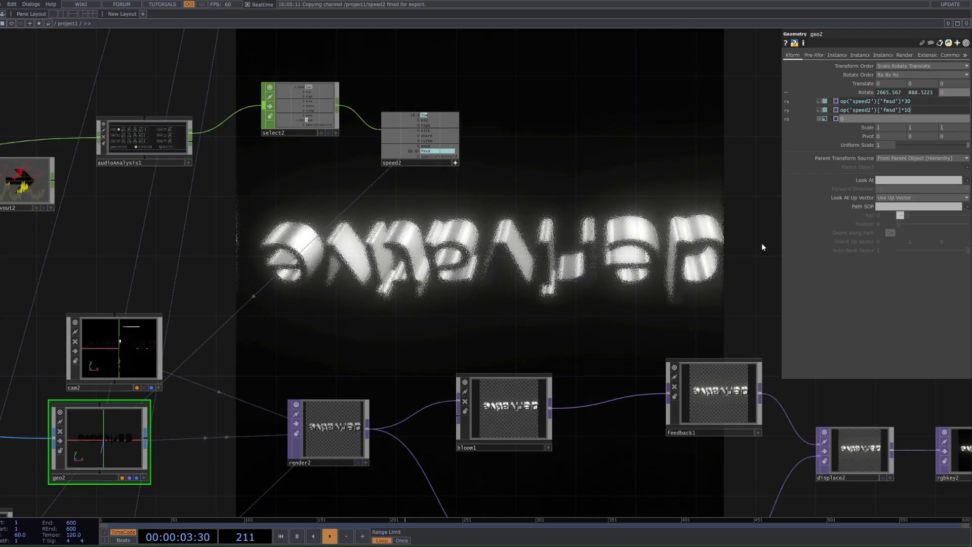
# - Lower the UV Weight of displace2 to 0.705
pyautogui.moveTo(776, 322); pyautogui.dragTo(680, 299)
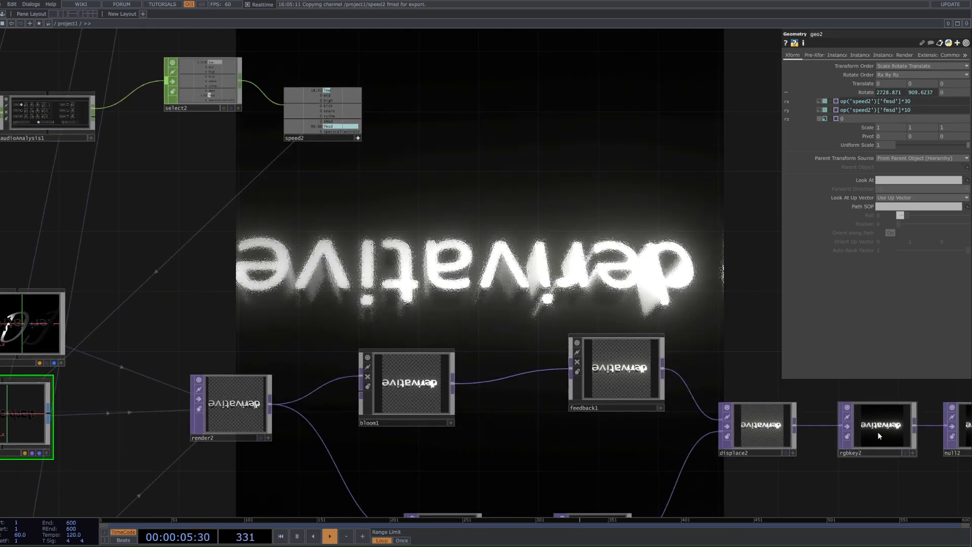
pyautogui.click(878, 431)
pyautogui.click(769, 424)
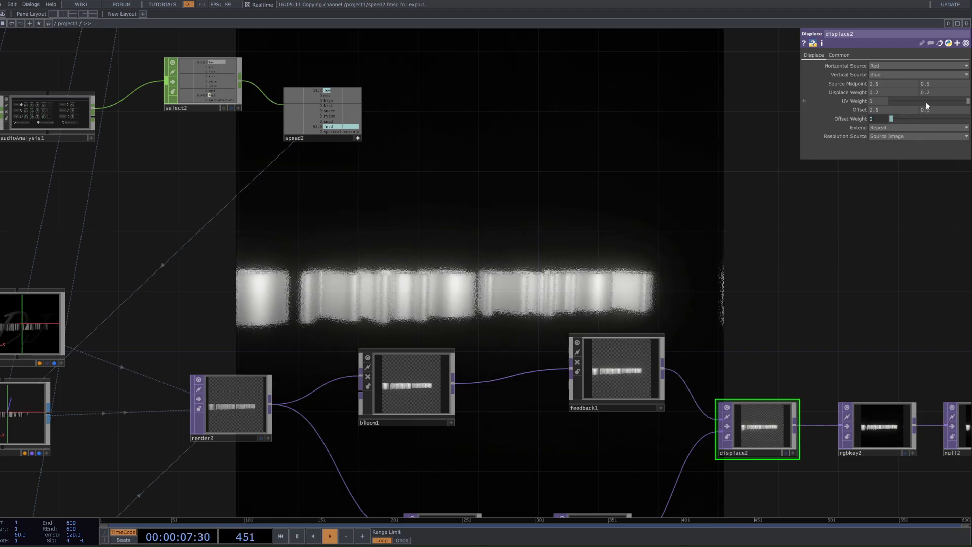
pyautogui.moveTo(965, 102); pyautogui.dragTo(946, 99)
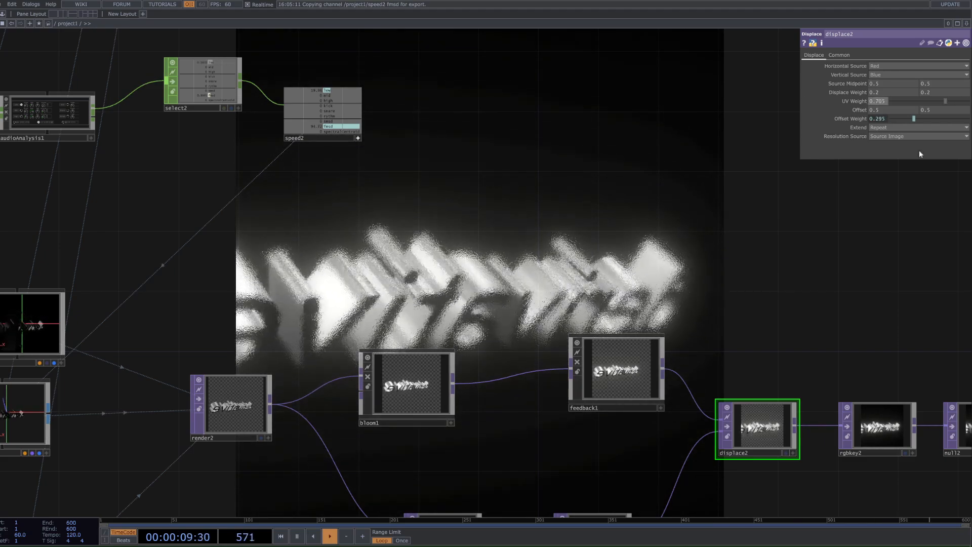
pyautogui.moveTo(748, 263); pyautogui.dragTo(787, 242)
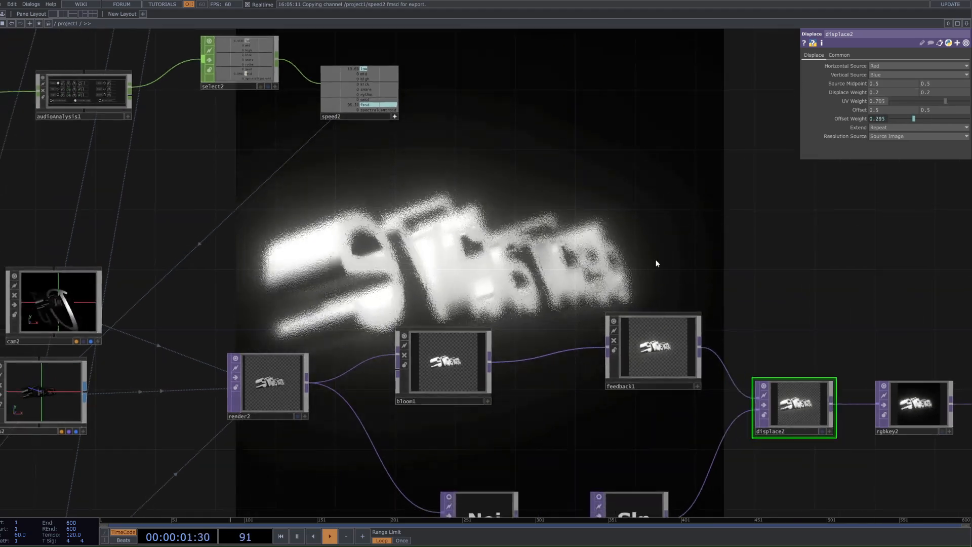
# - Set the Translate Z value of the cam2 camera to 1.2
pyautogui.scroll(-4, 572, 288)
pyautogui.click(307, 296)
pyautogui.moveTo(956, 83); pyautogui.dragTo(967, 74, button='middle')
pyautogui.moveTo(688, 326); pyautogui.dragTo(639, 369)
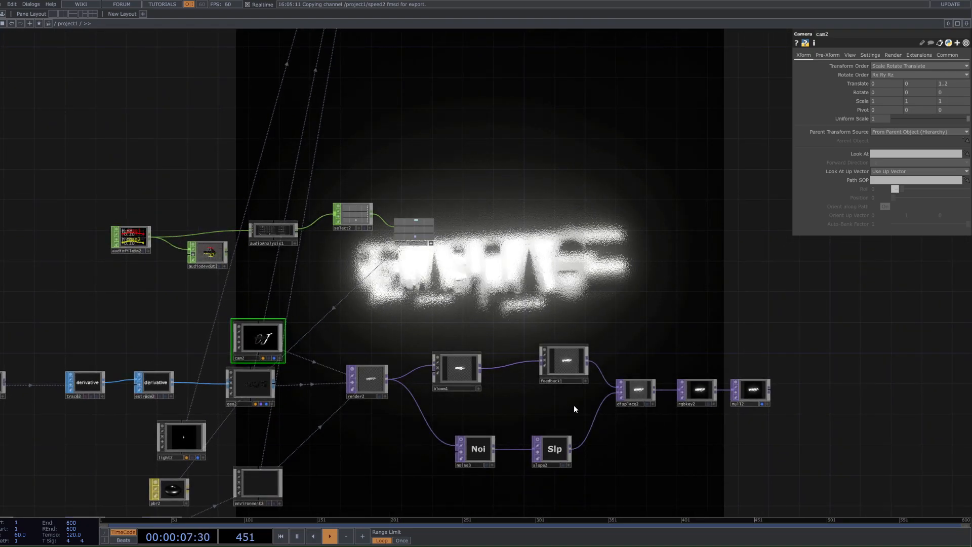
# - Bring bloom1's Threshold down to 0 and drive it with a CHOP reference to select2's low channel
pyautogui.scroll(3, 412, 270)
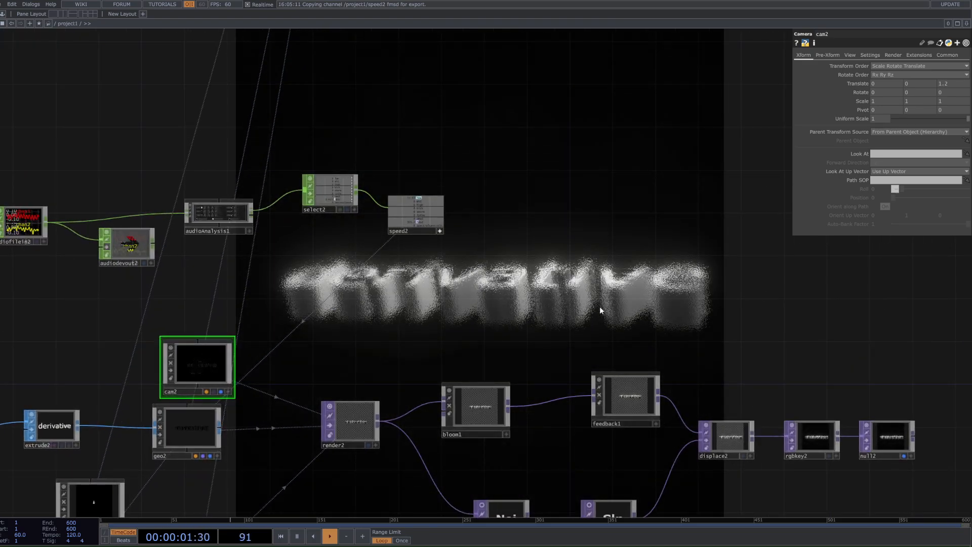
pyautogui.click(478, 403)
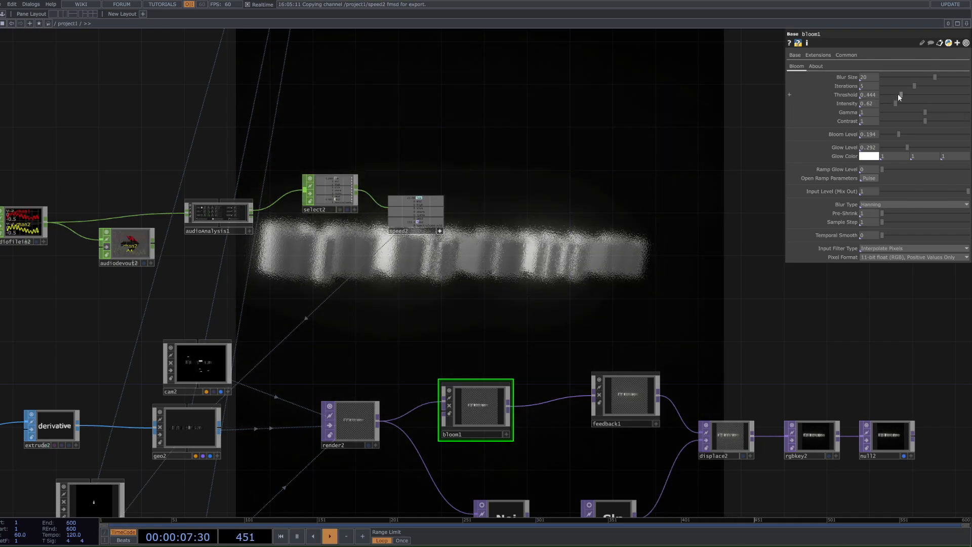
pyautogui.moveTo(897, 93); pyautogui.dragTo(874, 95)
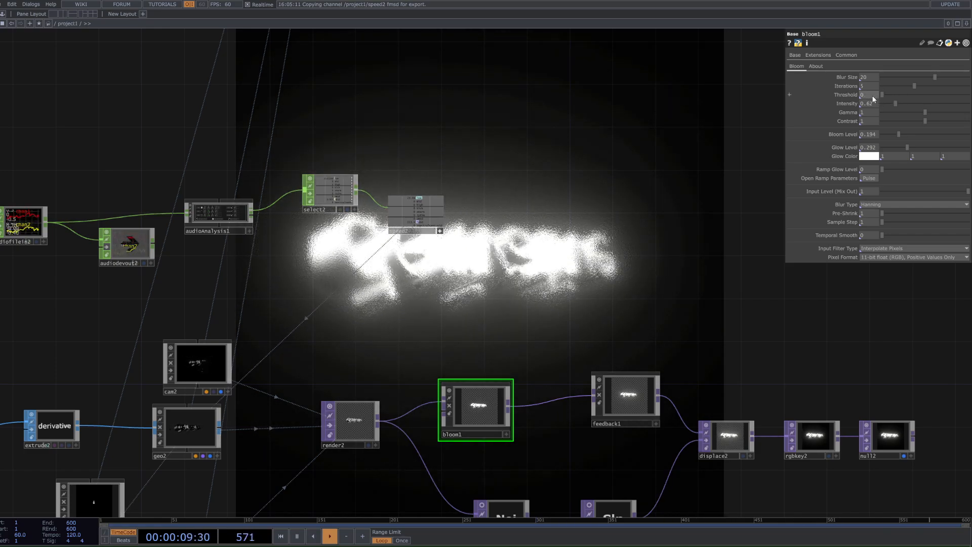
pyautogui.moveTo(873, 99); pyautogui.dragTo(893, 100)
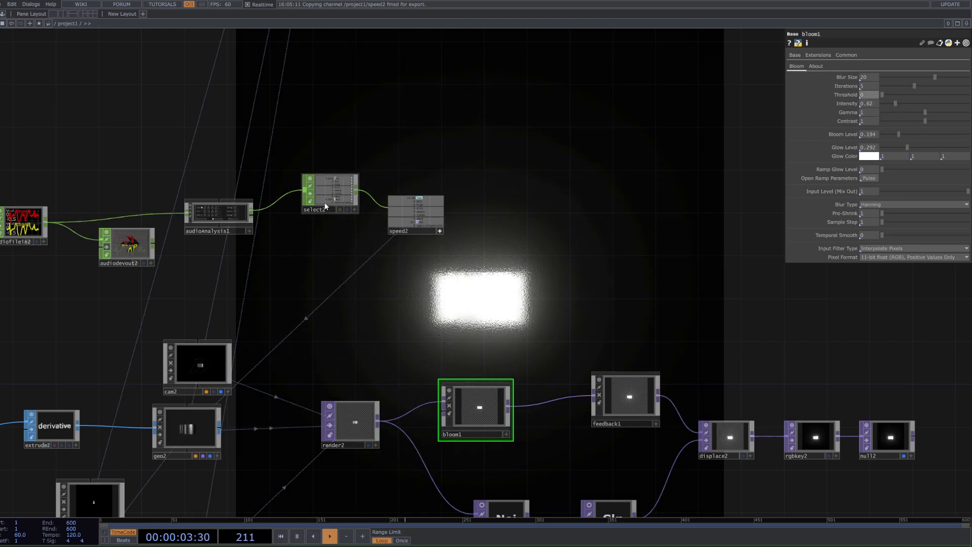
pyautogui.scroll(4, 302, 172)
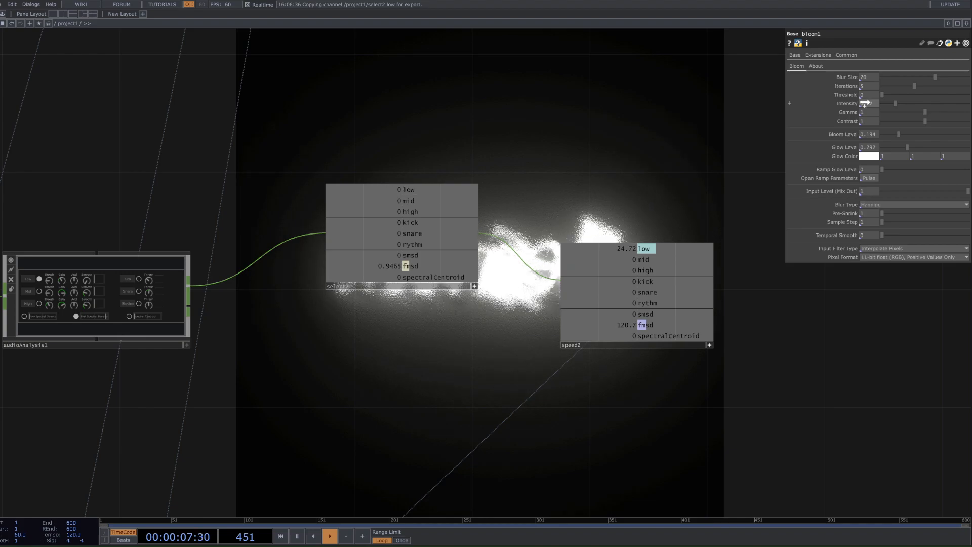
pyautogui.scroll(-5, 582, 206)
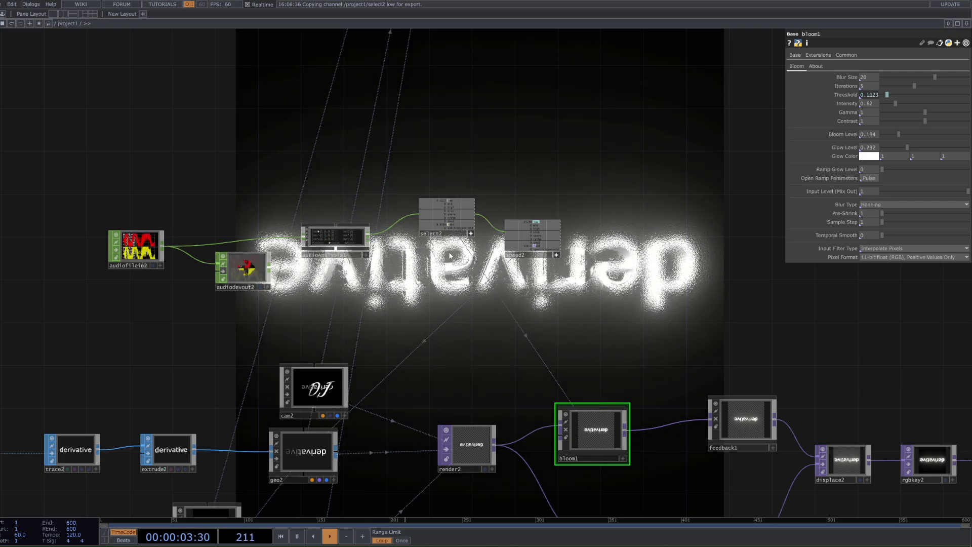
# - Switch geo2's Rotate Z back to its speed2 fmsd expression
pyautogui.click(304, 452)
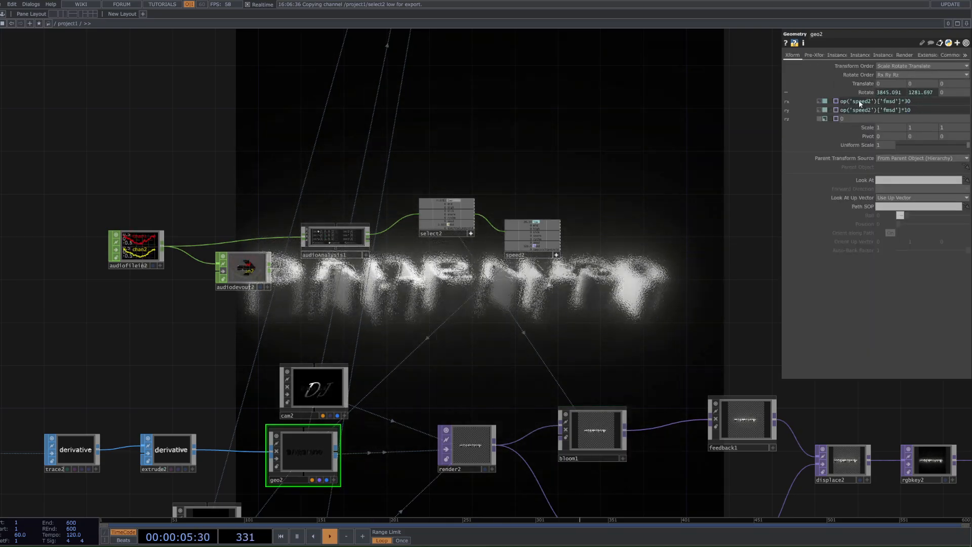
pyautogui.click(825, 118)
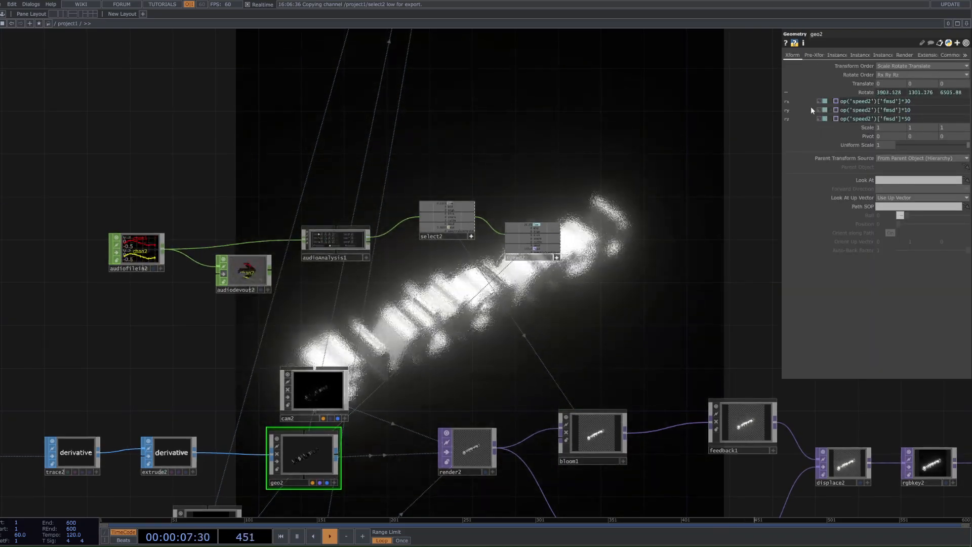
pyautogui.scroll(-6, 651, 256)
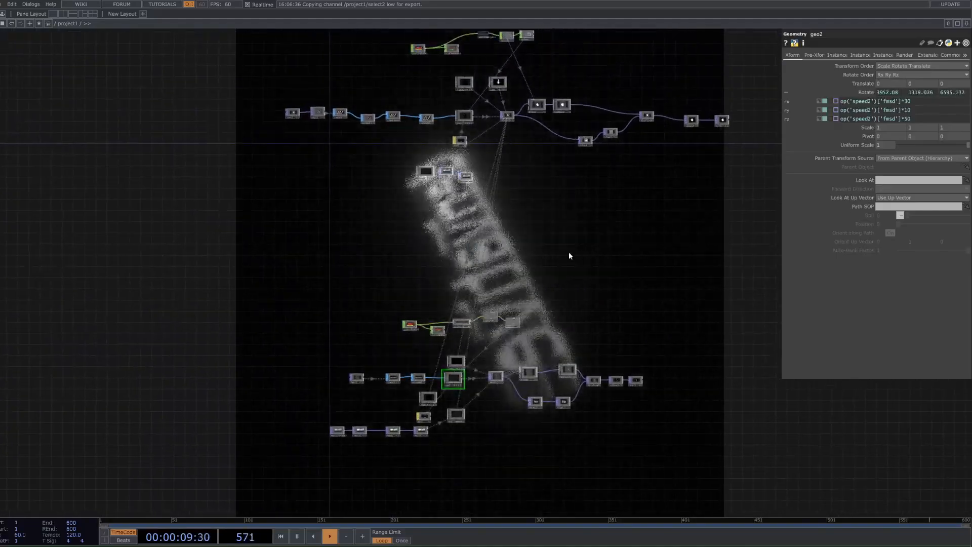
pyautogui.moveTo(781, 232); pyautogui.dragTo(775, 246)
# - Select the operators of the upper network, and turn off the active viewer on select2
pyautogui.moveTo(247, 126); pyautogui.dragTo(248, 117)
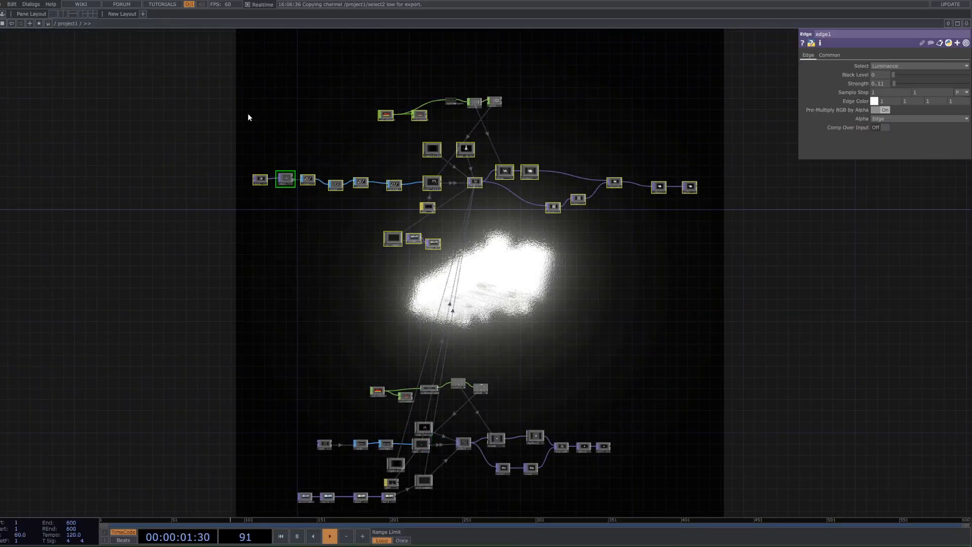
pyautogui.scroll(5, 441, 268)
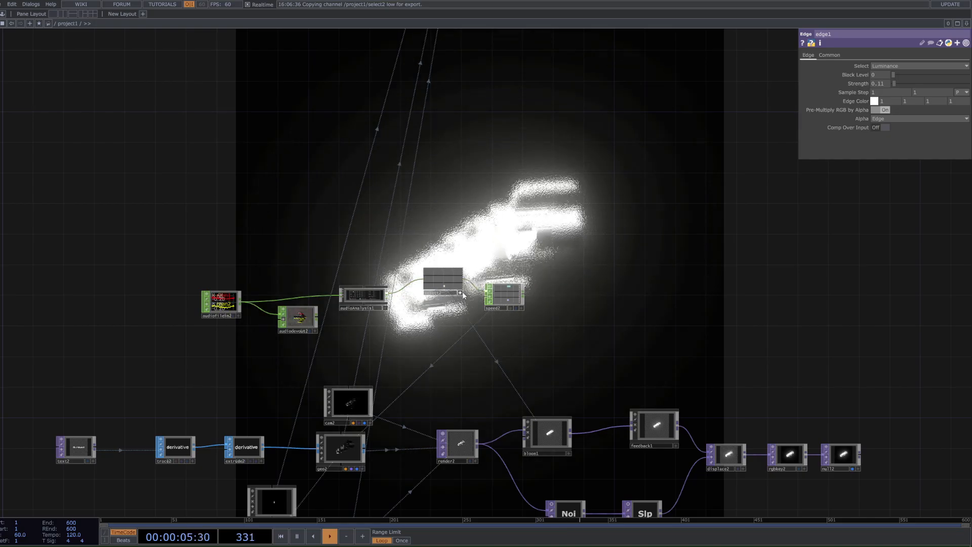
pyautogui.click(461, 292)
pyautogui.moveTo(431, 367); pyautogui.dragTo(438, 347)
pyautogui.scroll(-3, 438, 347)
pyautogui.moveTo(323, 367); pyautogui.dragTo(339, 326)
pyautogui.scroll(4, 297, 323)
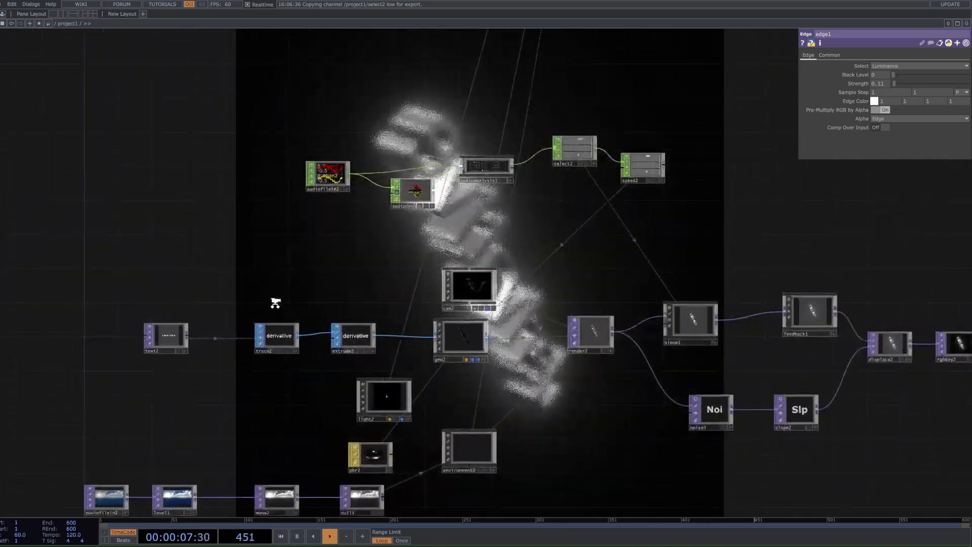
# - Move text2, trace2 and extrude2 farther from geo2 to make room for another operator in the SOP chain
pyautogui.moveTo(312, 306); pyautogui.dragTo(157, 361, button='right')
pyautogui.moveTo(277, 350); pyautogui.dragTo(138, 339)
pyautogui.click(201, 358)
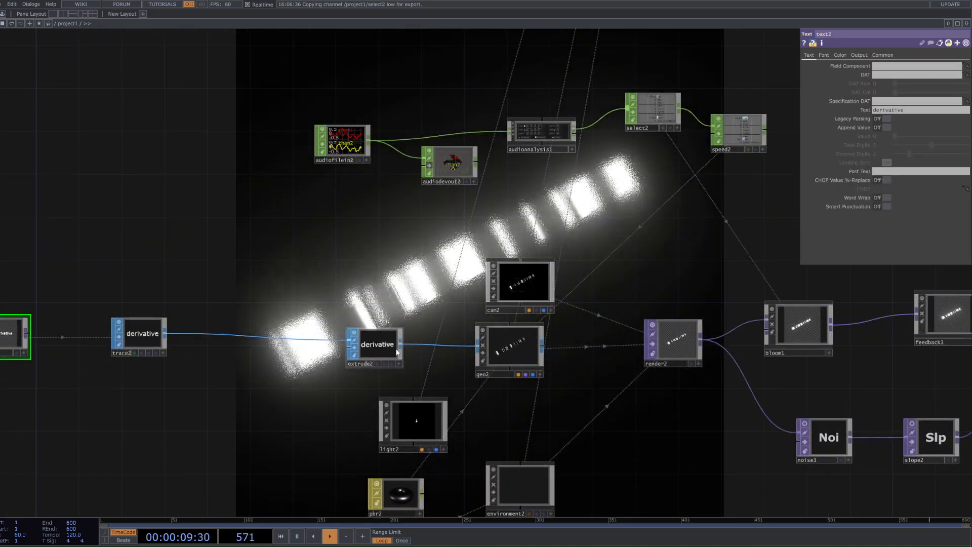
pyautogui.moveTo(374, 345); pyautogui.dragTo(342, 344)
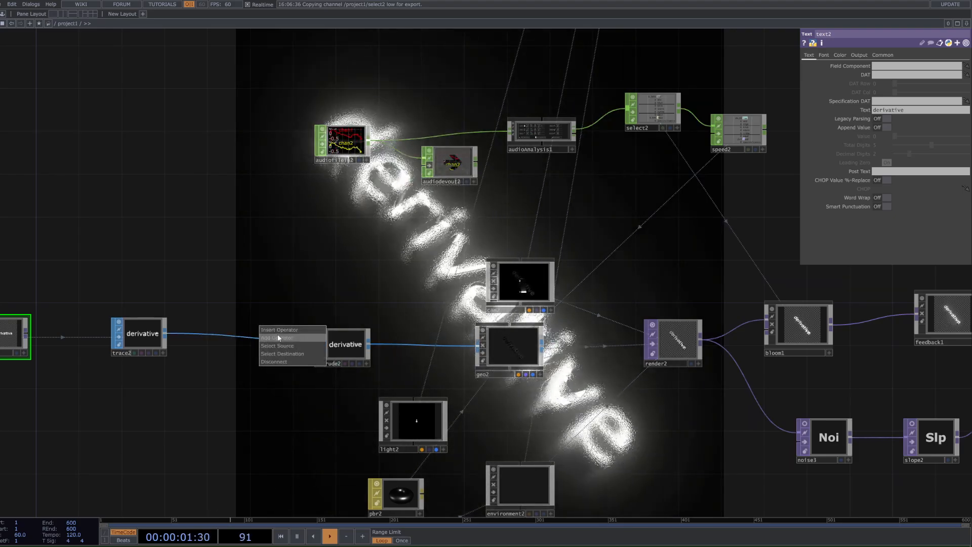
pyautogui.moveTo(344, 346); pyautogui.dragTo(269, 345)
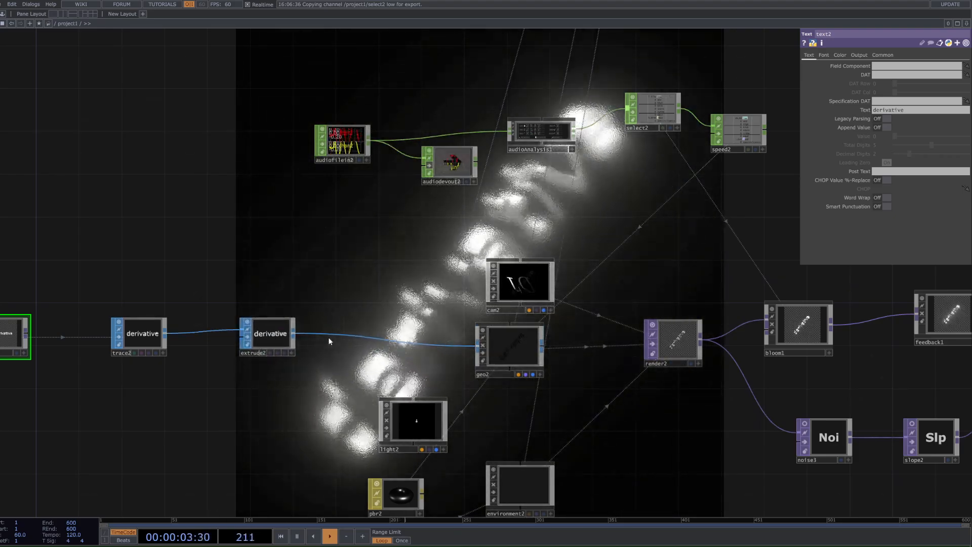
# - Insert a Noise SOP between extrude2 and geo2 and raise its Amplitude to 1.61
pyautogui.rightClick(339, 333)
pyautogui.click(354, 326)
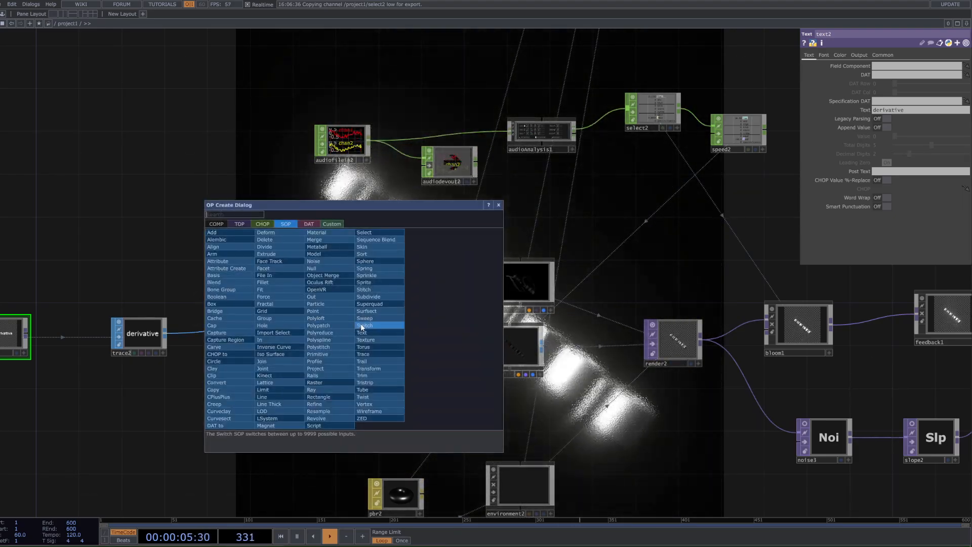
pyautogui.write('noi')
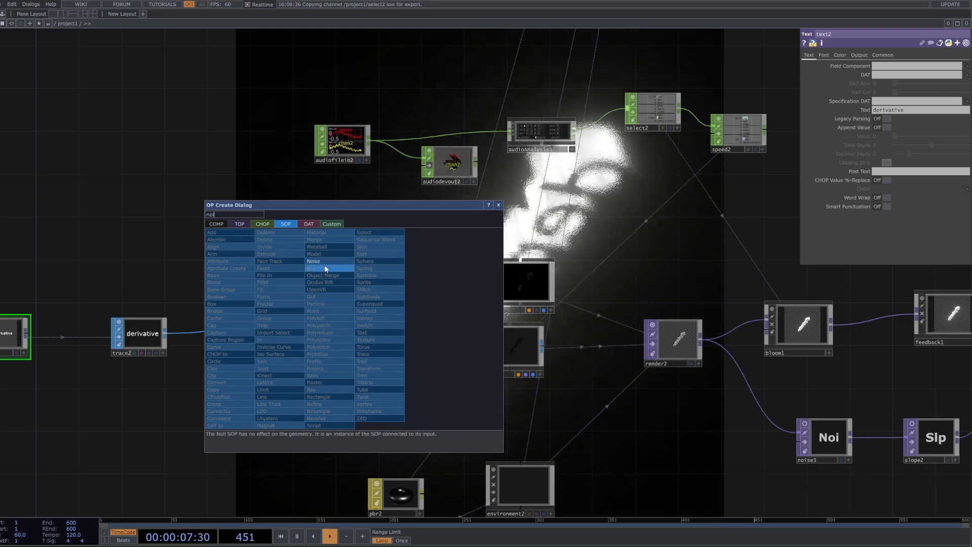
pyautogui.click(323, 262)
pyautogui.click(372, 344)
pyautogui.moveTo(375, 343); pyautogui.dragTo(374, 354)
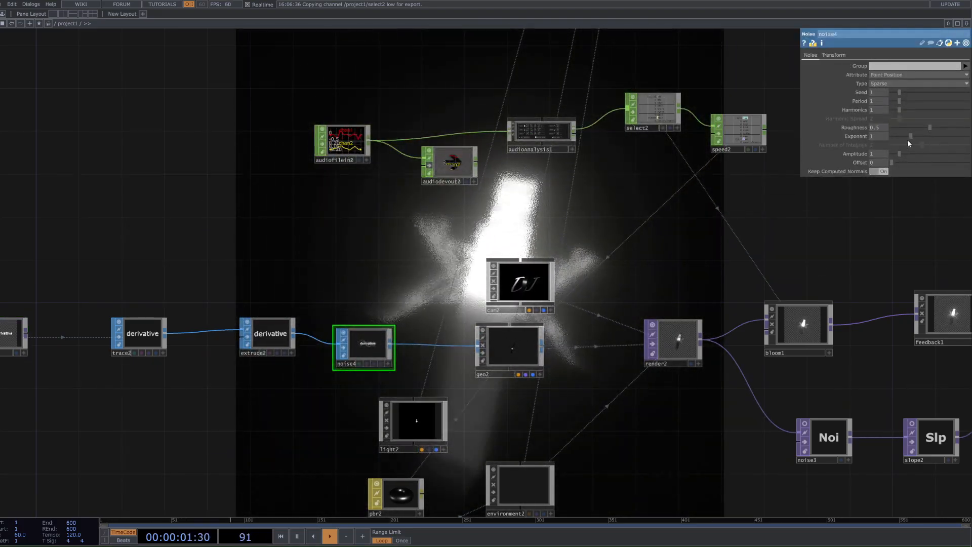
pyautogui.moveTo(898, 154)
pyautogui.mouseDown()
pyautogui.moveTo(889, 154)
pyautogui.moveTo(904, 154)
pyautogui.mouseUp()
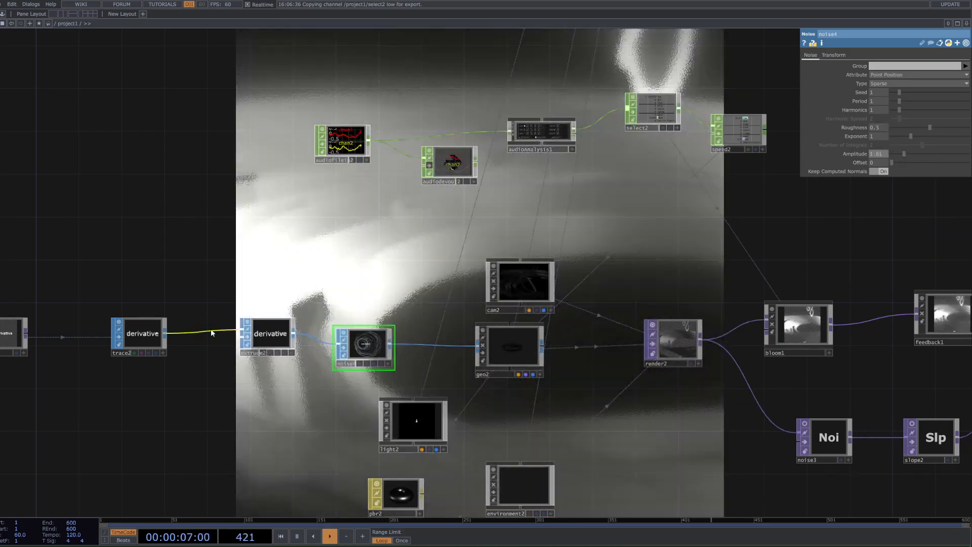
# - Insert a second Noise SOP between trace2 and extrude2
pyautogui.rightClick(211, 332)
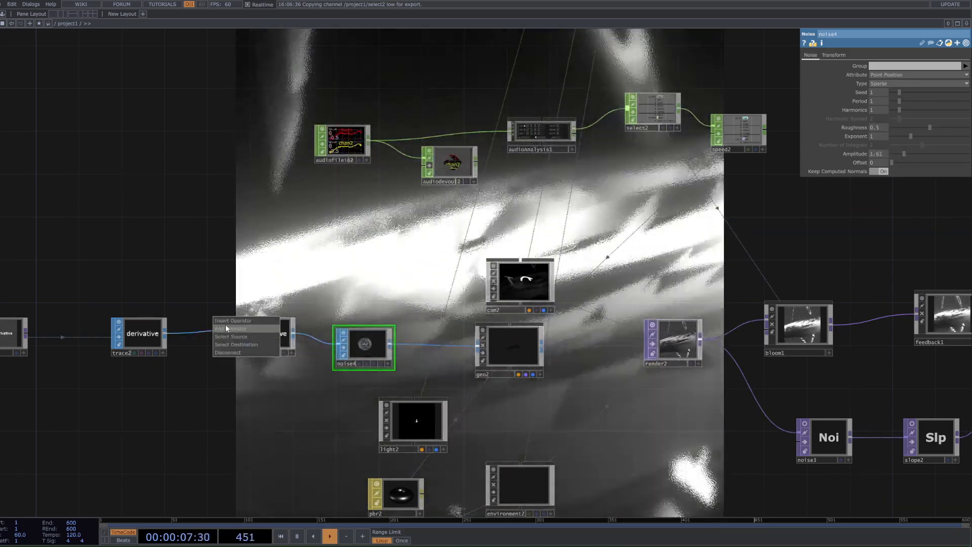
pyautogui.click(226, 321)
pyautogui.write('no')
pyautogui.click(196, 254)
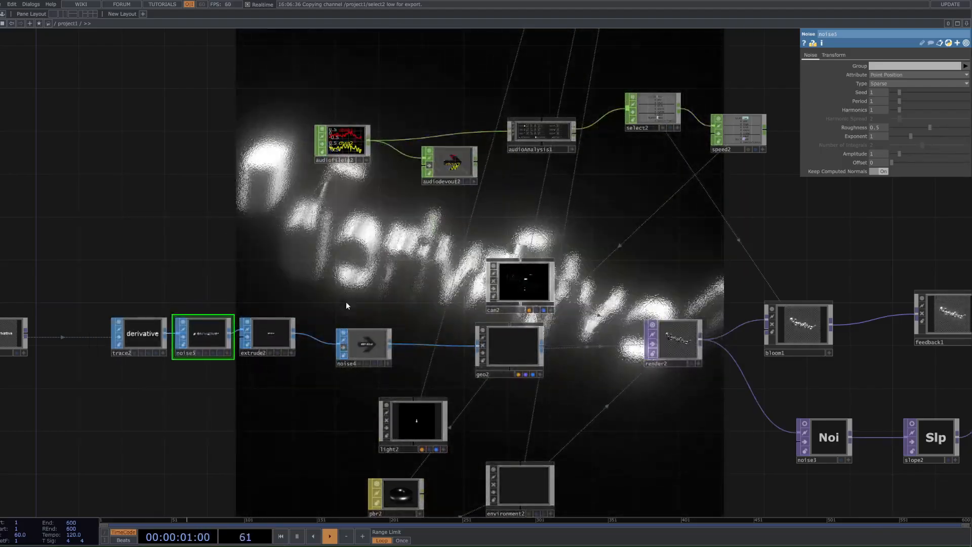
# - Delete the Noise SOP between extrude2 and geo2, and move extrude2 closer to geo2
pyautogui.moveTo(358, 327); pyautogui.dragTo(434, 324)
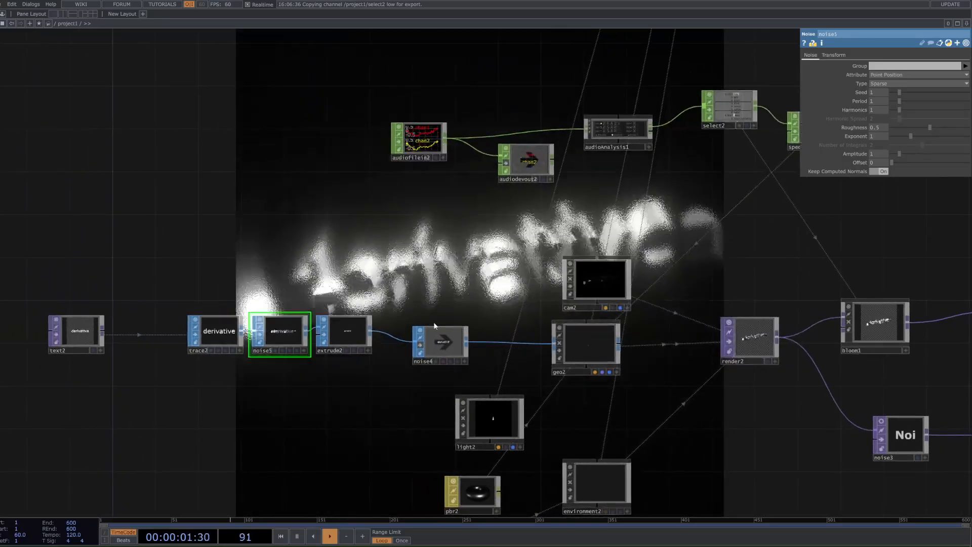
pyautogui.scroll(5, 259, 330)
pyautogui.scroll(2, 298, 330)
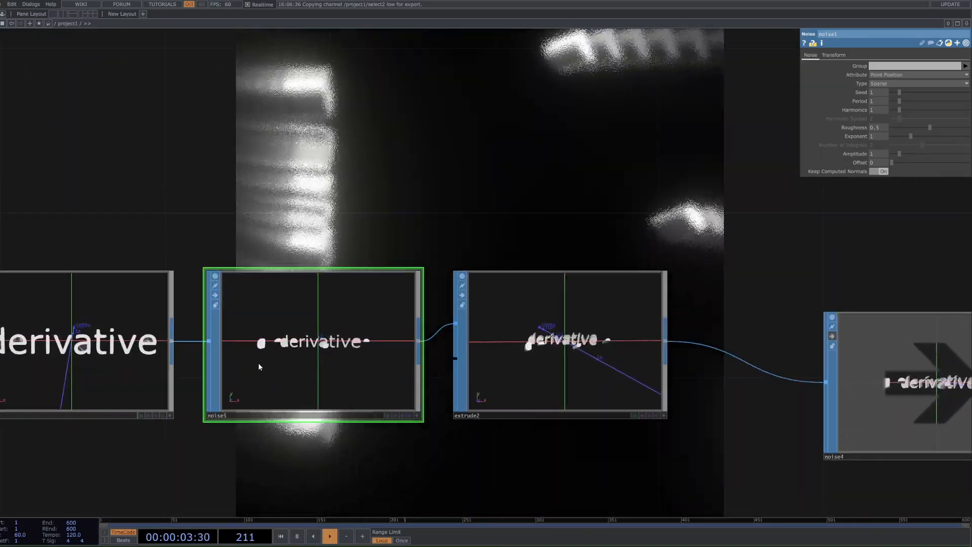
pyautogui.scroll(-2, 274, 360)
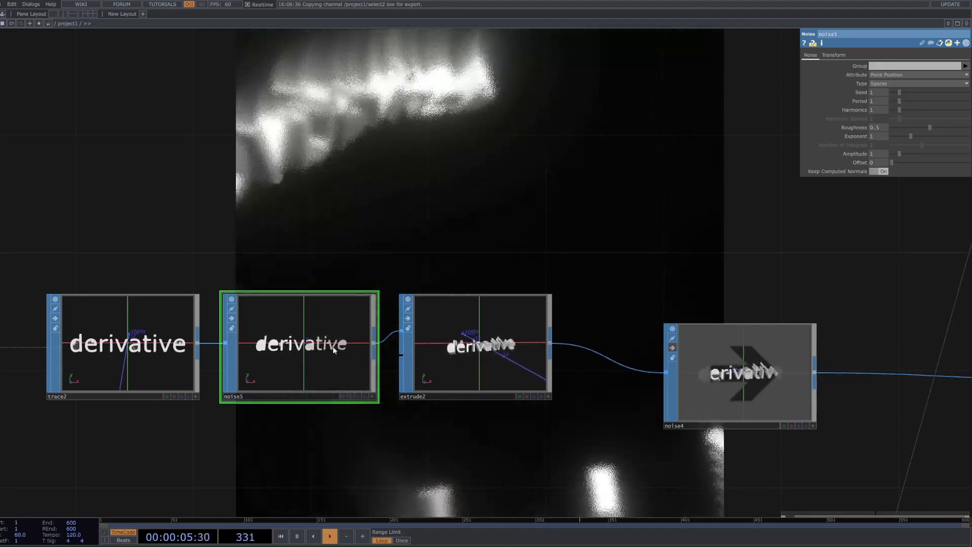
pyautogui.scroll(-2, 493, 357)
pyautogui.scroll(-1, 478, 360)
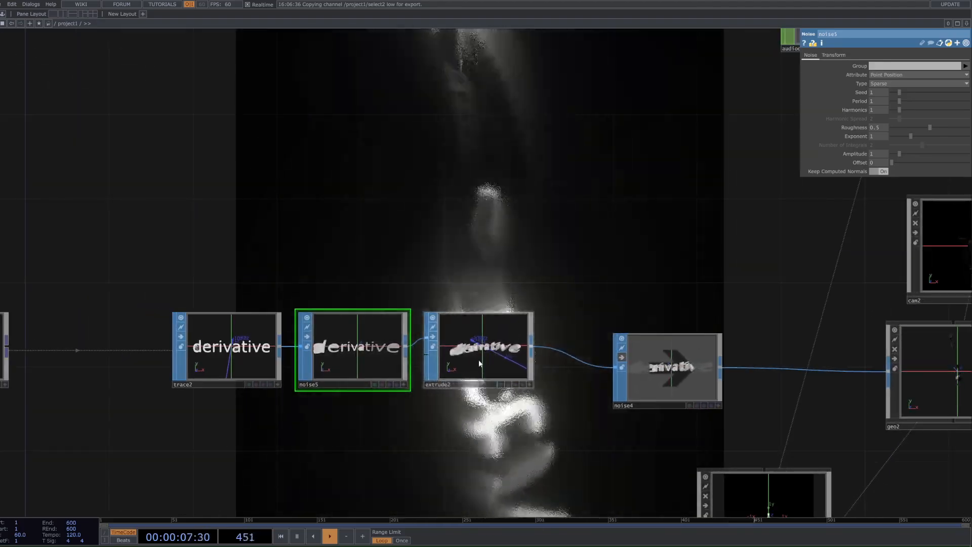
pyautogui.scroll(-3, 582, 315)
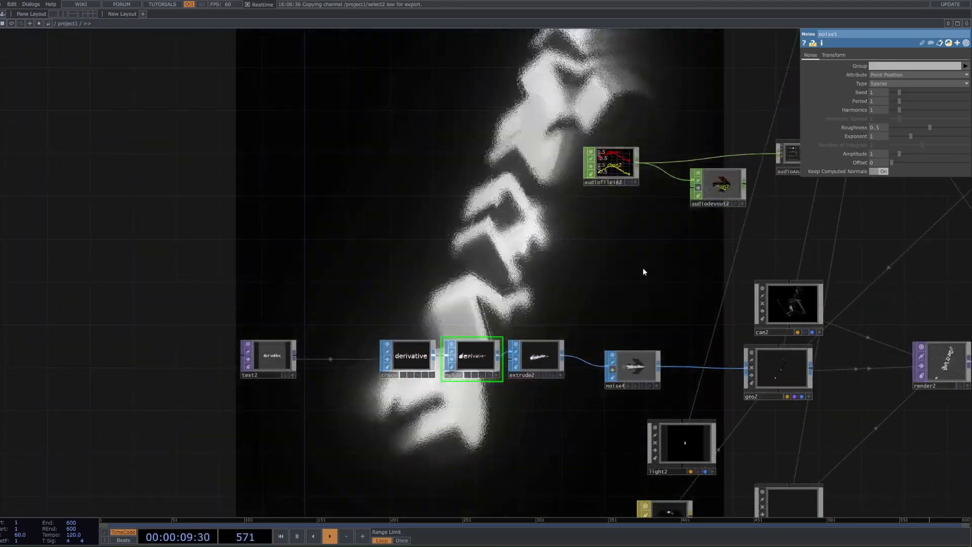
pyautogui.moveTo(642, 267); pyautogui.dragTo(511, 250)
pyautogui.click(504, 354)
pyautogui.press('Delete')
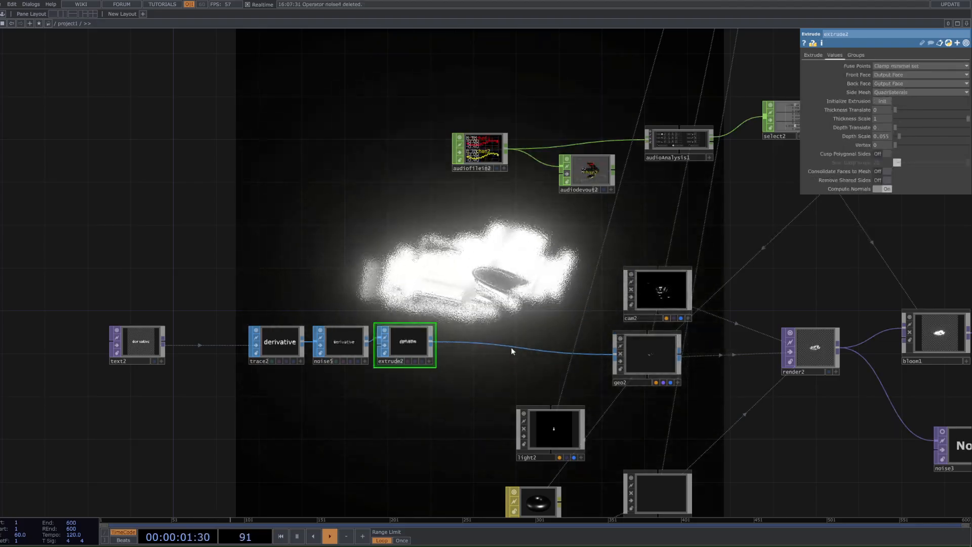
pyautogui.moveTo(410, 349); pyautogui.dragTo(470, 350)
# - Set noise5's Amplitude to 0 and link it to select2's low channel as a CHOP reference
pyautogui.click(352, 343)
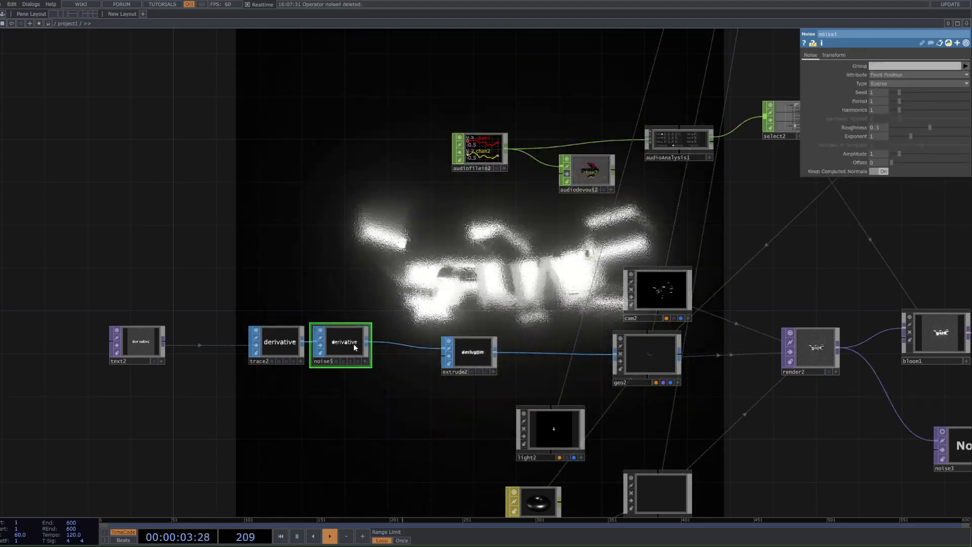
pyautogui.moveTo(900, 153); pyautogui.dragTo(891, 154)
pyautogui.moveTo(798, 145); pyautogui.dragTo(749, 171)
pyautogui.click(750, 162)
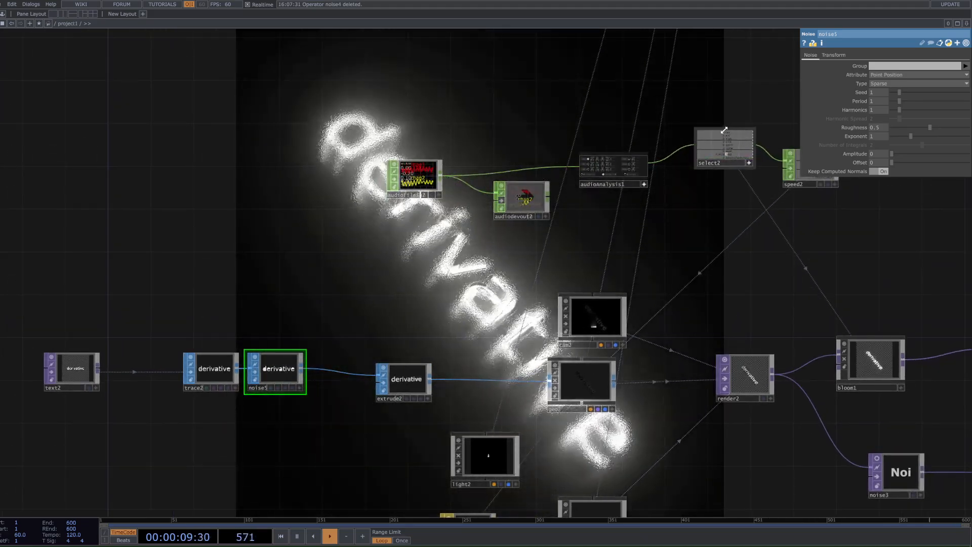
pyautogui.moveTo(726, 128); pyautogui.dragTo(878, 153)
pyautogui.click(881, 150)
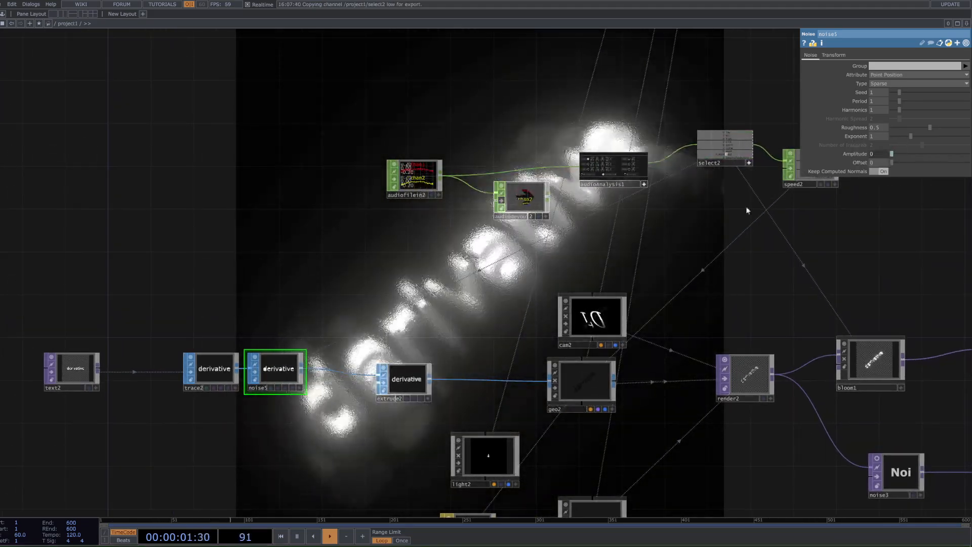
# - Scale noise5's Amplitude expression by multiplying the low channel reference by .5
pyautogui.scroll(3, 610, 143)
pyautogui.scroll(3, 637, 146)
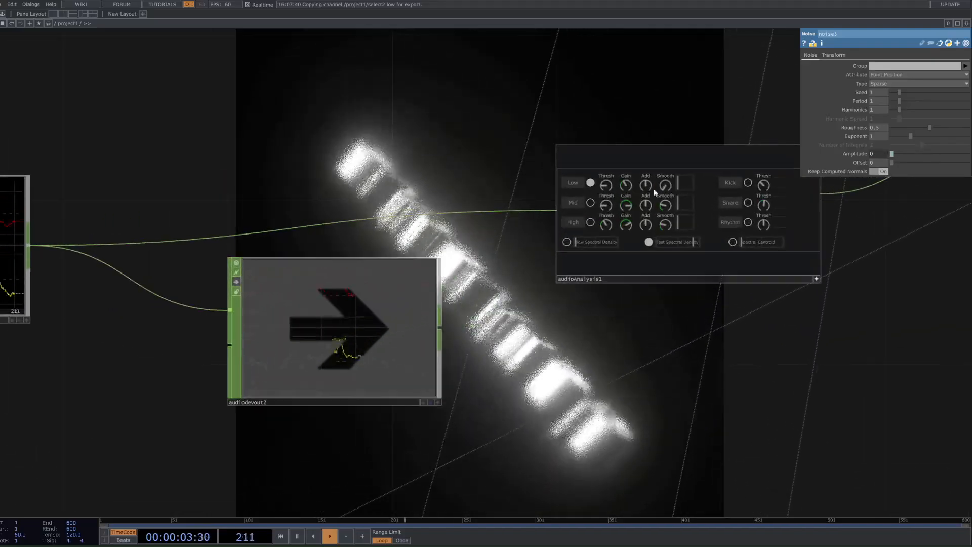
pyautogui.scroll(-5, 738, 299)
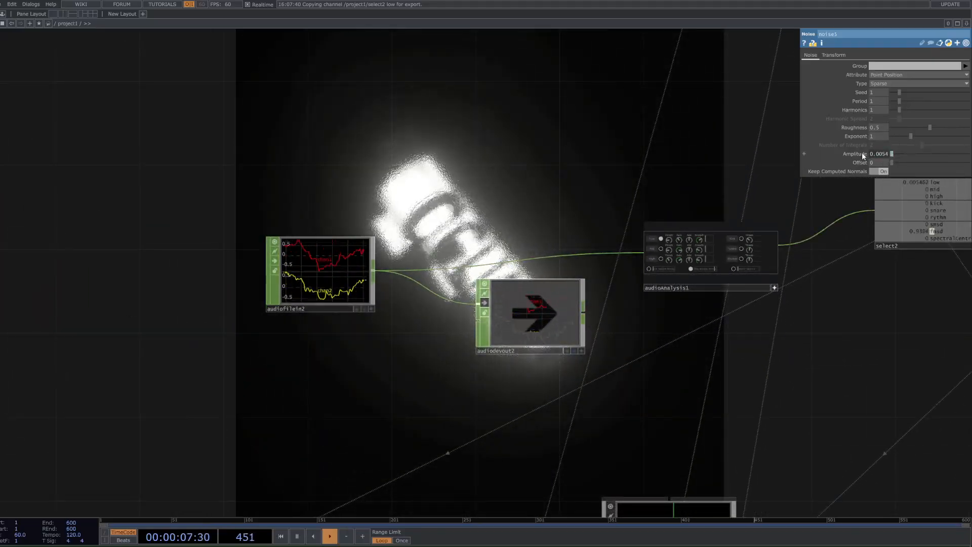
pyautogui.write('*.5')
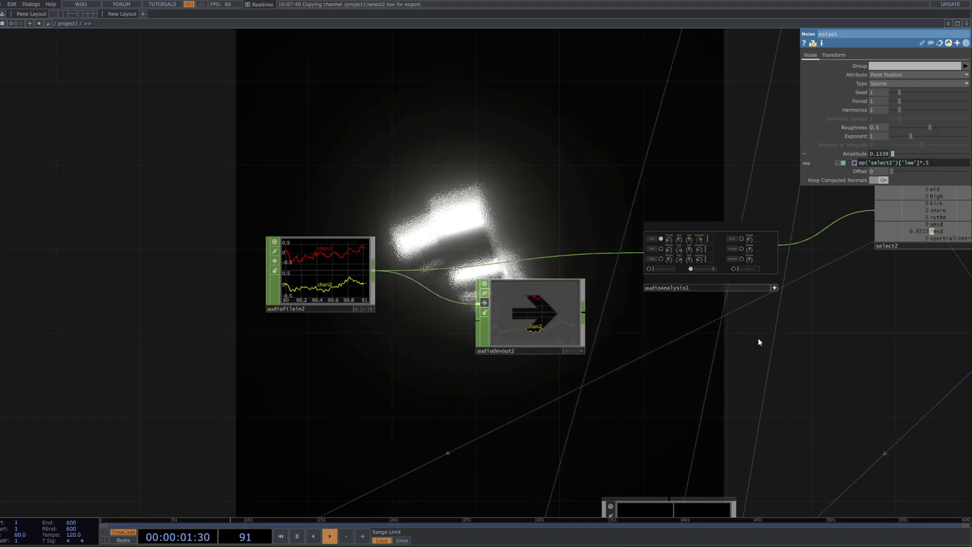
# - Review the whole network and the parameters of bloom1, feedback1 and the displacement branch for further audio-driven settings
pyautogui.scroll(-3, 659, 356)
pyautogui.moveTo(695, 355); pyautogui.dragTo(378, 277)
pyautogui.scroll(-6, 482, 315)
pyautogui.moveTo(502, 316); pyautogui.dragTo(481, 308)
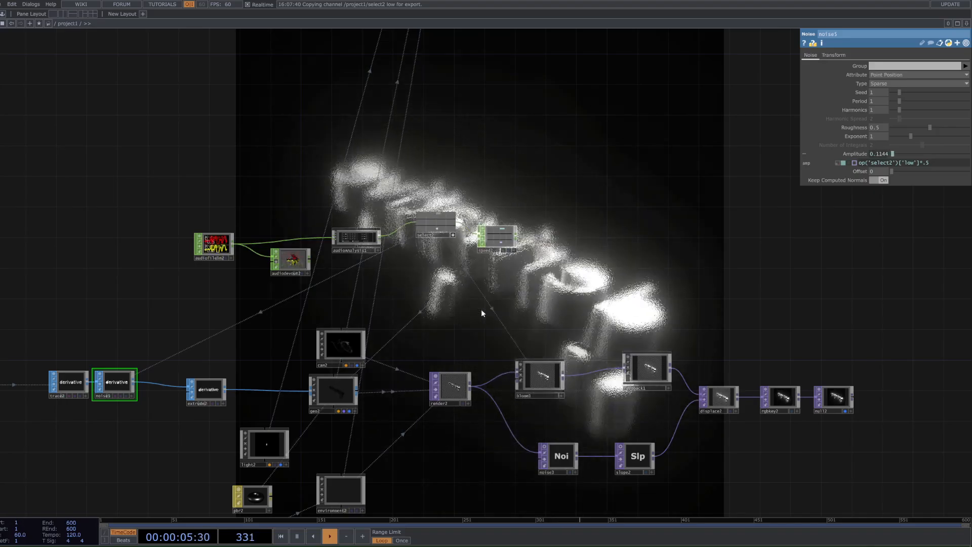
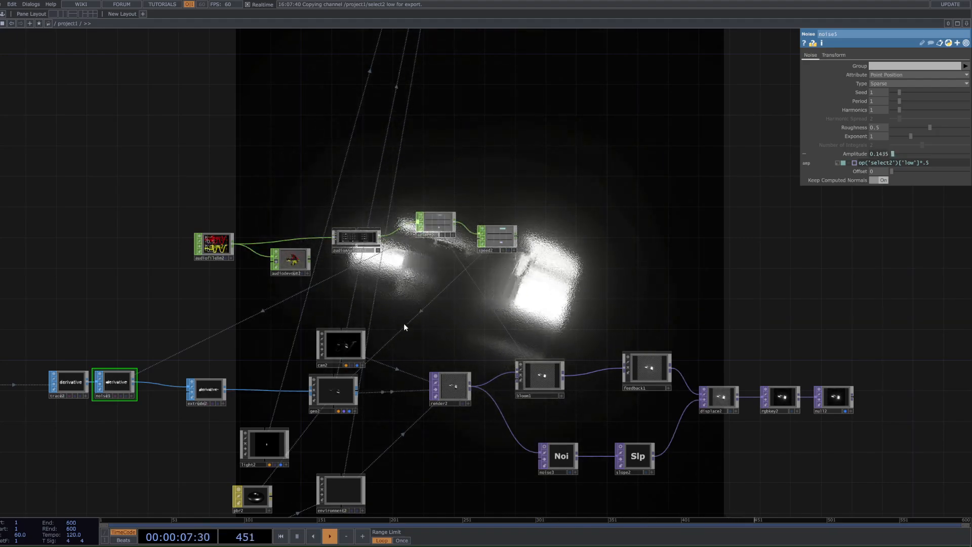
pyautogui.moveTo(456, 360); pyautogui.dragTo(412, 294, button='middle')
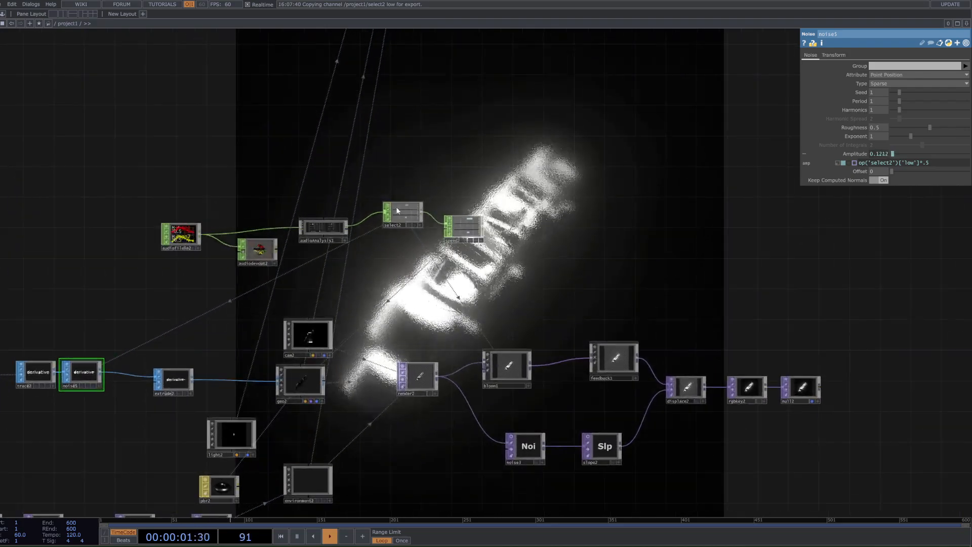
pyautogui.scroll(-2, 416, 220)
pyautogui.scroll(5, 425, 222)
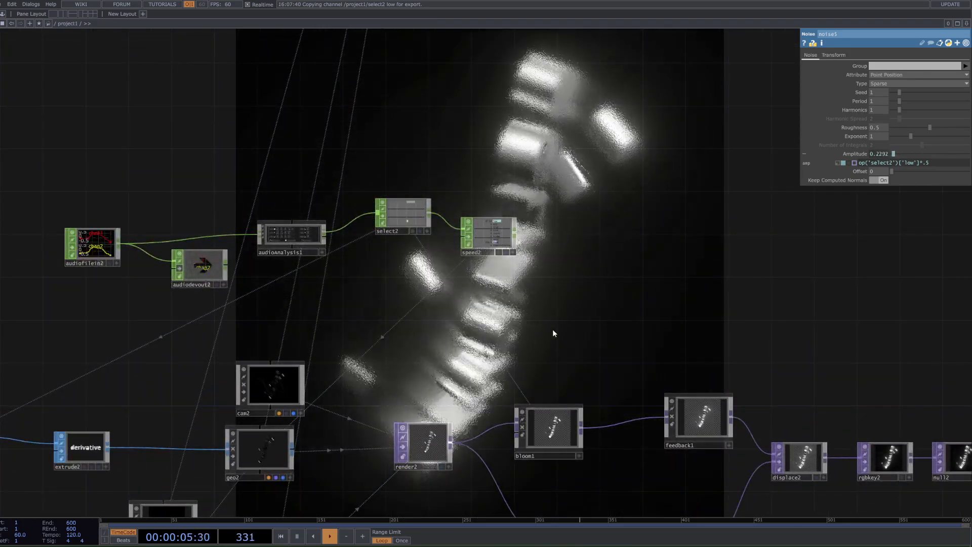
pyautogui.scroll(-3, 527, 354)
pyautogui.click(508, 361)
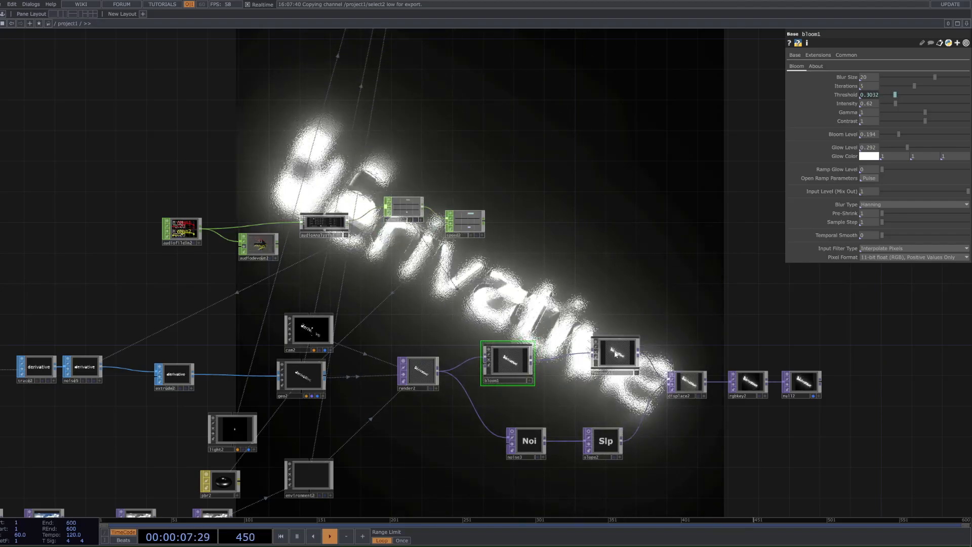
pyautogui.click(615, 354)
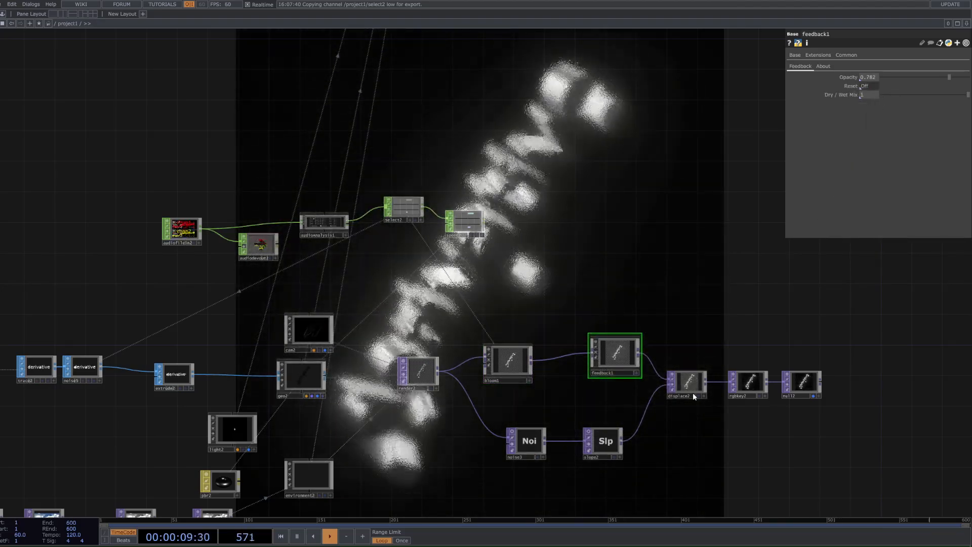
pyautogui.moveTo(667, 430); pyautogui.dragTo(656, 342)
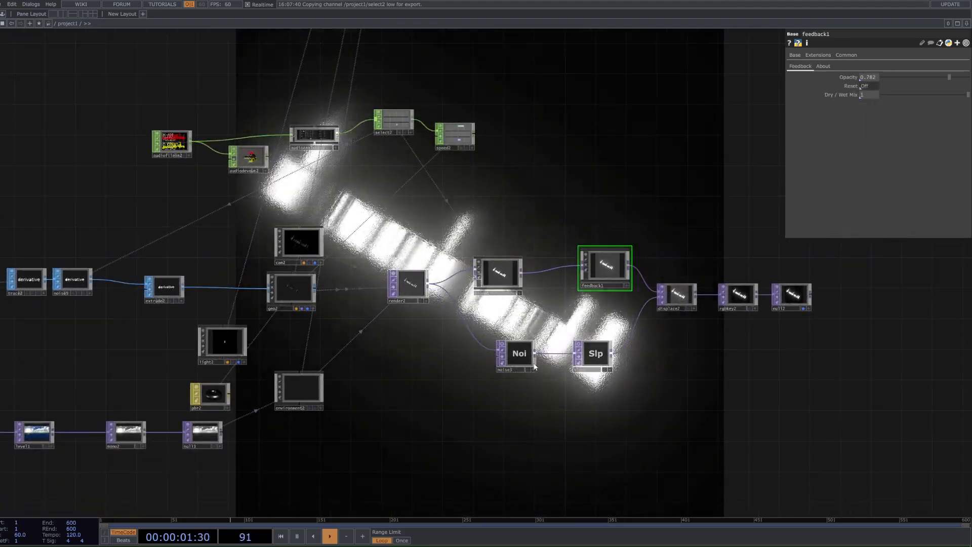
pyautogui.click(517, 360)
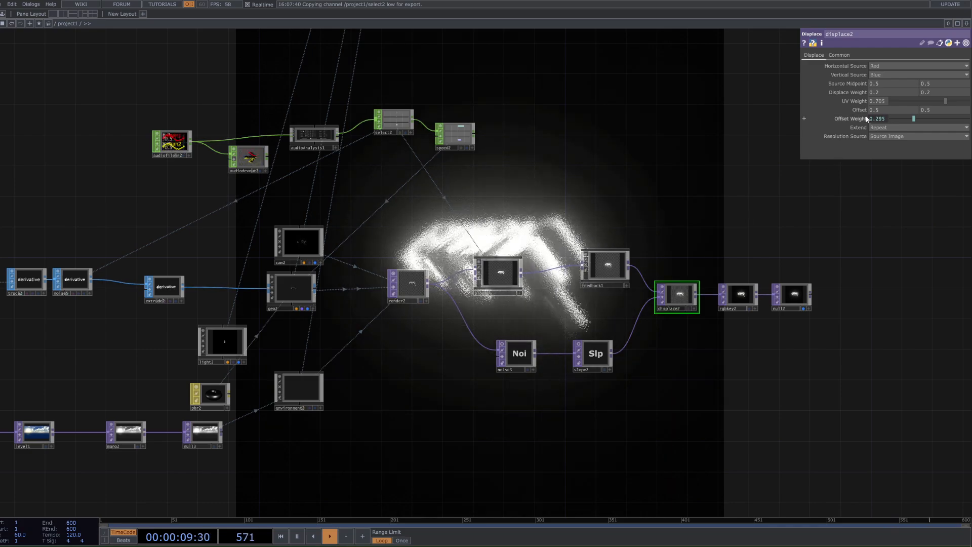
# - Enable the High band in audioAnalysis1 and reference select2's high channel in displace2's Displace Weight
pyautogui.scroll(3, 440, 154)
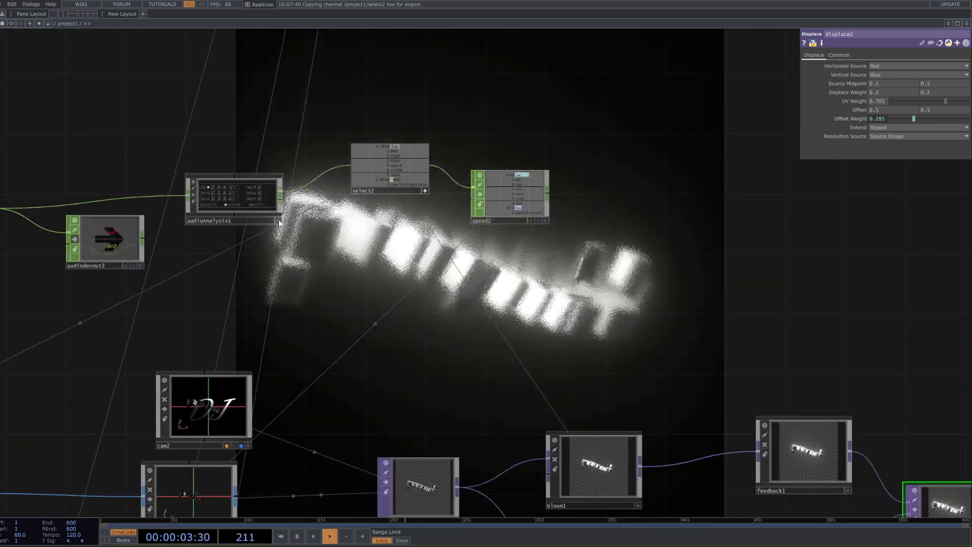
pyautogui.click(197, 200)
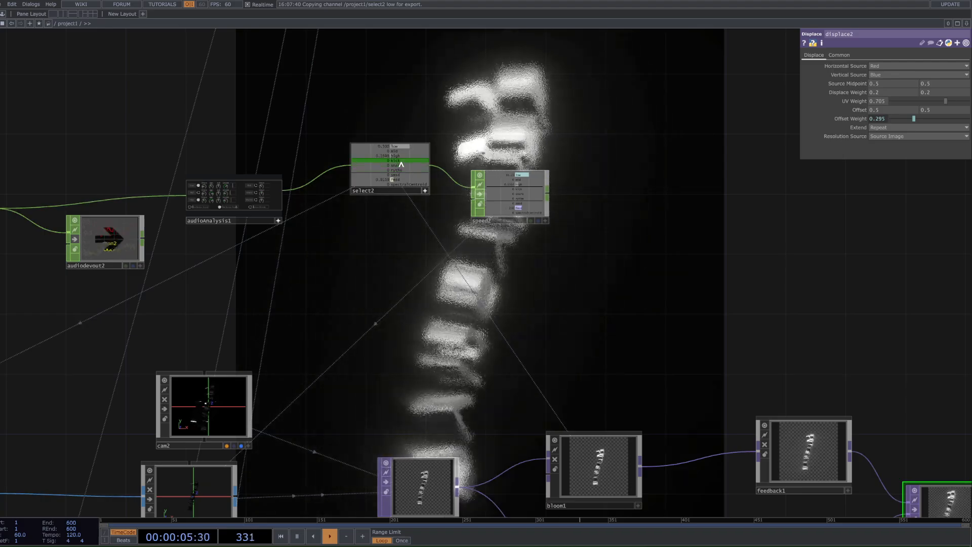
pyautogui.moveTo(397, 156); pyautogui.dragTo(848, 92)
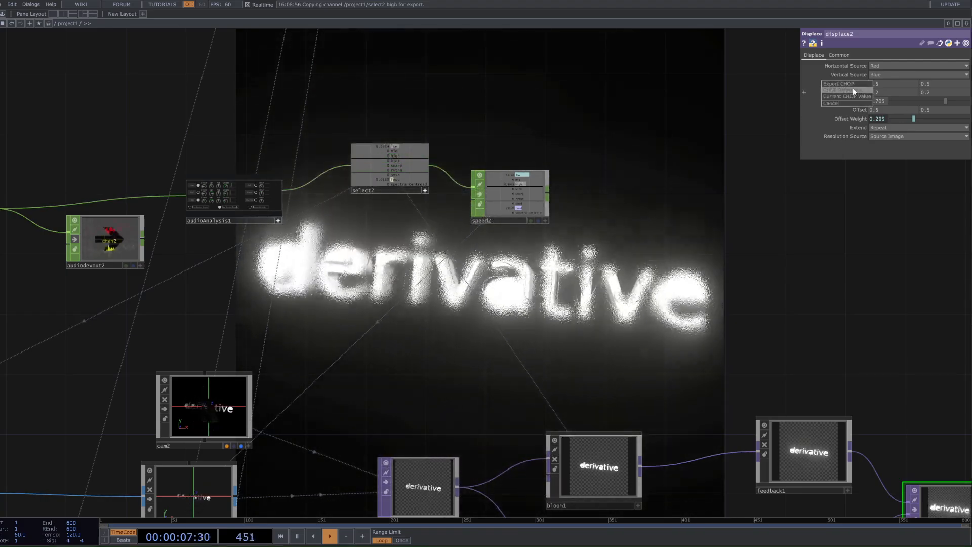
pyautogui.click(852, 88)
# - Check how the high channel affects the displaced text, and inspect the audioAnalysis1 and select2 values
pyautogui.moveTo(784, 324); pyautogui.dragTo(422, 194)
pyautogui.scroll(-2, 543, 219)
pyautogui.scroll(-3, 422, 195)
pyautogui.scroll(2, 422, 195)
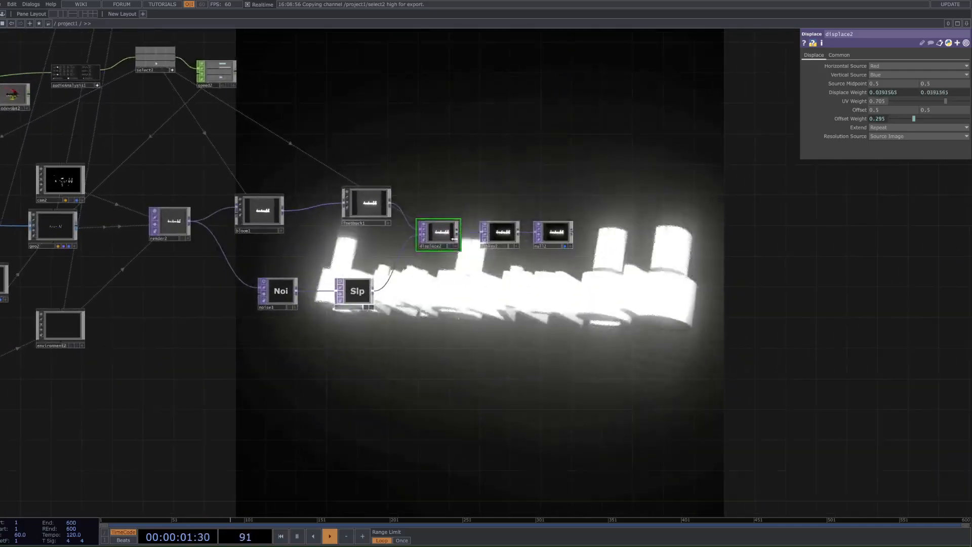
pyautogui.moveTo(332, 156); pyautogui.dragTo(466, 247)
pyautogui.scroll(3, 276, 223)
pyautogui.scroll(3, 275, 219)
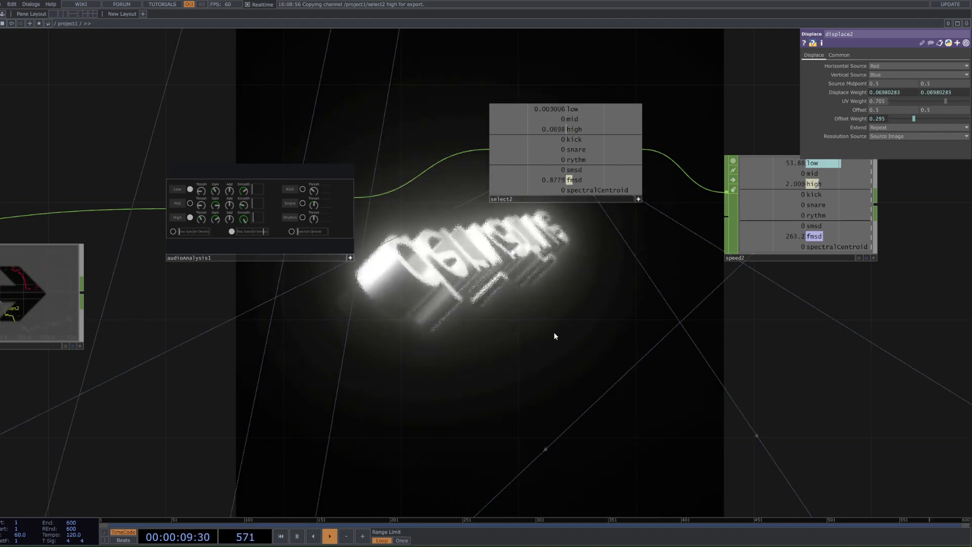
# - Move feedback1 out of the effect chain and connect bloom1 directly to displace2
pyautogui.scroll(-5, 476, 268)
pyautogui.moveTo(868, 423); pyautogui.dragTo(522, 302)
pyautogui.moveTo(636, 303); pyautogui.dragTo(317, 257)
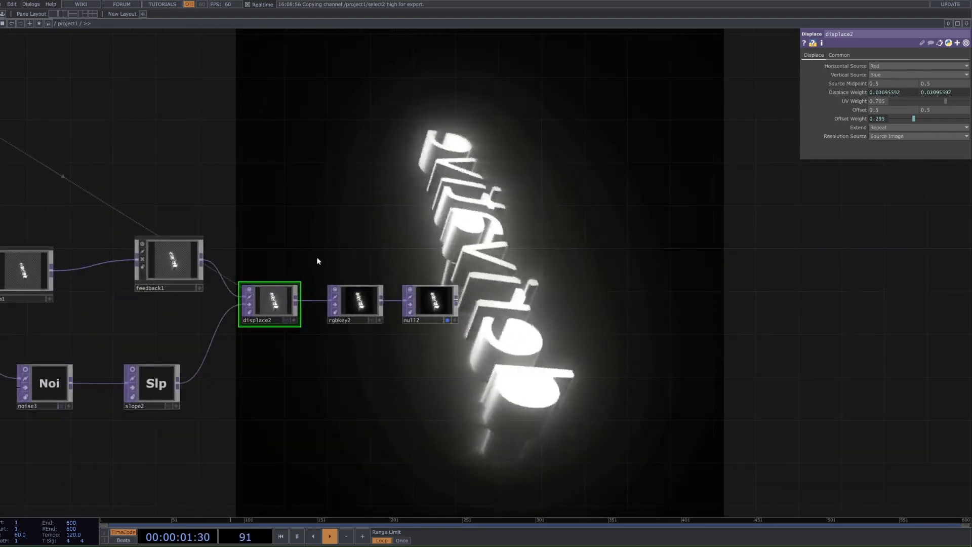
pyautogui.click(178, 248)
pyautogui.moveTo(173, 263); pyautogui.dragTo(344, 231)
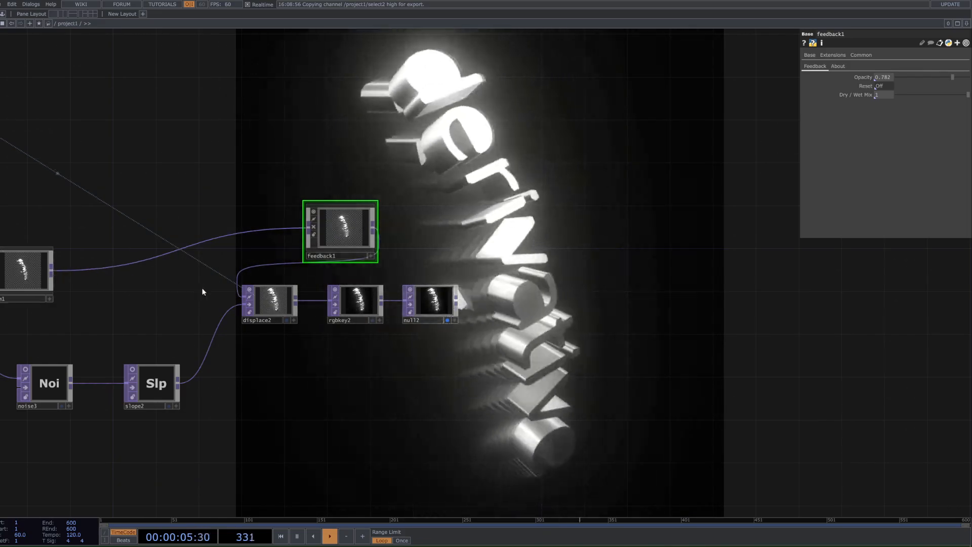
pyautogui.moveTo(77, 272); pyautogui.dragTo(244, 296)
# - Move rgbkey2 and null2 farther from displace2 and wire feedback1 in between displace2 and rgbkey2
pyautogui.moveTo(353, 306); pyautogui.dragTo(351, 305)
pyautogui.moveTo(354, 303); pyautogui.dragTo(515, 303)
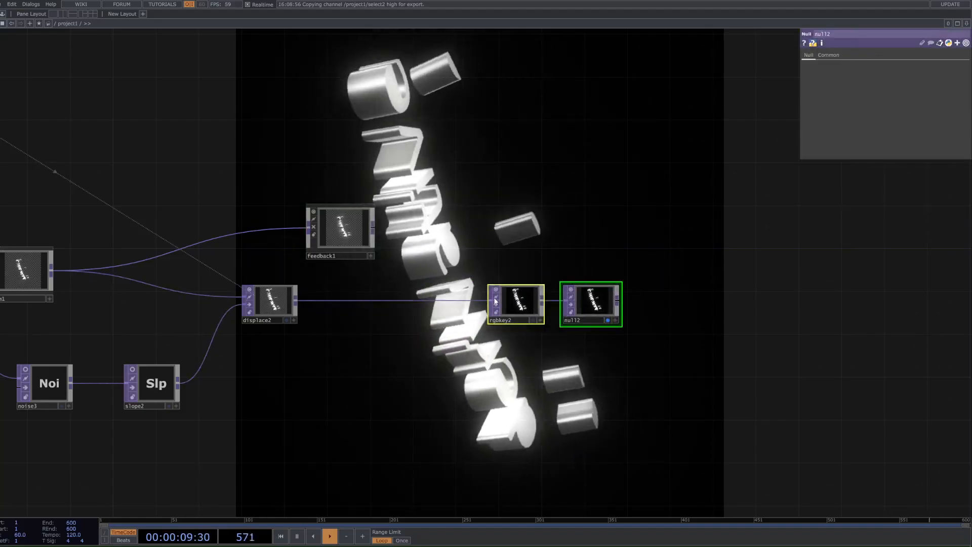
pyautogui.moveTo(340, 228); pyautogui.dragTo(351, 249)
pyautogui.moveTo(296, 300); pyautogui.dragTo(399, 291)
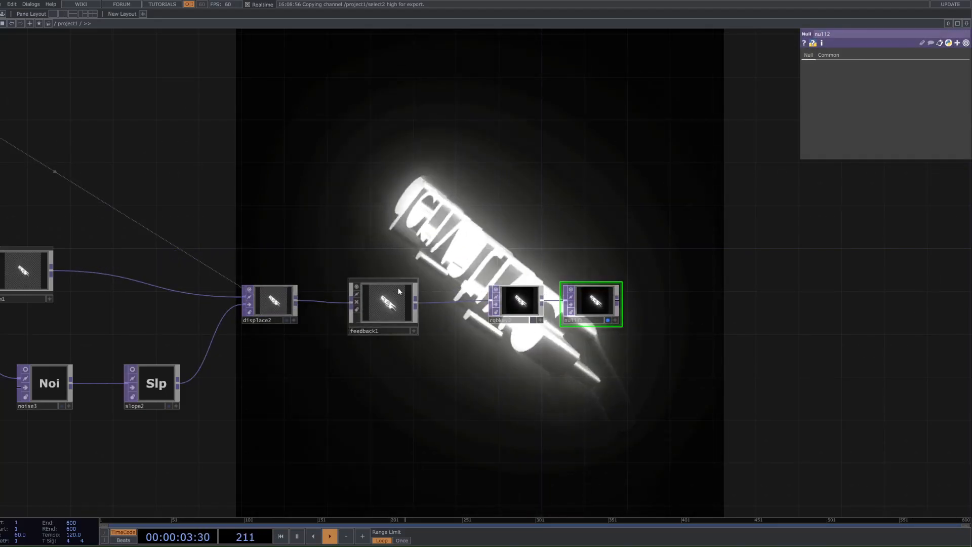
# - Examine the rearranged effect chain, bloom1's parameters and the text geometry operators
pyautogui.scroll(-5, 528, 277)
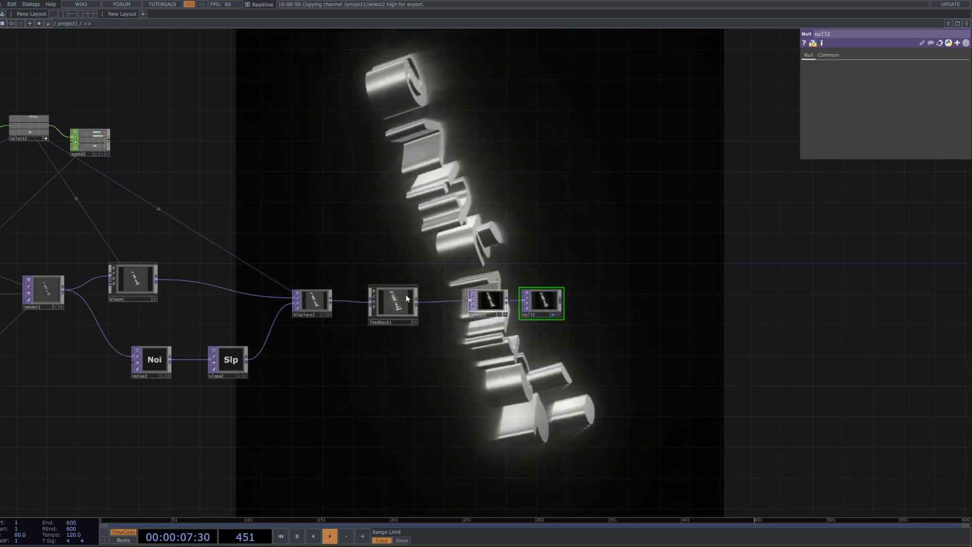
pyautogui.scroll(-1, 358, 377)
pyautogui.moveTo(359, 377); pyautogui.dragTo(459, 358)
pyautogui.scroll(-1, 460, 359)
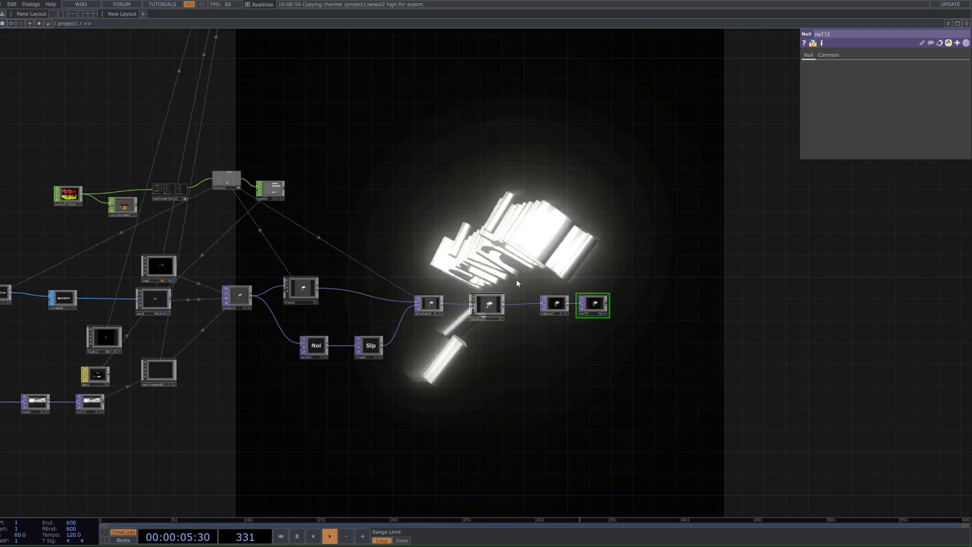
pyautogui.click(303, 290)
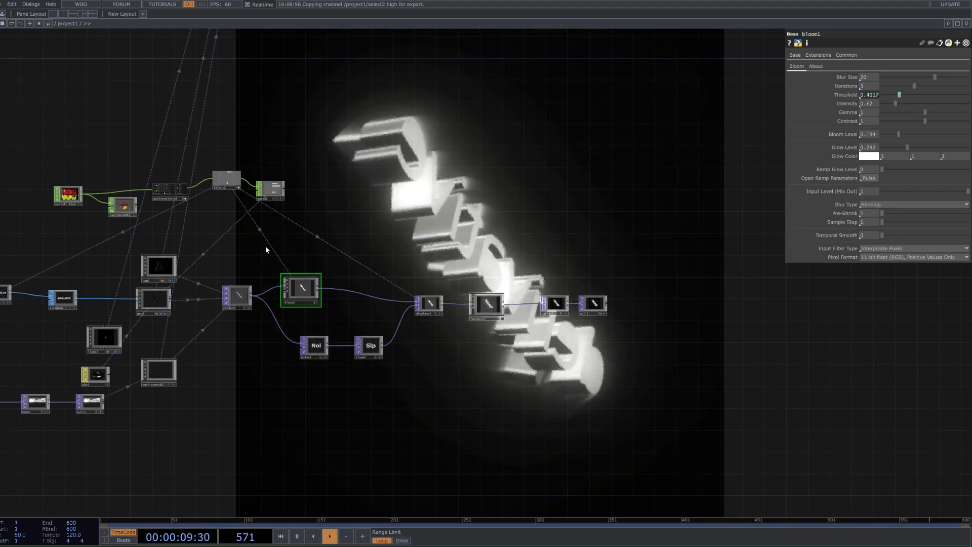
pyautogui.moveTo(265, 245); pyautogui.dragTo(499, 311, button='right')
pyautogui.moveTo(192, 460); pyautogui.dragTo(351, 445)
pyautogui.moveTo(338, 458); pyautogui.dragTo(204, 248, button='right')
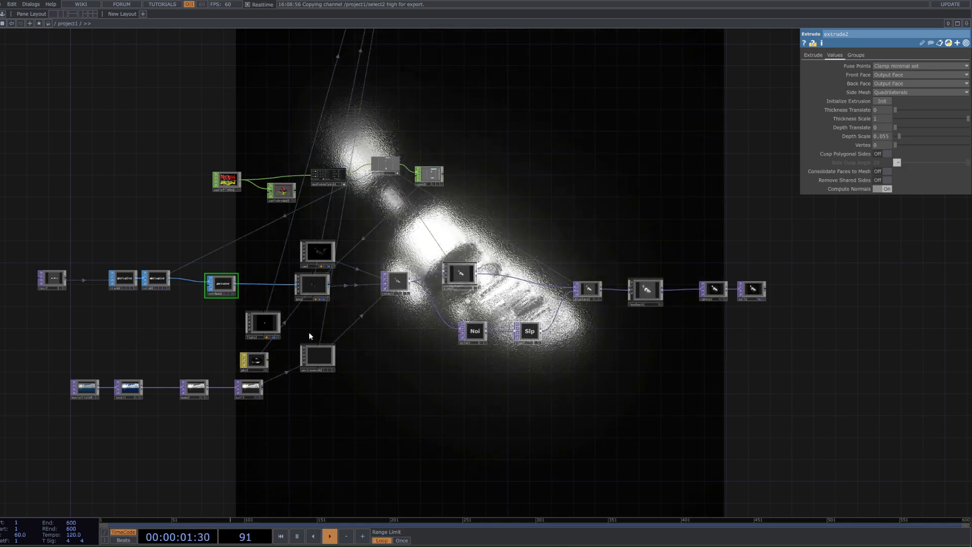
# - Move text2, trace2 and noise5 together farther away from extrude2
pyautogui.moveTo(177, 255); pyautogui.dragTo(31, 300)
pyautogui.moveTo(151, 282); pyautogui.dragTo(73, 292)
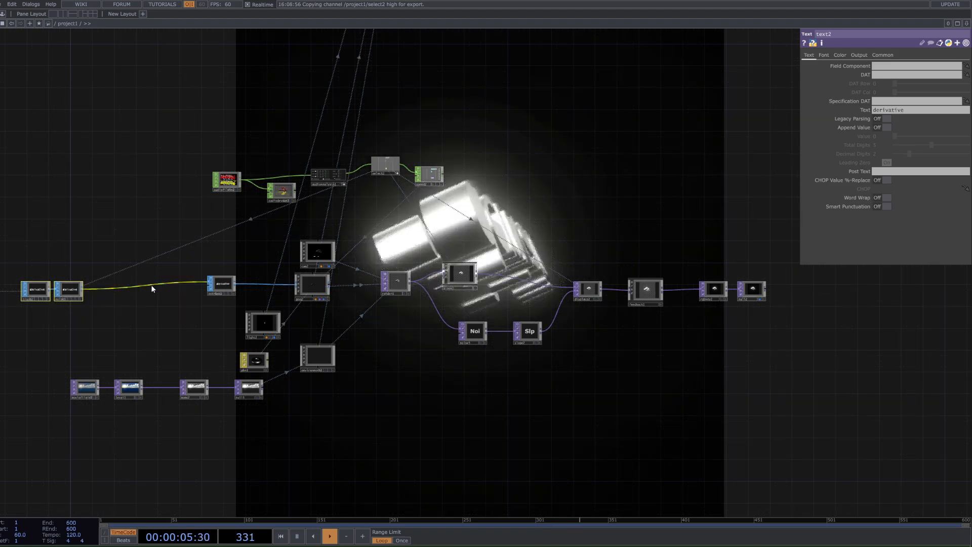
pyautogui.click(166, 266)
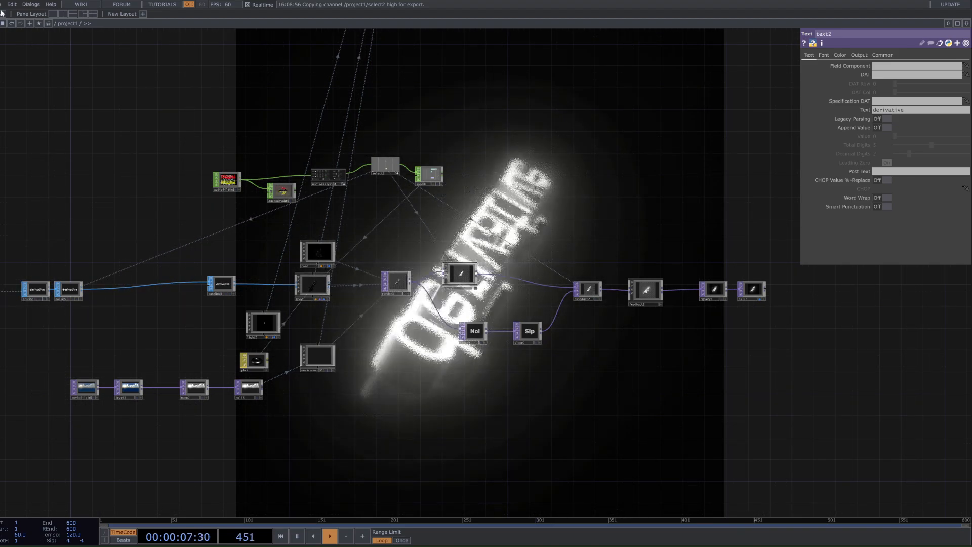
# - Insert a Particle SOP into the connection between noise5 and extrude2
pyautogui.hotkey('alt', 'l')
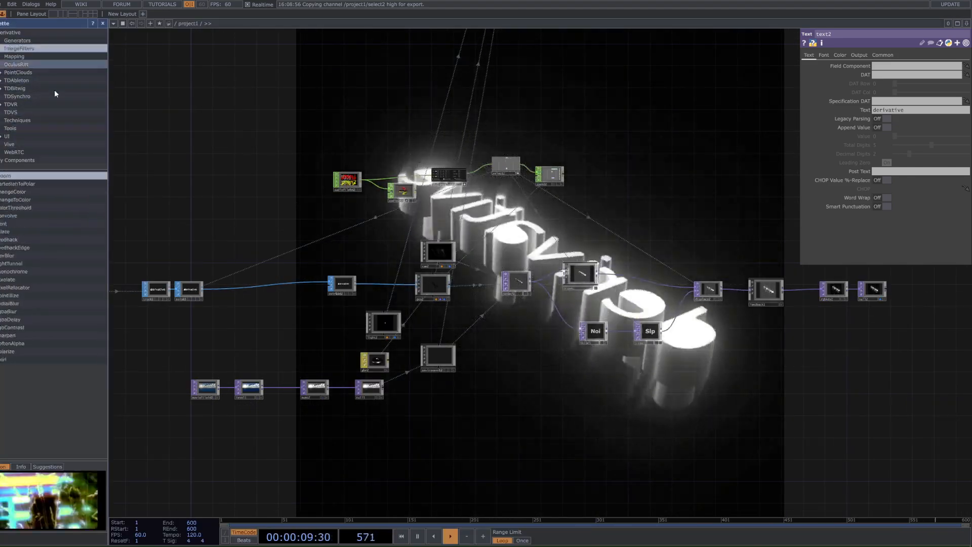
pyautogui.click(3, 14)
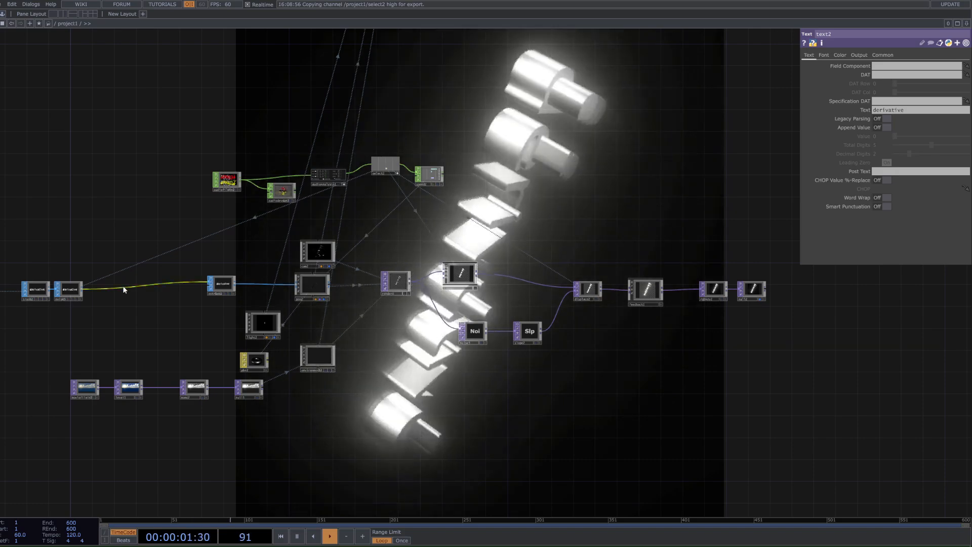
pyautogui.rightClick(126, 287)
pyautogui.click(149, 280)
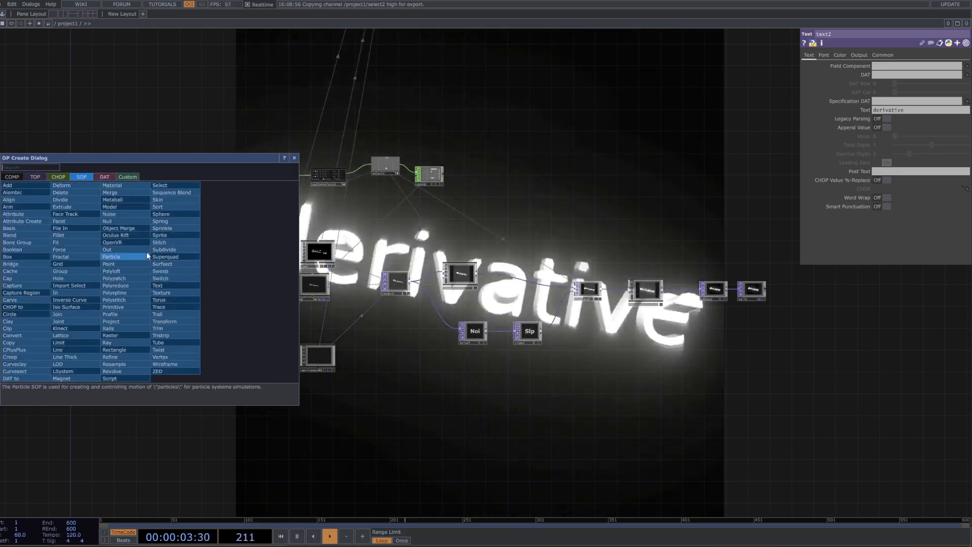
pyautogui.click(135, 256)
pyautogui.click(146, 282)
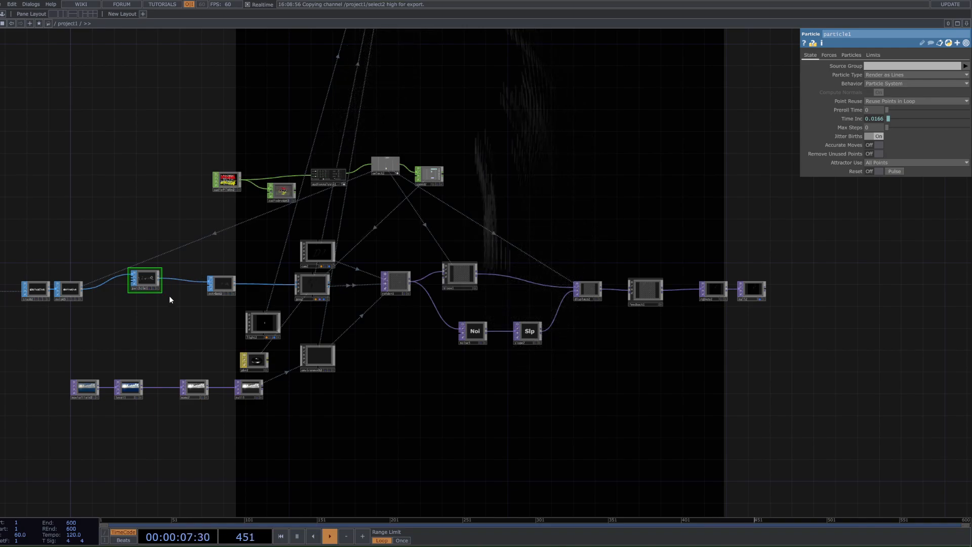
# - Examine particle1's emitted points, its state parameters and its inputs within the text geometry chain
pyautogui.scroll(10, 137, 280)
pyautogui.scroll(3, 262, 308)
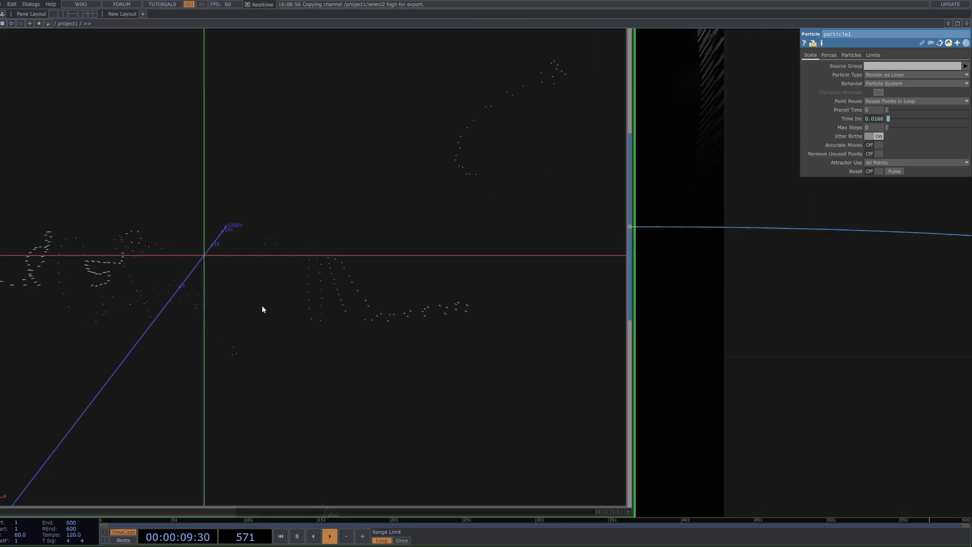
pyautogui.scroll(-8, 221, 299)
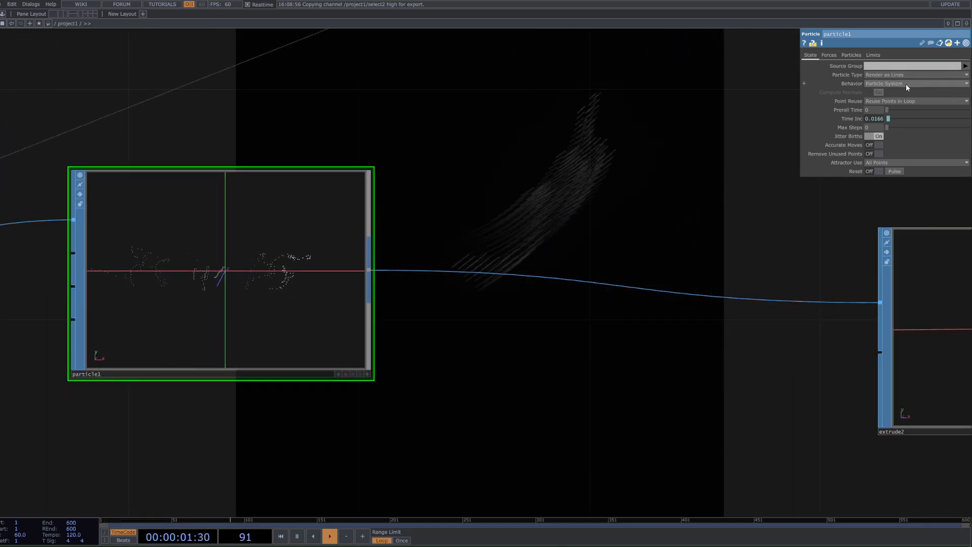
pyautogui.scroll(-8, 718, 203)
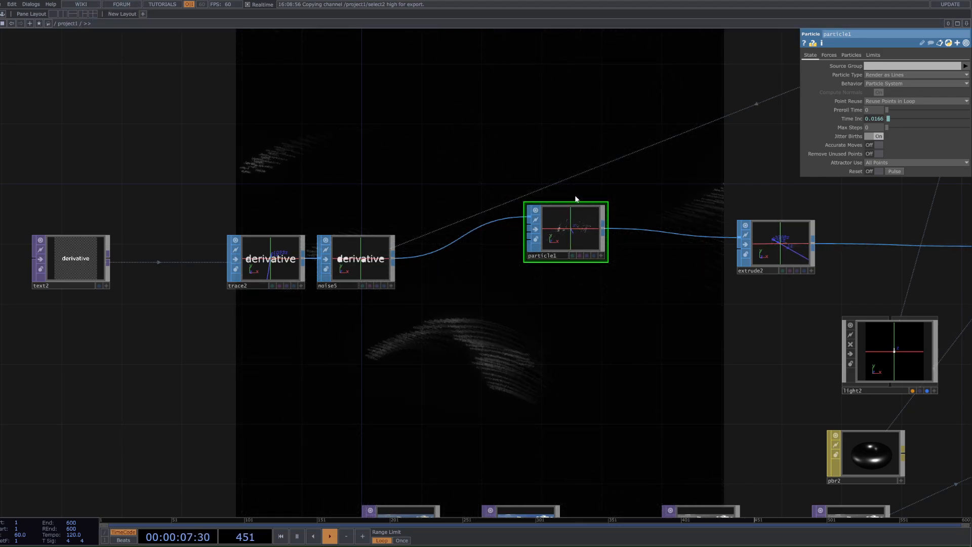
pyautogui.scroll(-3, 582, 233)
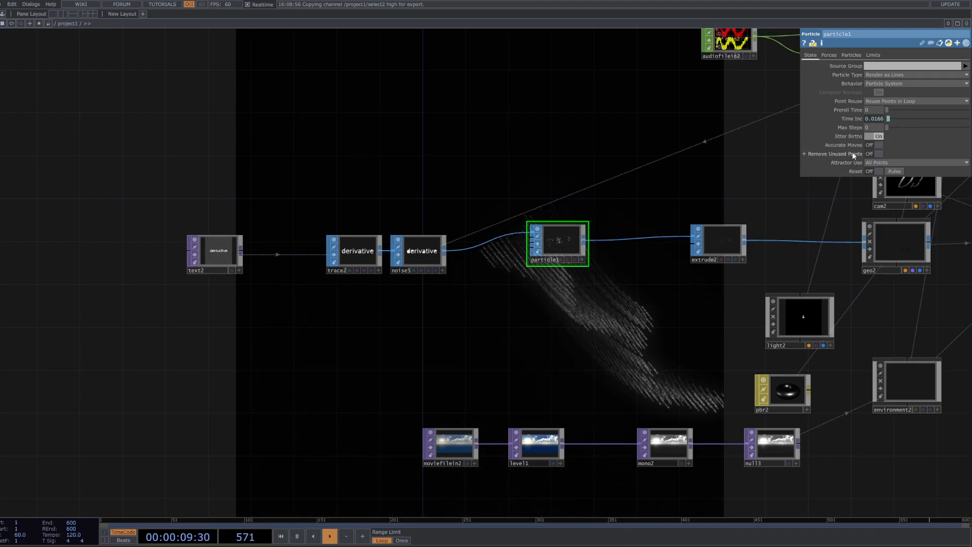
pyautogui.scroll(4, 588, 213)
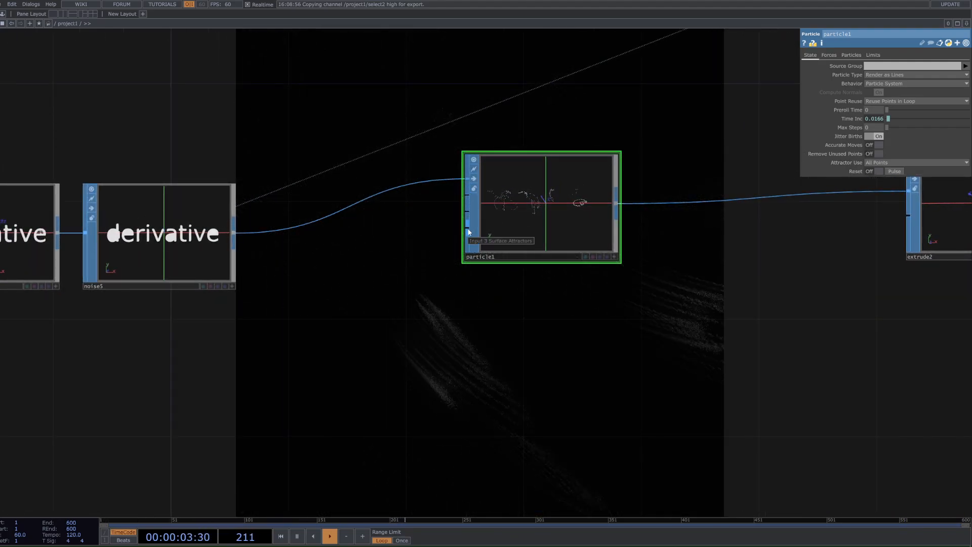
pyautogui.scroll(-2, 384, 230)
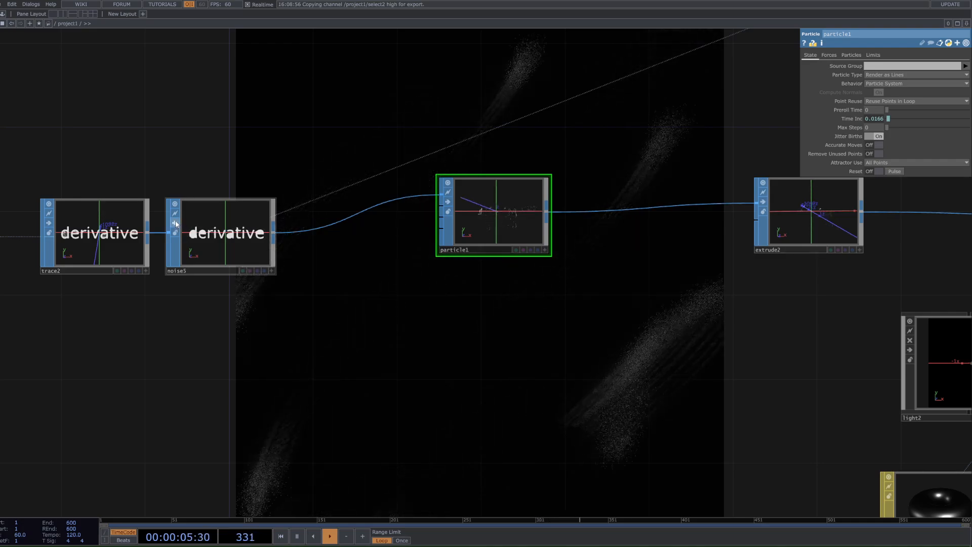
# - Bypass noise5 ahead of particle1 and check the resulting particles along the chain and in render2's output
pyautogui.click(174, 223)
pyautogui.moveTo(284, 259); pyautogui.dragTo(285, 263, button='middle')
pyautogui.scroll(-3, 286, 263)
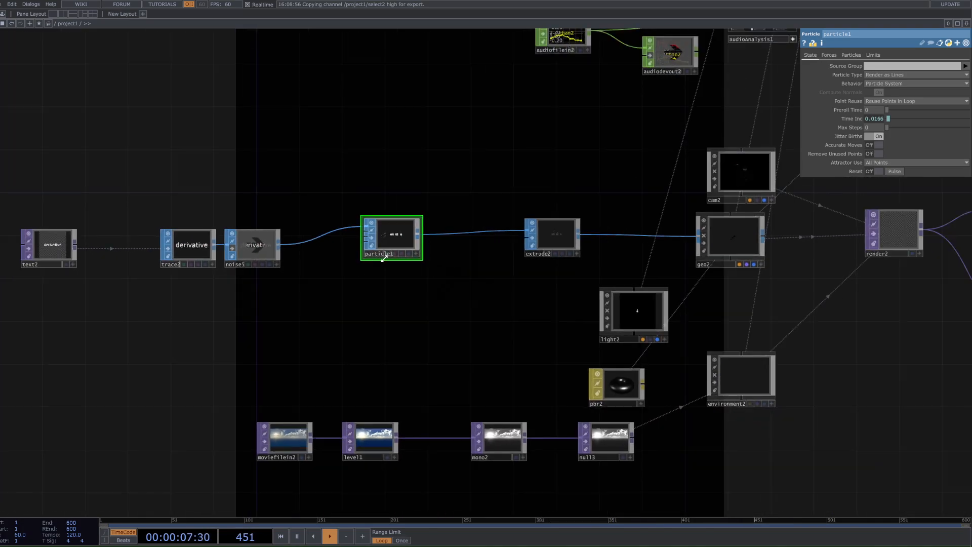
pyautogui.scroll(4, 430, 245)
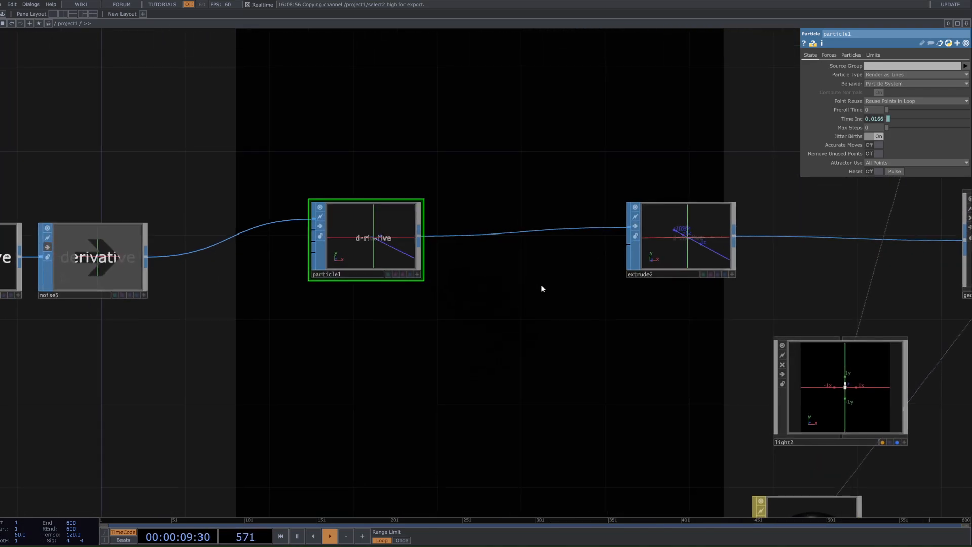
pyautogui.moveTo(419, 281); pyautogui.dragTo(114, 282)
pyautogui.moveTo(415, 304); pyautogui.dragTo(629, 319, button='middle')
pyautogui.moveTo(789, 344); pyautogui.dragTo(552, 328)
pyautogui.scroll(10, 533, 244)
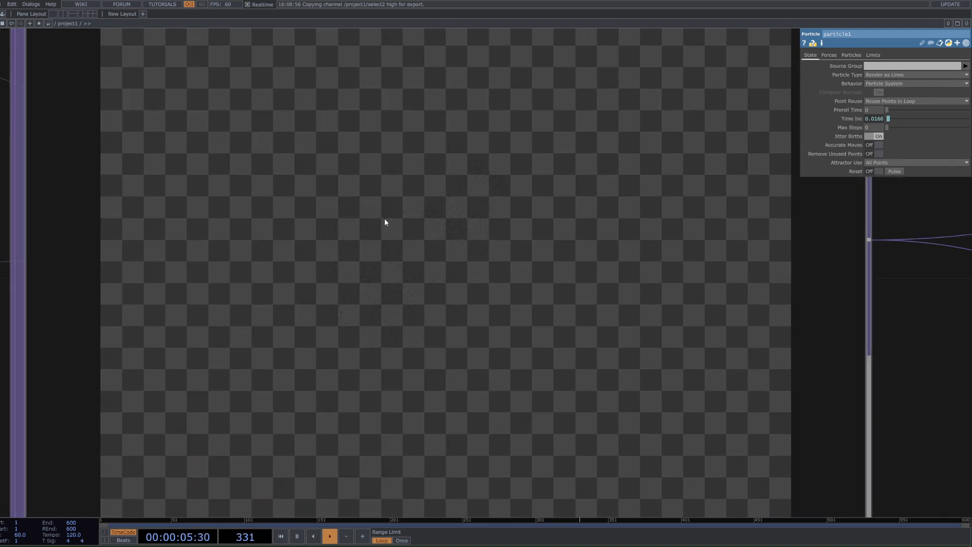
pyautogui.scroll(-10, 476, 225)
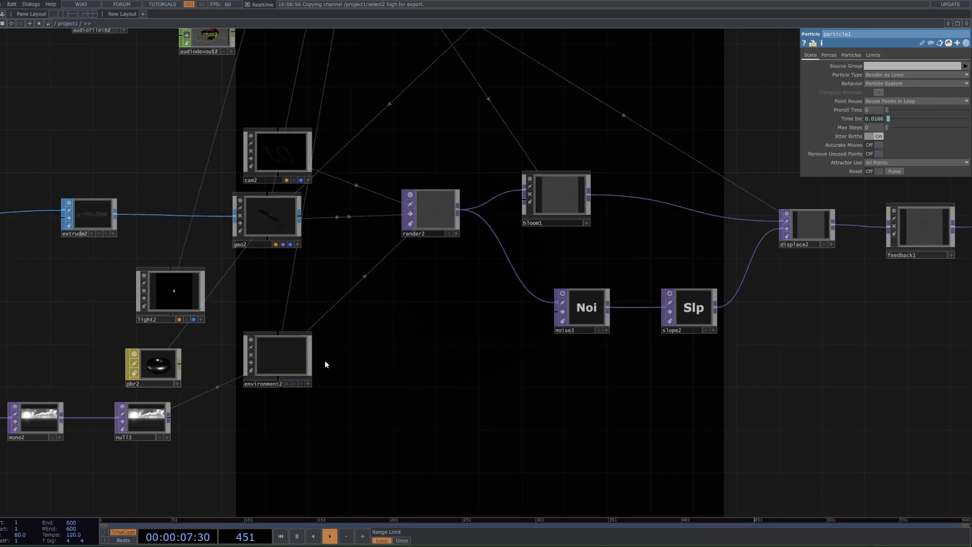
# - Set the roughness of the pbr2 material to 0.048 and show the whole network
pyautogui.click(154, 366)
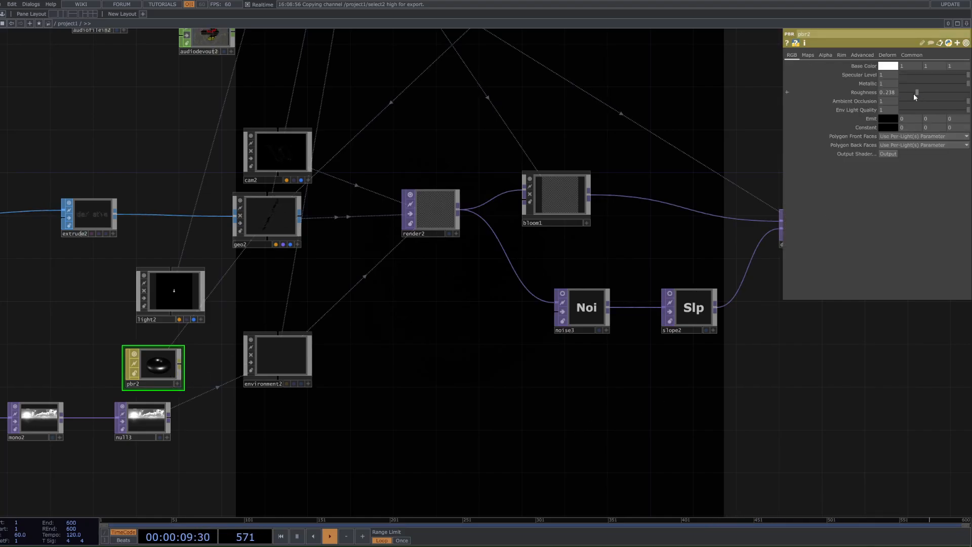
pyautogui.moveTo(914, 97); pyautogui.dragTo(906, 94)
pyautogui.press('h')
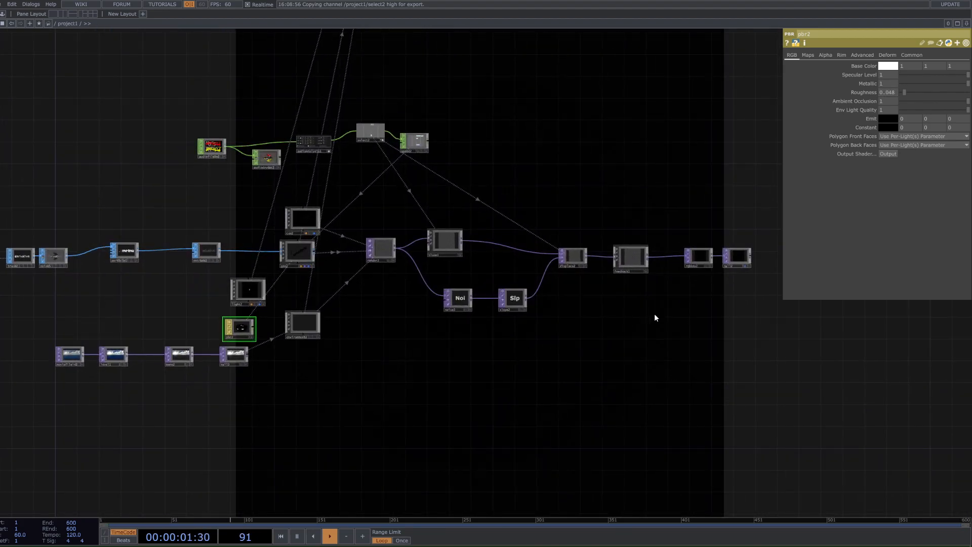